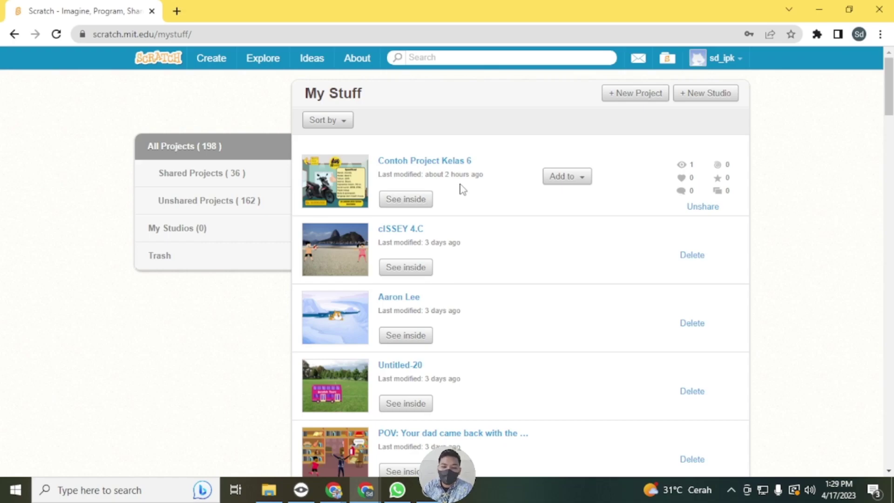
Step: Open the project Contoh Project Kelas 6 in the editor and run it in full-screen view
left_click(405, 198)
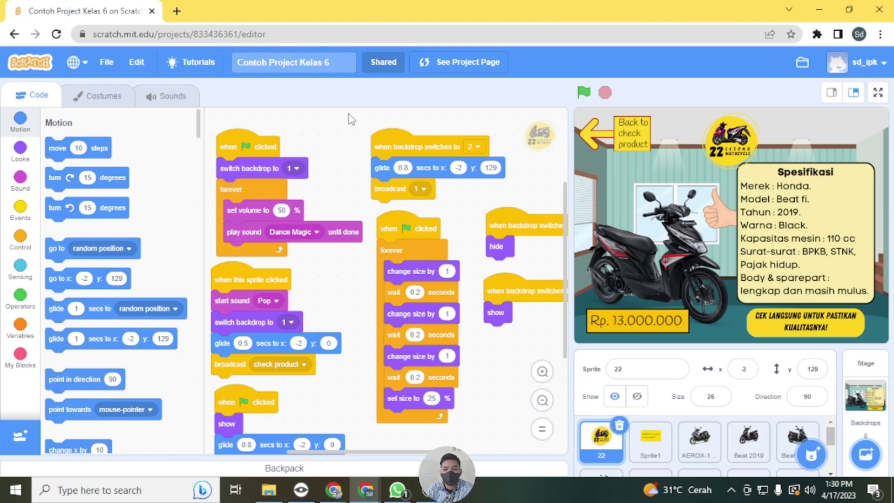
left_click(877, 95)
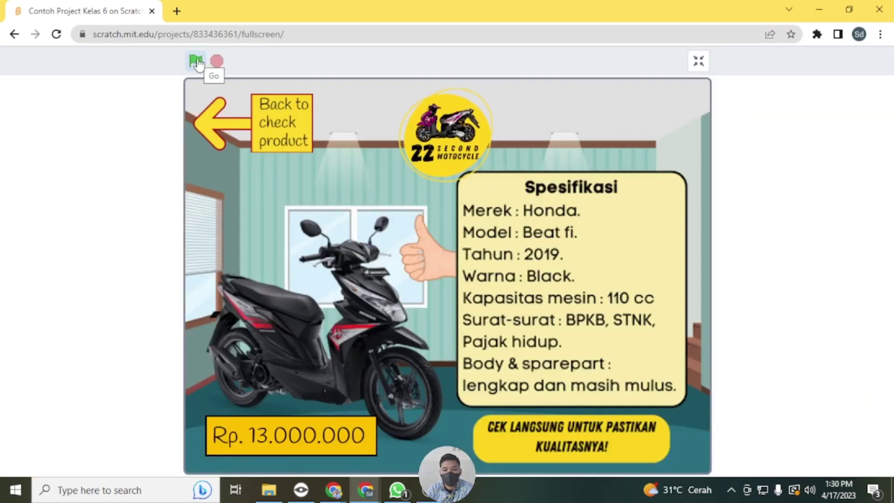
left_click(196, 62)
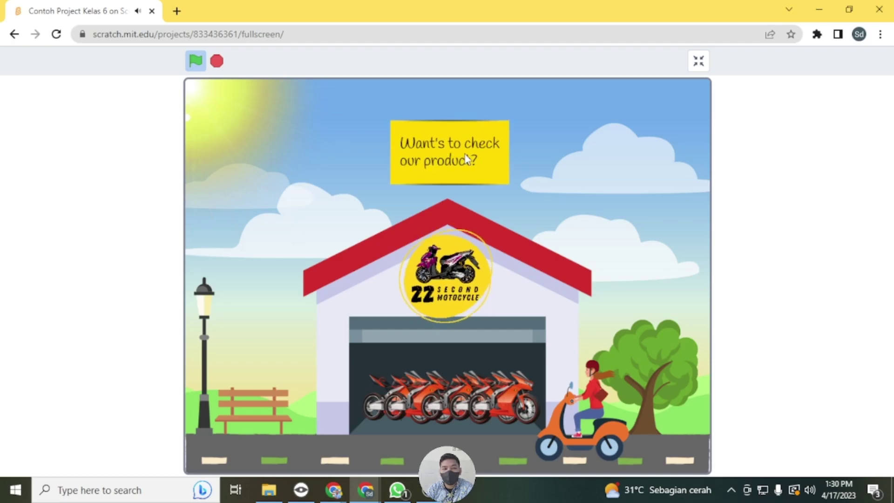
Step: Test the product pages for the Yamaha Nmax, Honda Beat fi and Yamaha Aerox 155, returning to the opening scene through the logo
left_click(447, 156)
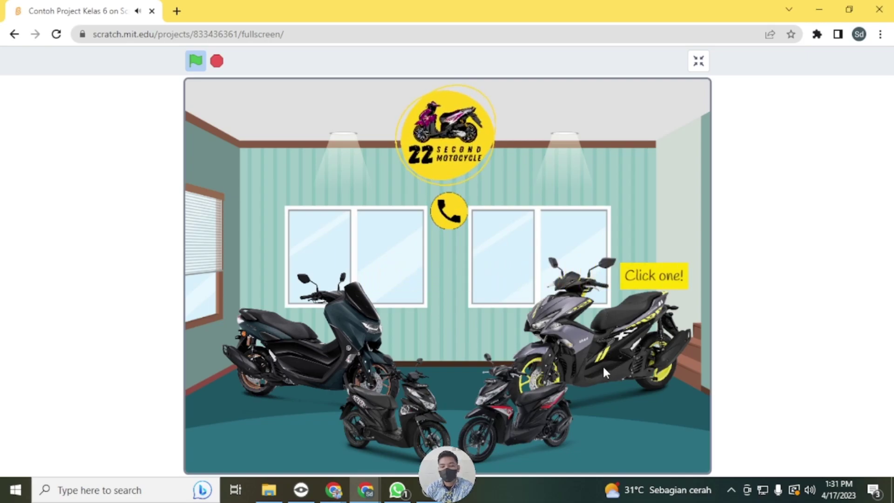
left_click(283, 348)
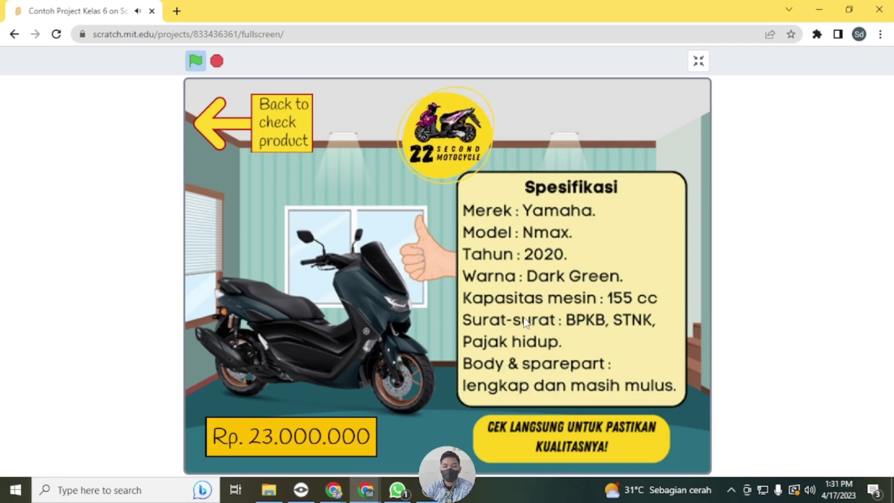
left_click(271, 126)
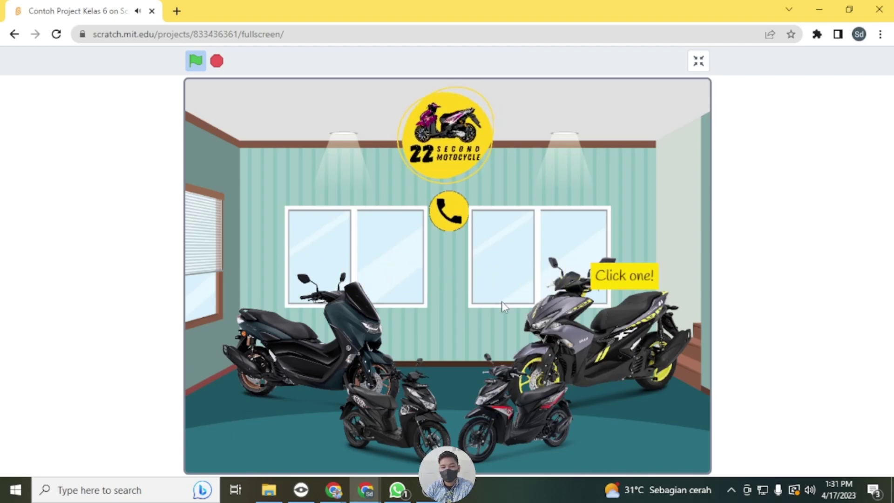
left_click(535, 405)
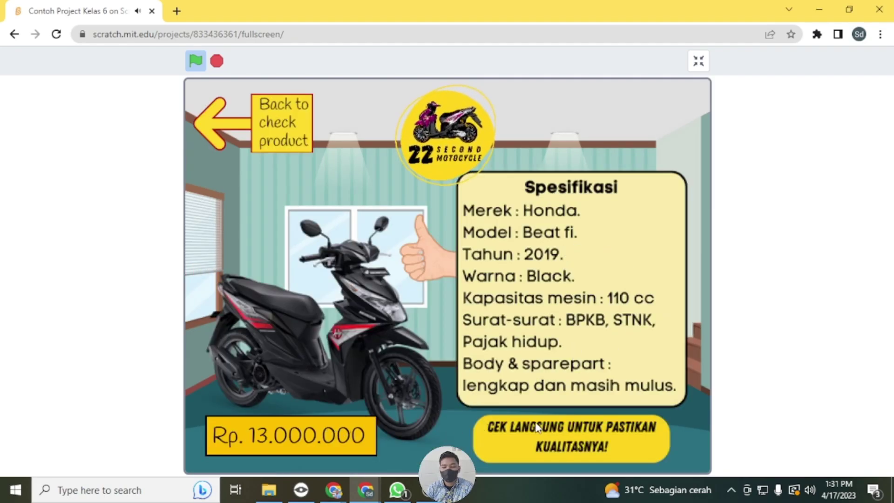
left_click(274, 122)
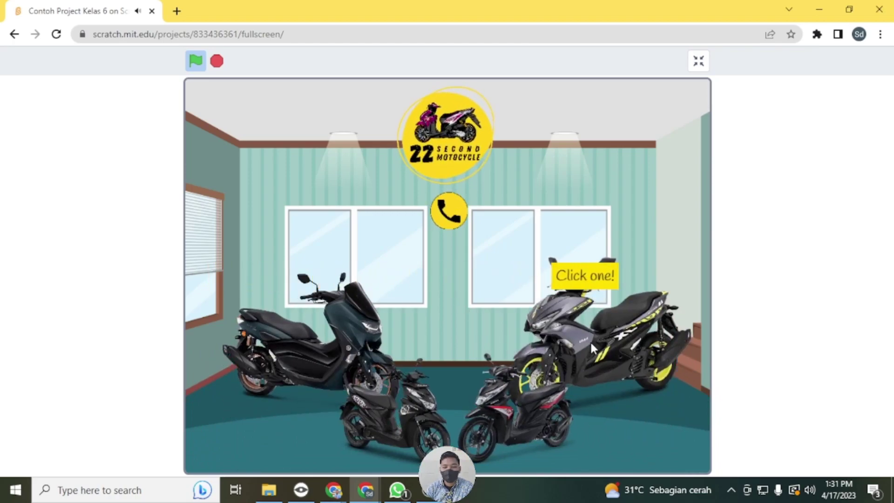
left_click(562, 336)
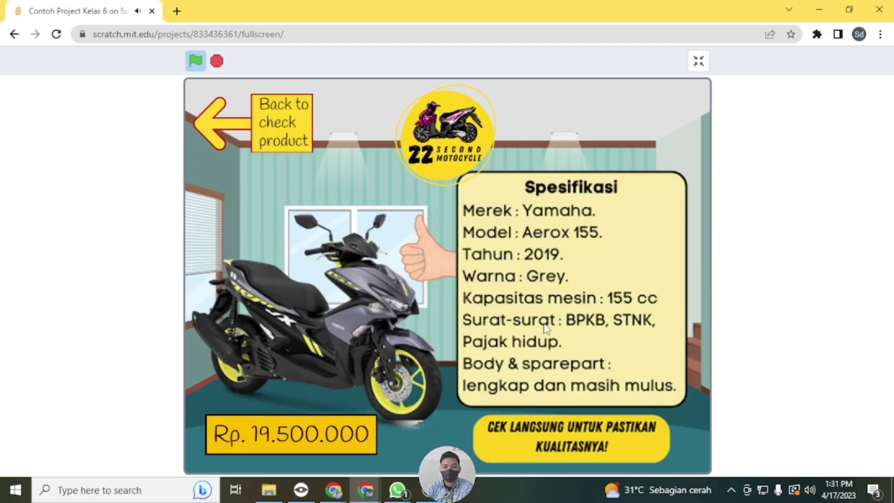
left_click(438, 139)
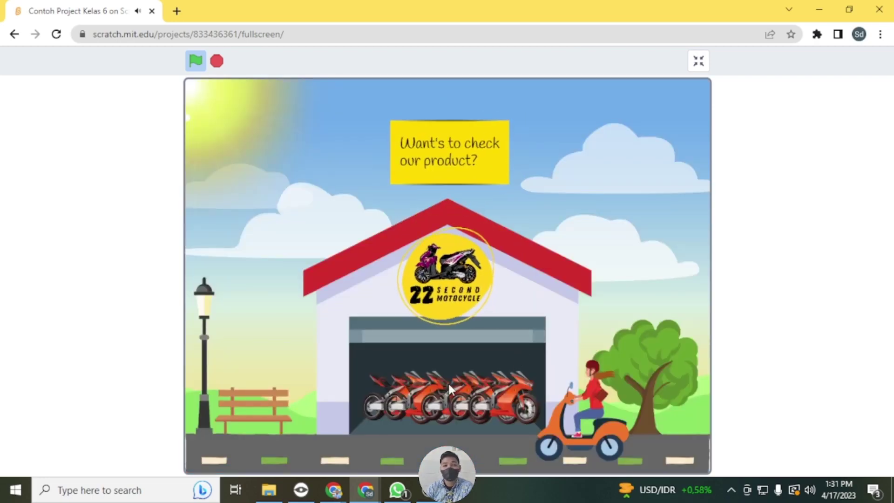
Step: Test the showroom's contact page and the way back to the opening scene, and leave full-screen view
left_click(444, 163)
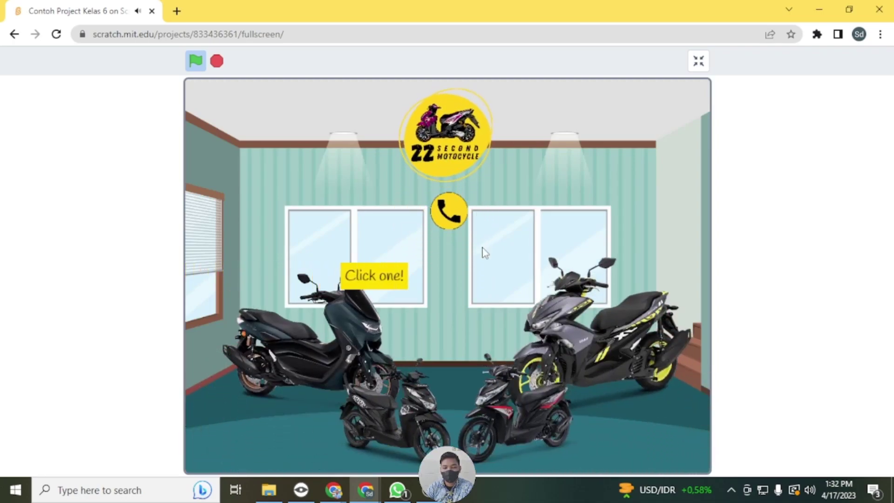
left_click(446, 215)
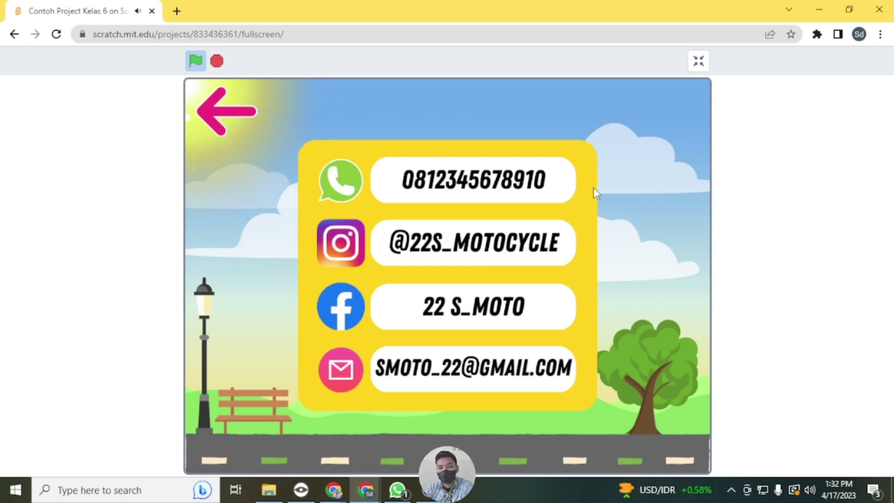
left_click(208, 111)
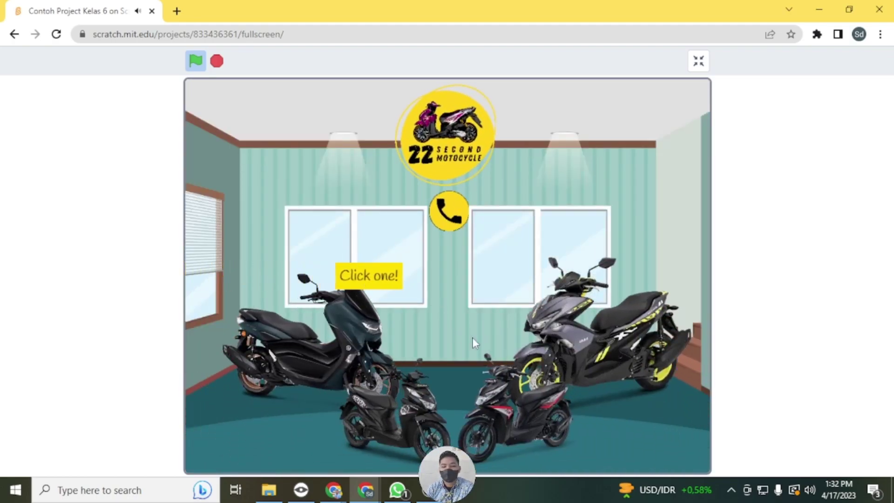
left_click(447, 142)
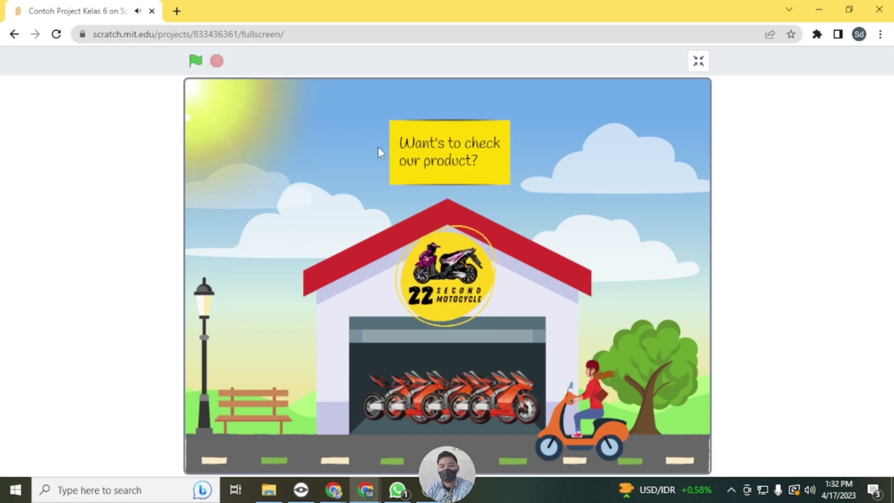
left_click(698, 61)
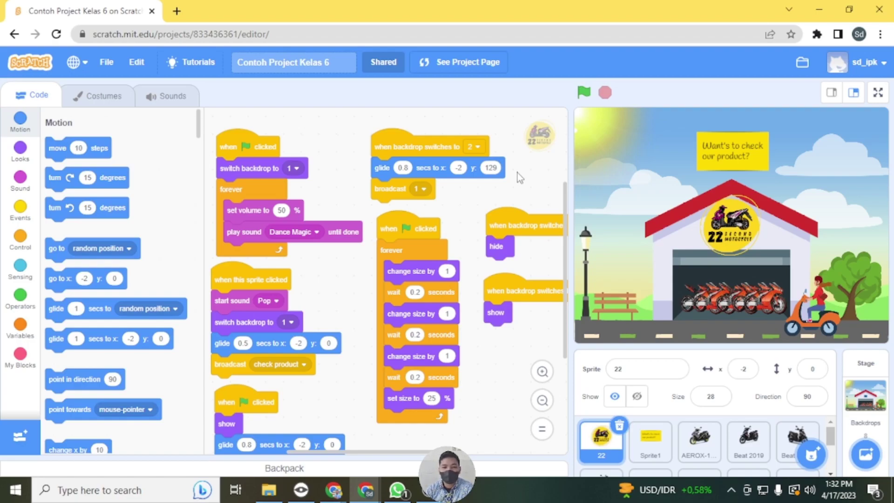
left_click(429, 489)
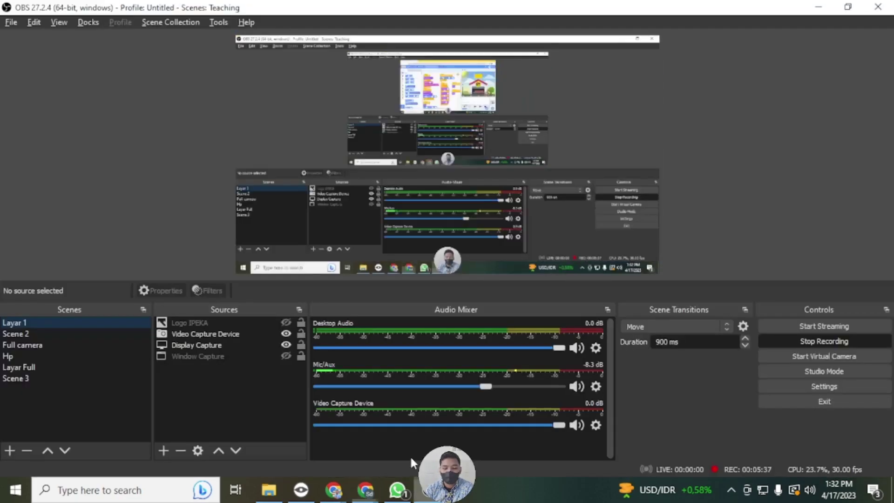
left_click(56, 333)
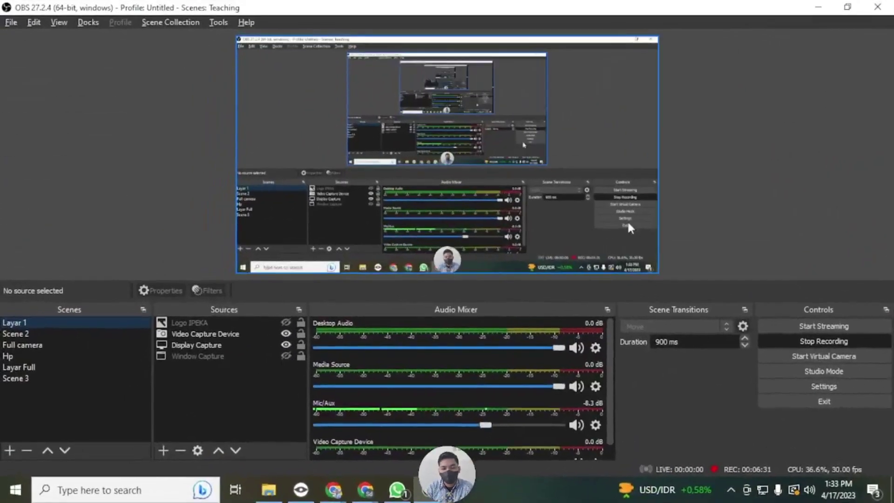
key("alt+Tab")
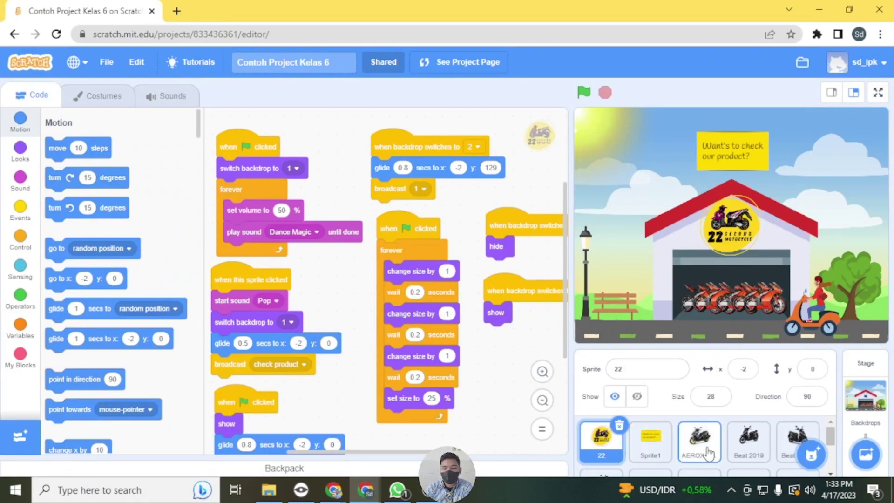
Step: Look through all the sprites used in the project, from the logo to the contact and arrow sprites
scroll(740, 447, "down", 3)
scroll(740, 447, "up", 3)
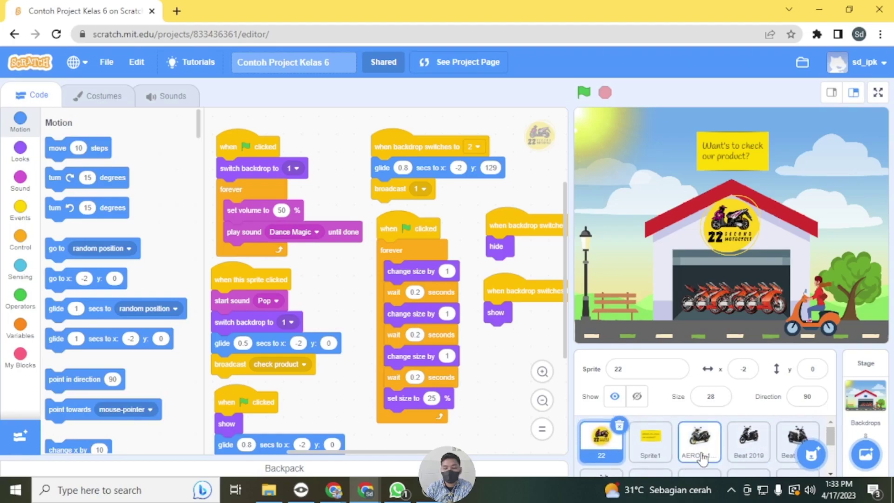
scroll(717, 456, "down", 4)
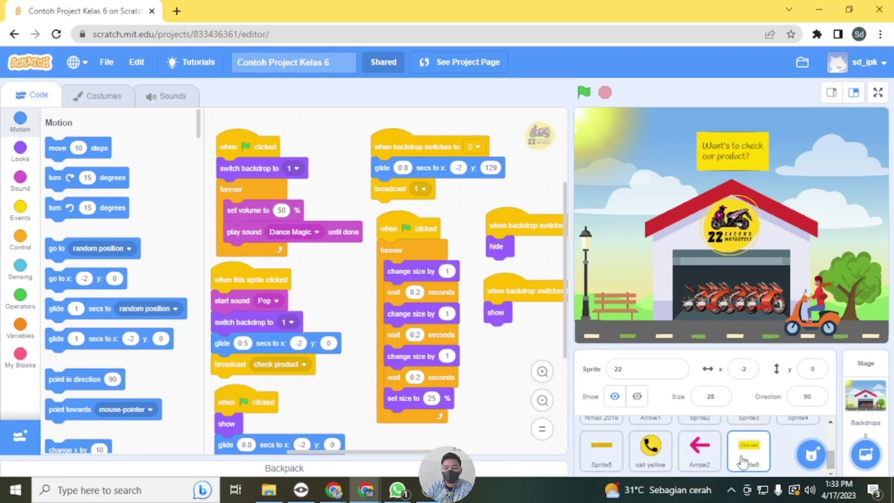
scroll(726, 461, "up", 3)
scroll(698, 465, "down", 3)
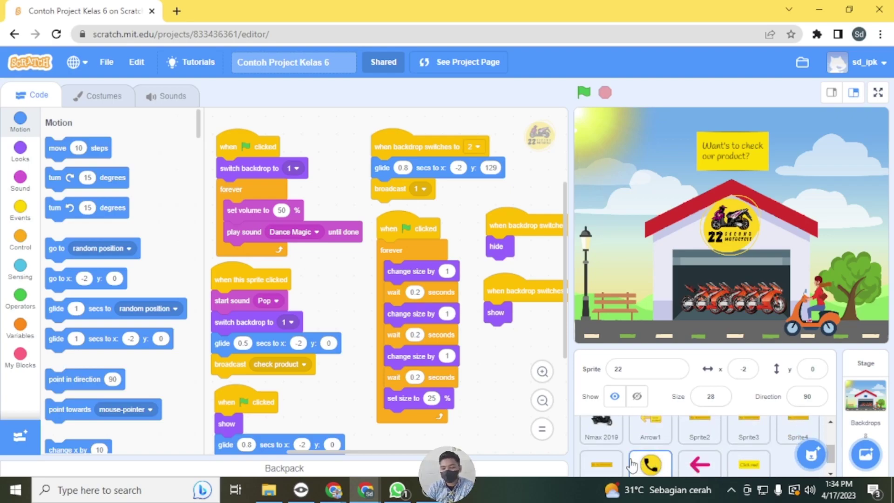
scroll(743, 459, "up", 2)
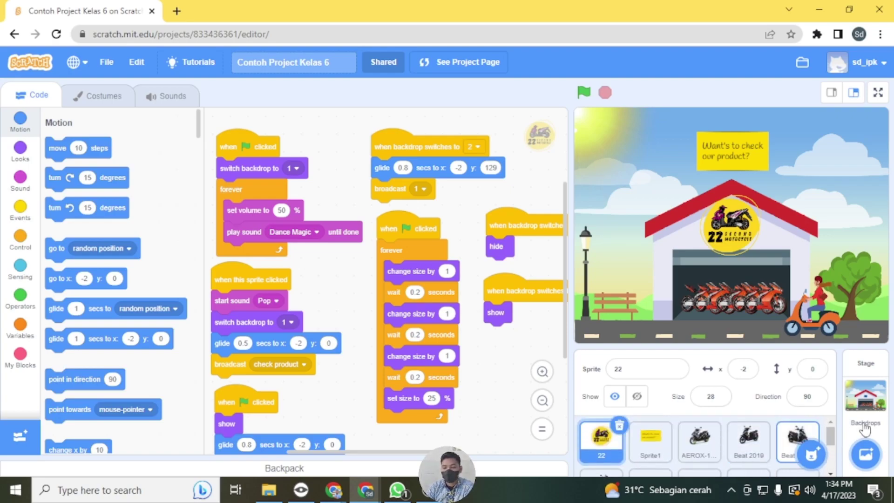
Step: Examine the stage's backdrops, from the garage scene through the showroom and product pages
left_click(866, 403)
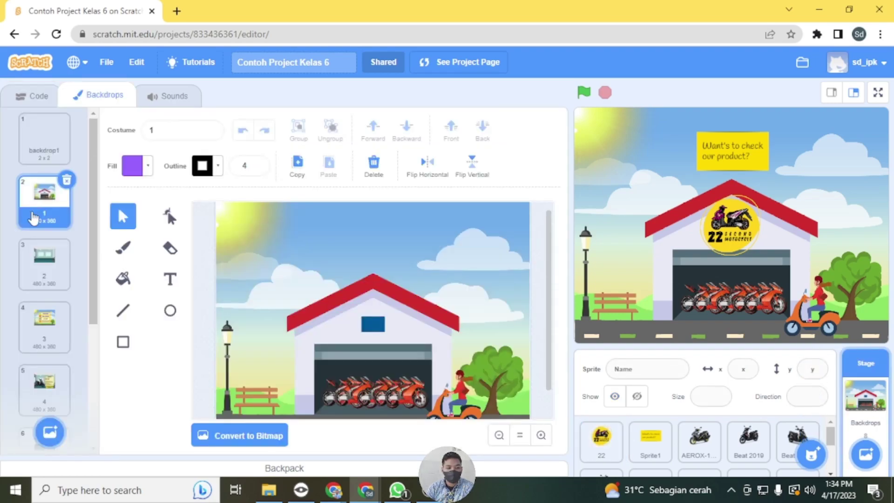
scroll(40, 240, "down", 3)
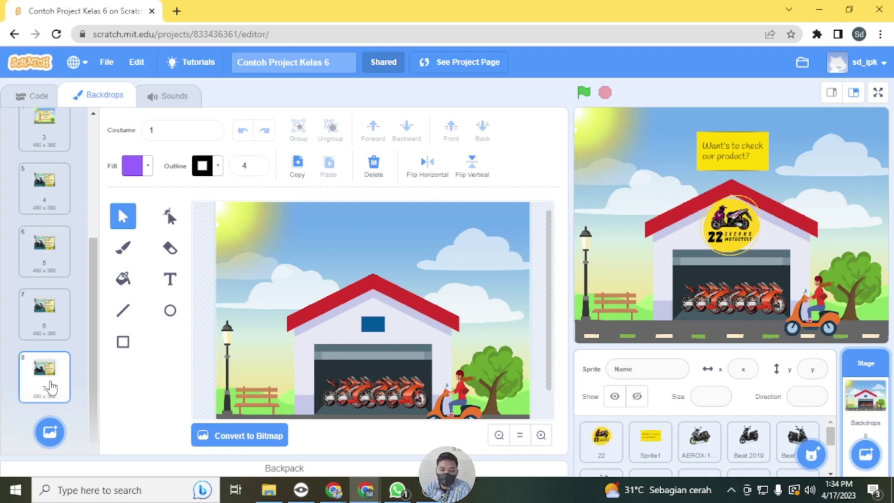
scroll(45, 208, "up", 5)
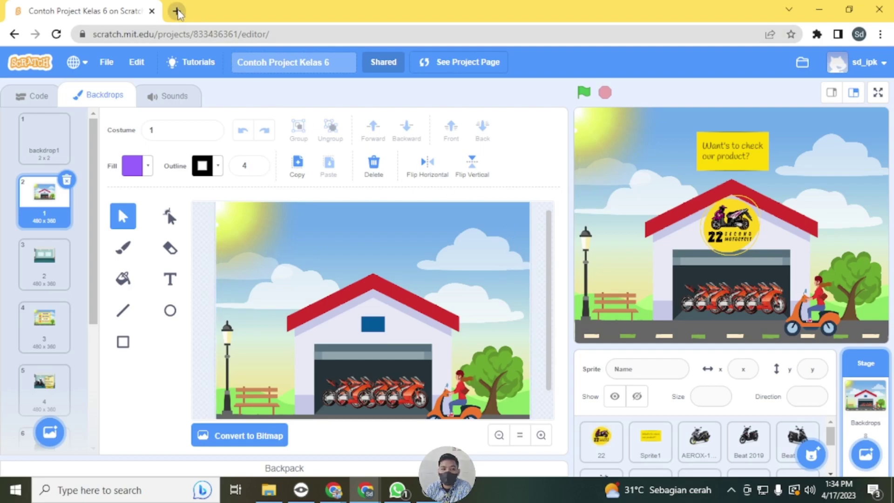
Step: Open canva.com in a new browser tab
left_click(177, 12)
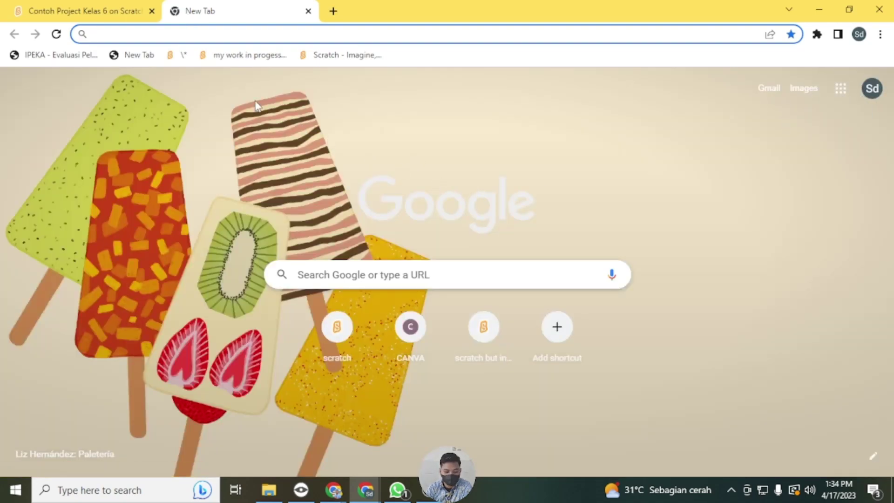
type("c")
key("Return")
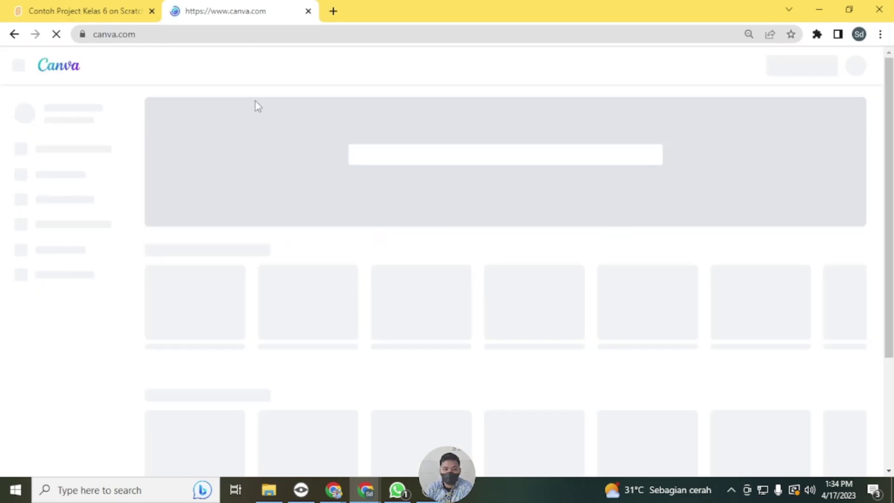
Step: Review the sprites in the Scratch project again and return to the Canva home page
left_click(107, 13)
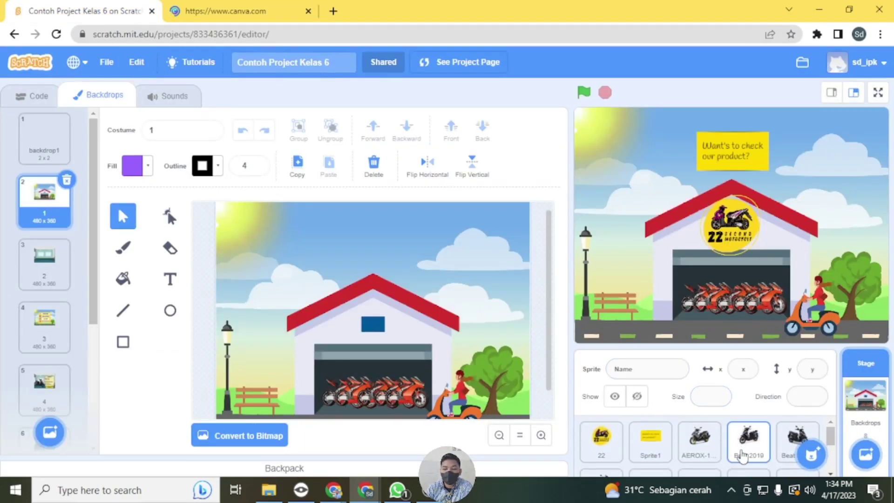
scroll(742, 451, "down", 3)
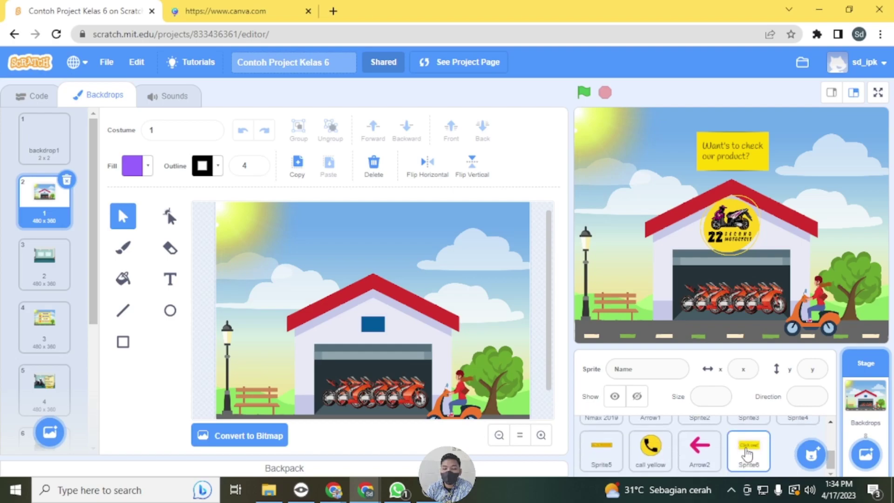
scroll(747, 452, "up", 3)
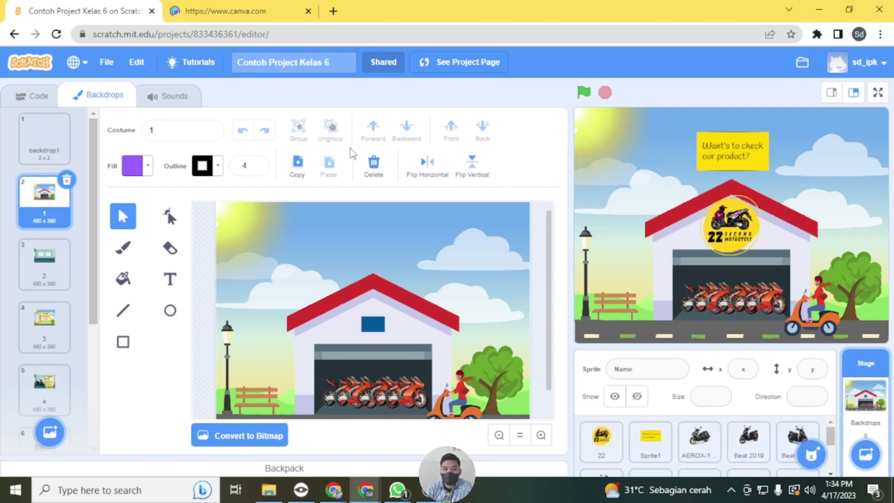
left_click(250, 9)
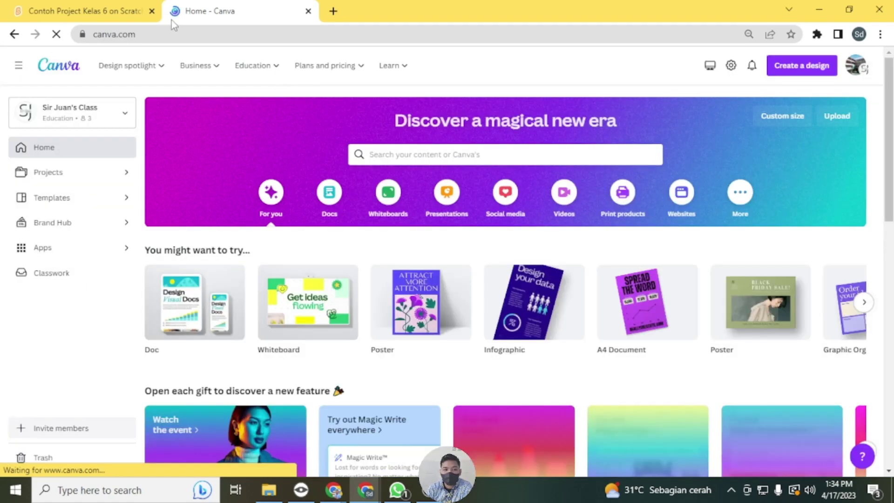
mouse_move(333, 80)
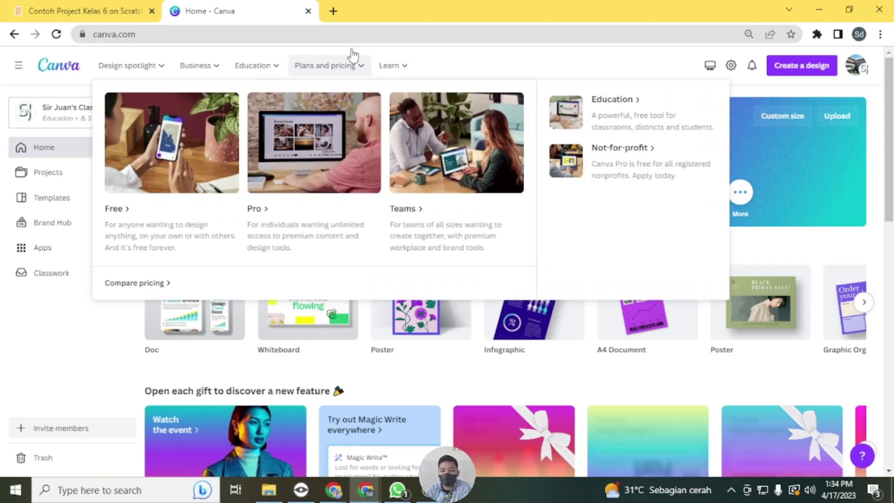
left_click(83, 11)
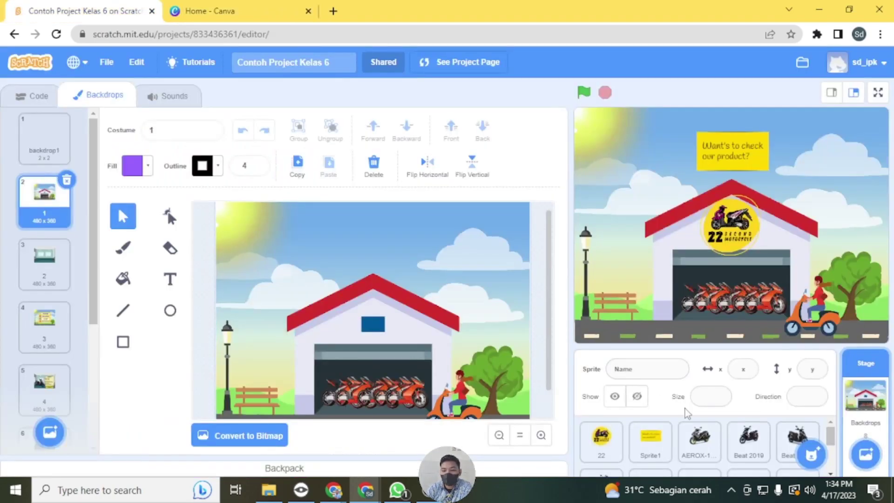
scroll(707, 448, "down", 3)
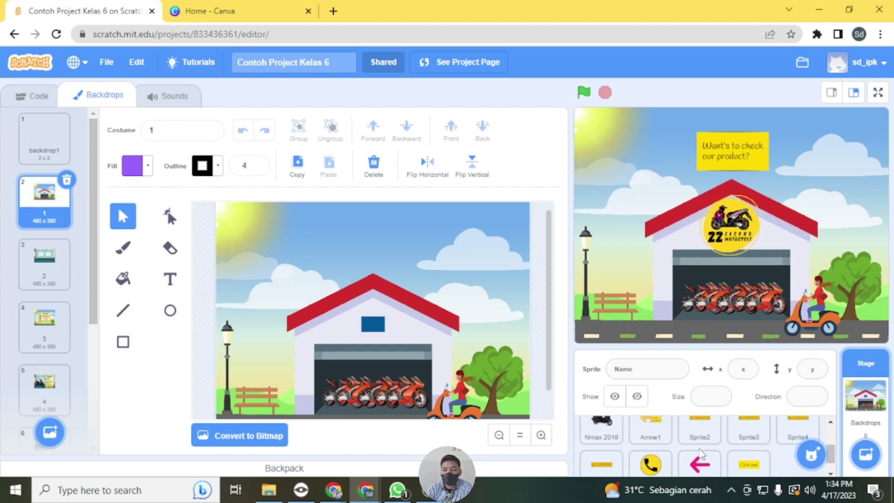
left_click(189, 7)
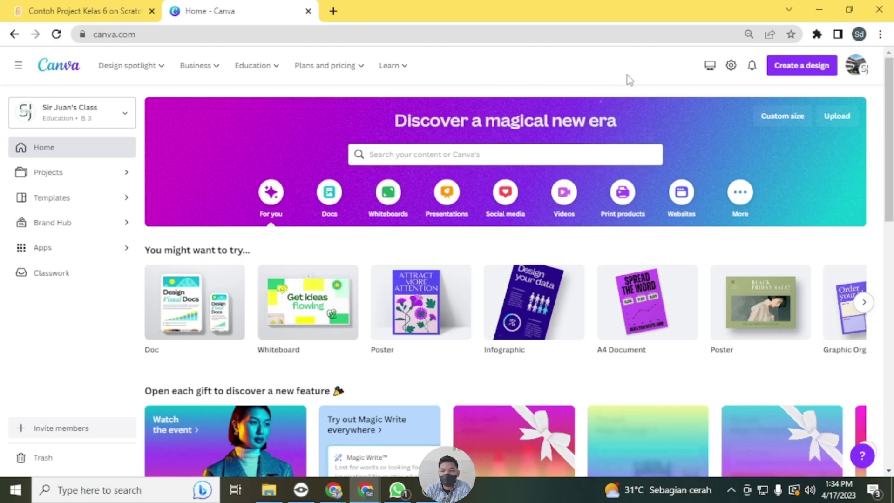
Step: Create a new Canva design with a custom size of 480 × 360 px, comparing it with the Scratch stage
left_click(135, 12)
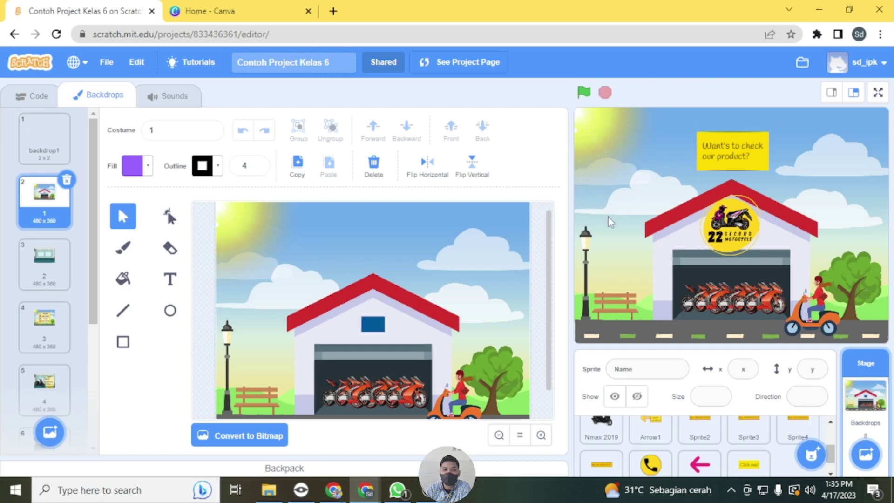
left_click(228, 11)
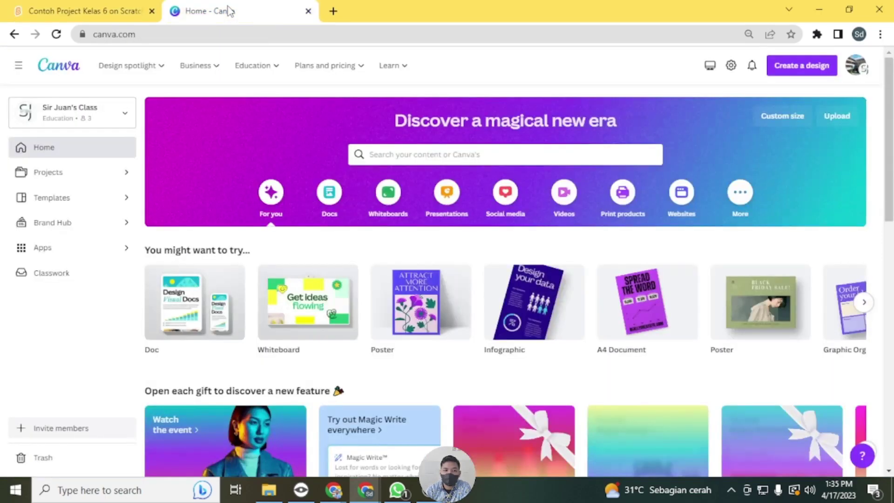
left_click(802, 67)
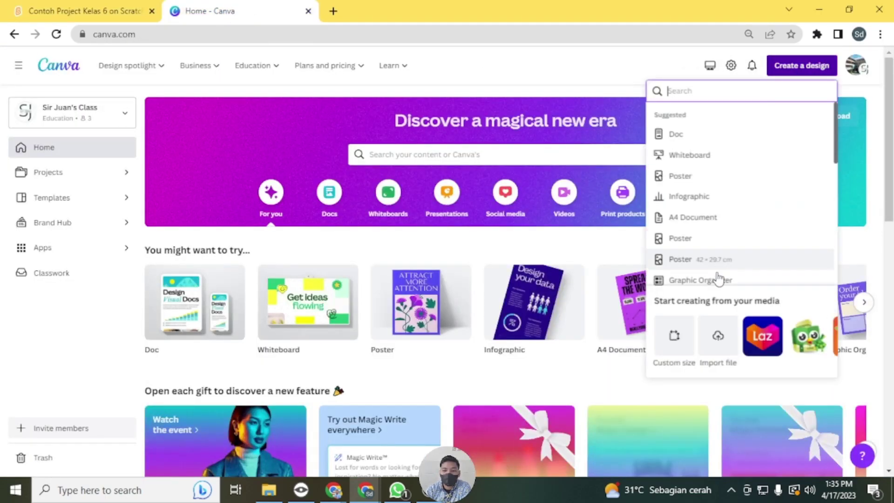
left_click(675, 338)
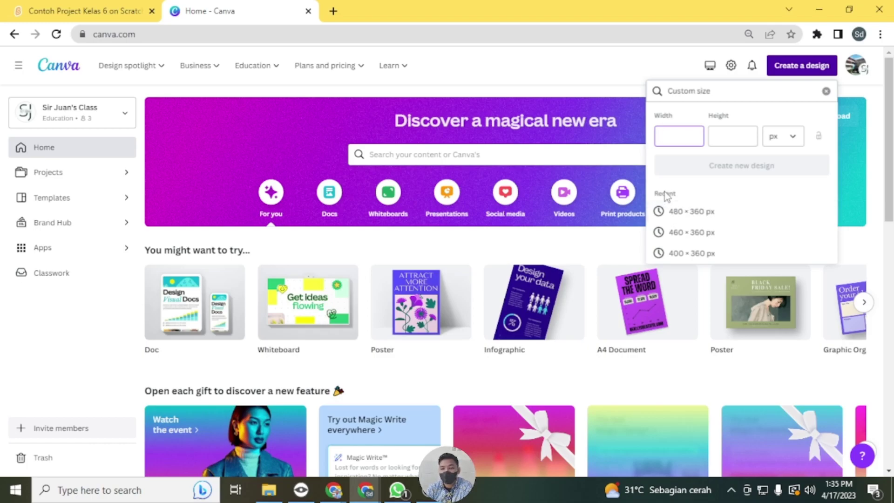
left_click(679, 215)
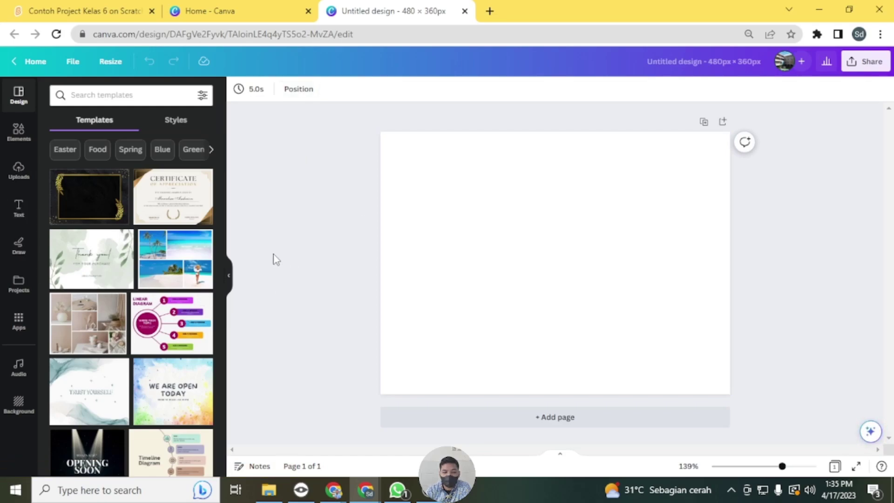
left_click(92, 7)
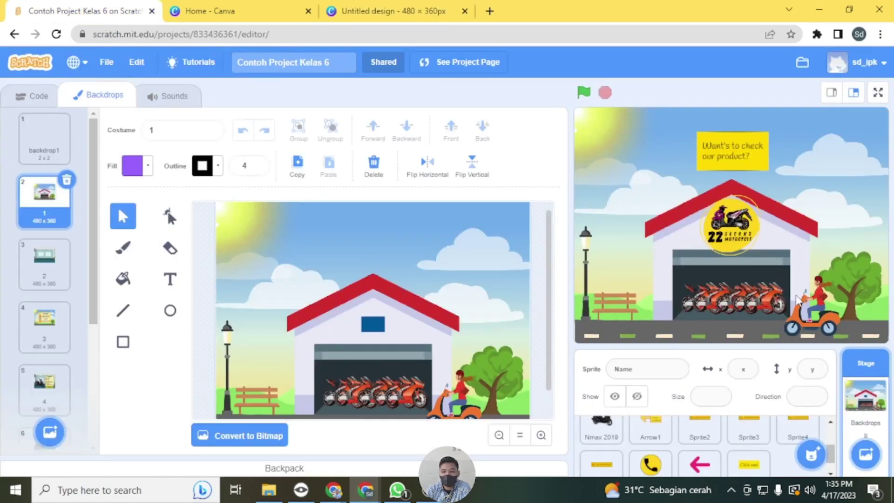
left_click(411, 9)
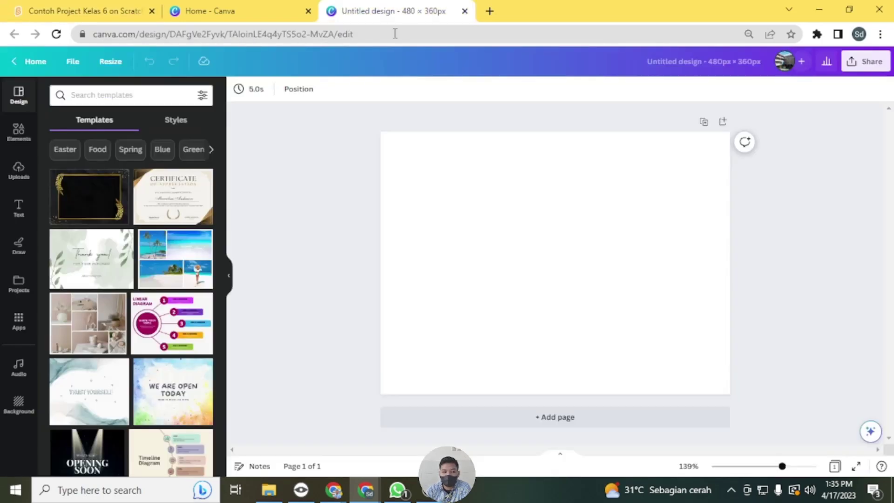
Step: Search the design elements for "mountain" and show all matching graphics
left_click(19, 136)
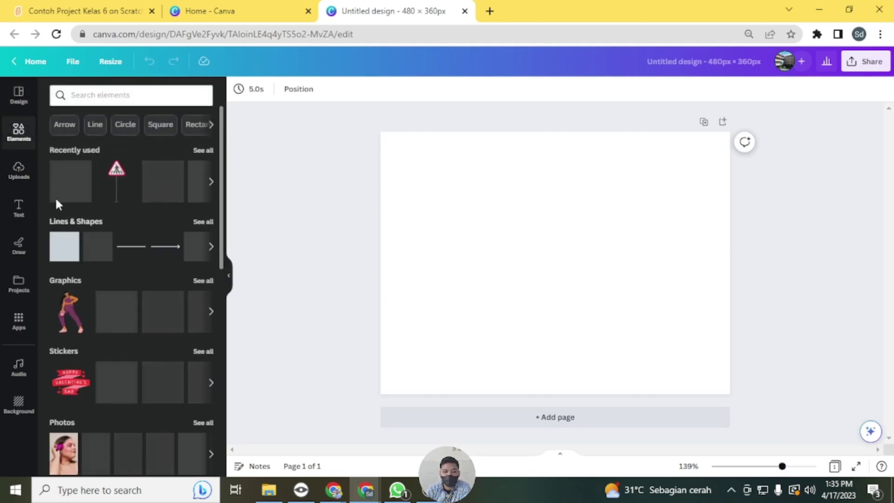
left_click(104, 96)
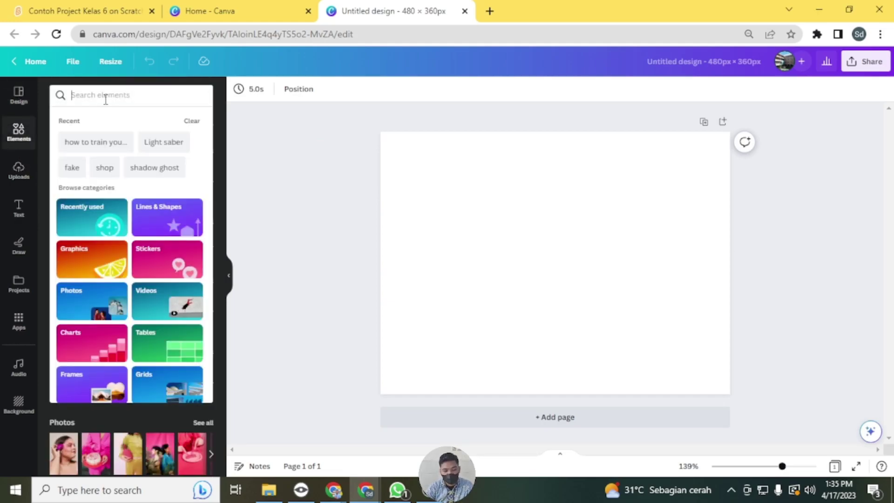
type("mota")
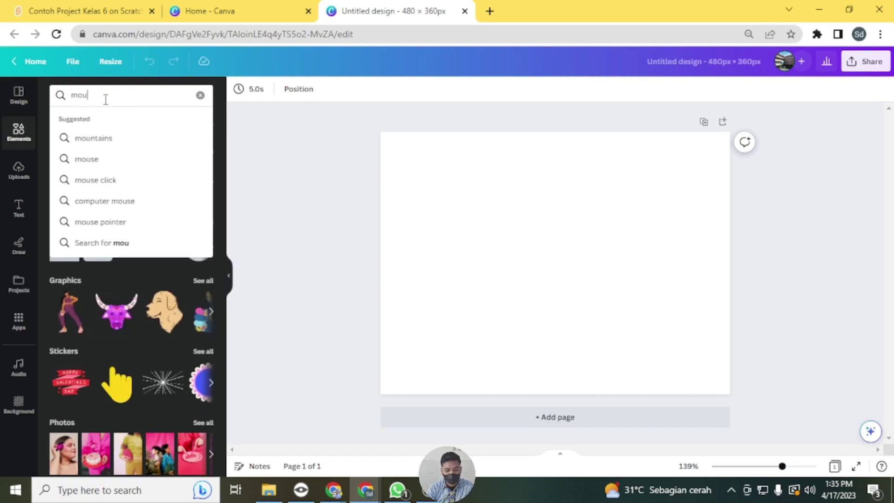
key("BackSpace")
key("BackSpace")
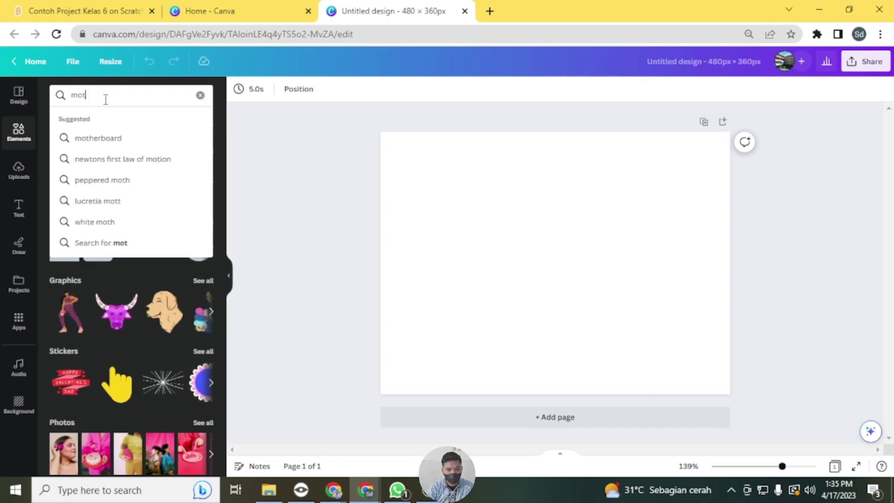
type("tain\\")
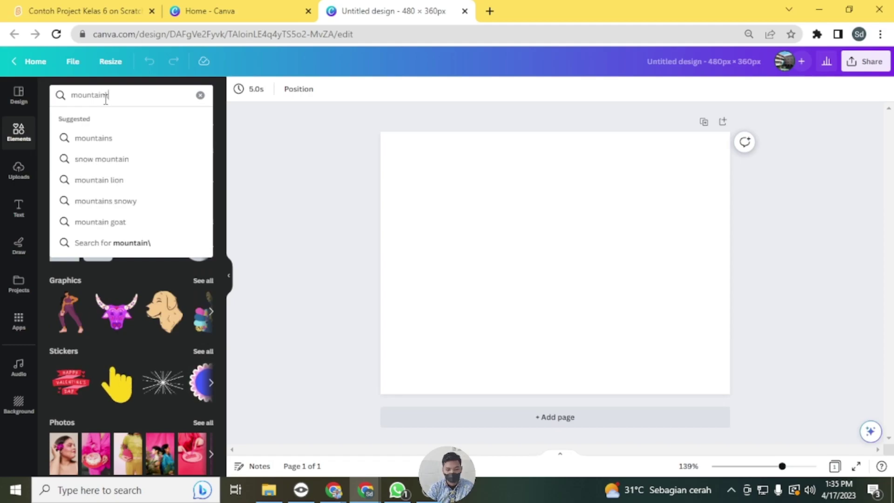
key("Return")
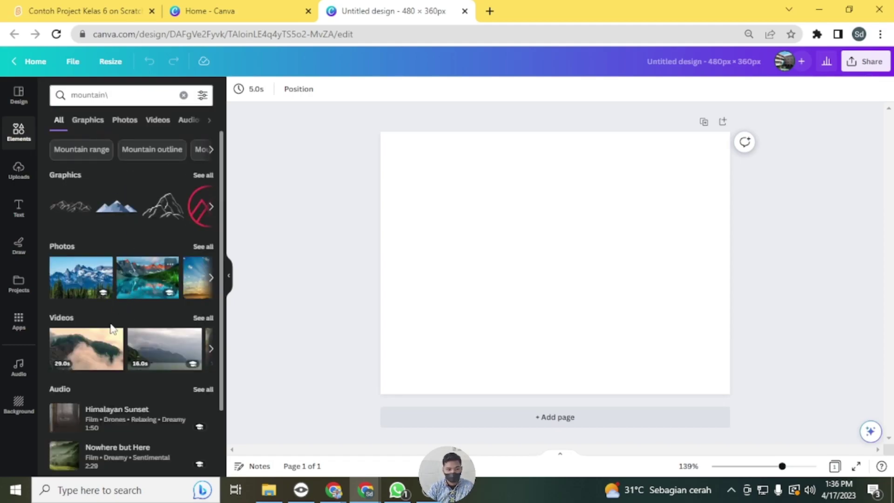
left_click(203, 175)
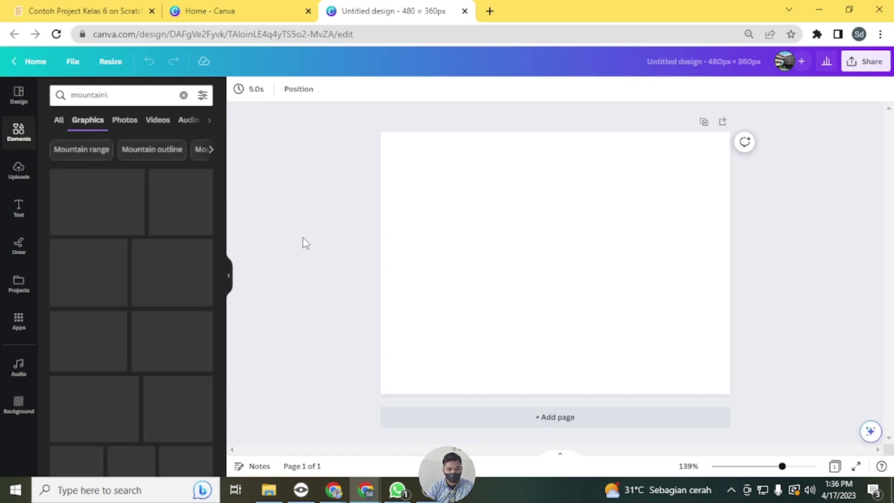
Step: Add the mountain landscape graphic with green trees and clouds, and scale and position it to cover the whole page
left_click(187, 318)
left_click_drag(565, 275, 461, 224)
left_click_drag(522, 264, 739, 398)
left_click_drag(625, 333, 620, 299)
left_click_drag(663, 319, 664, 322)
left_click(841, 186)
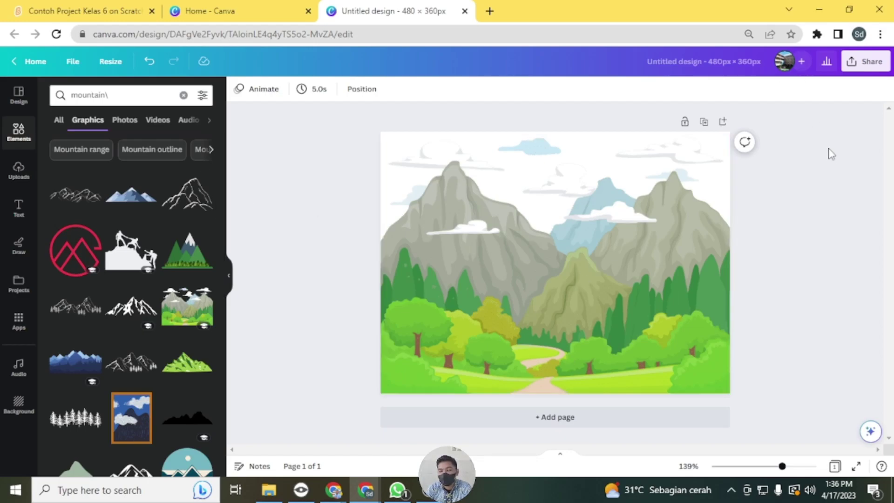
Step: Download the design as a PNG at size 1 (480 × 360 px) and save it as "backdrop 1" in the Pictures folder
left_click(859, 65)
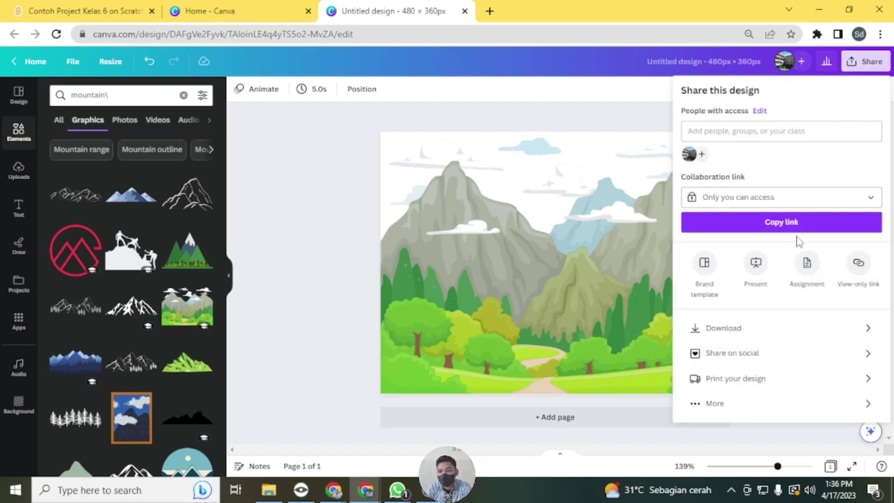
left_click(734, 331)
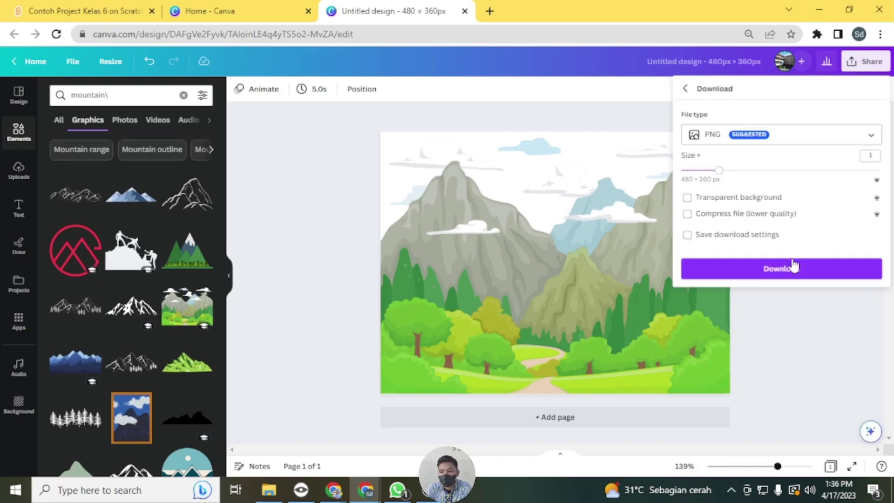
left_click_drag(720, 175, 779, 178)
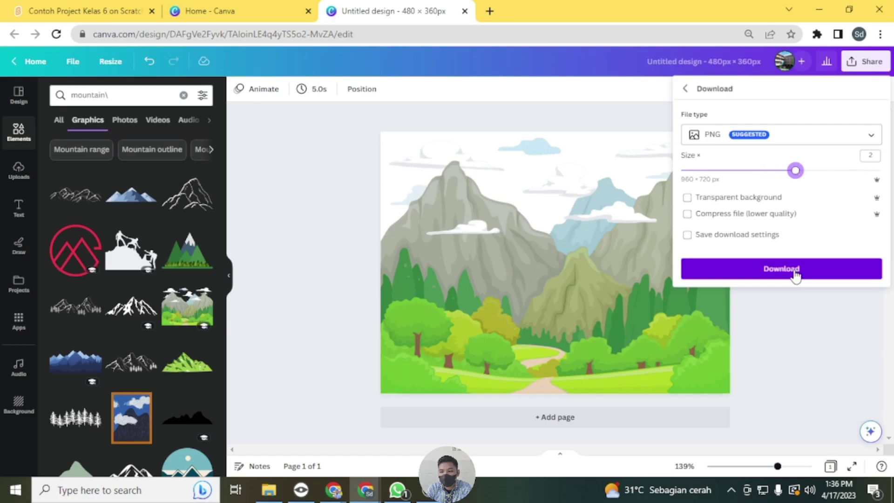
left_click_drag(794, 172, 718, 171)
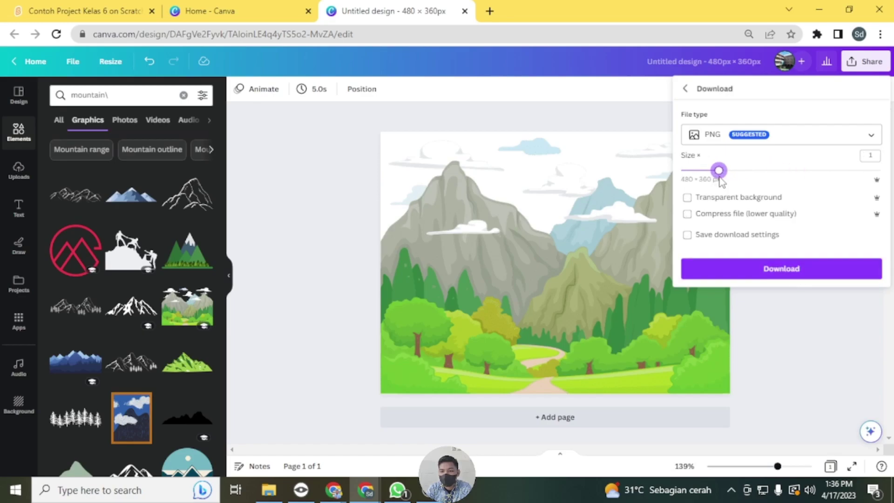
left_click(755, 269)
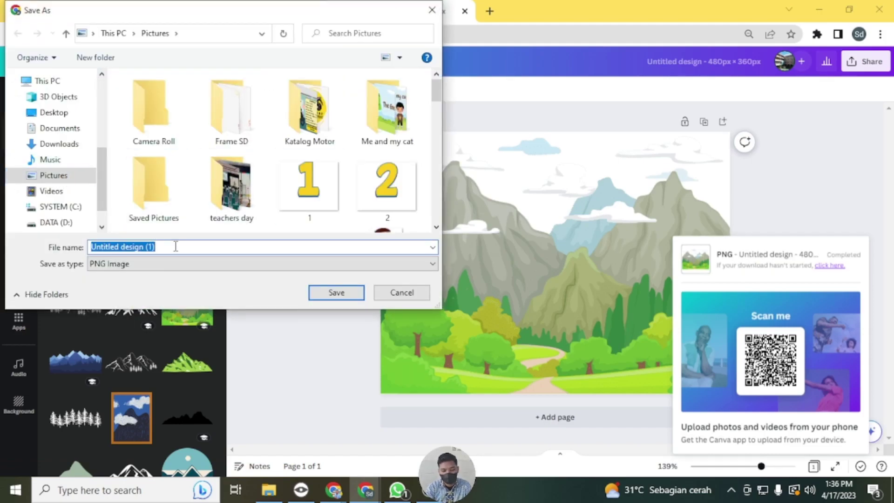
type("backdrop 1")
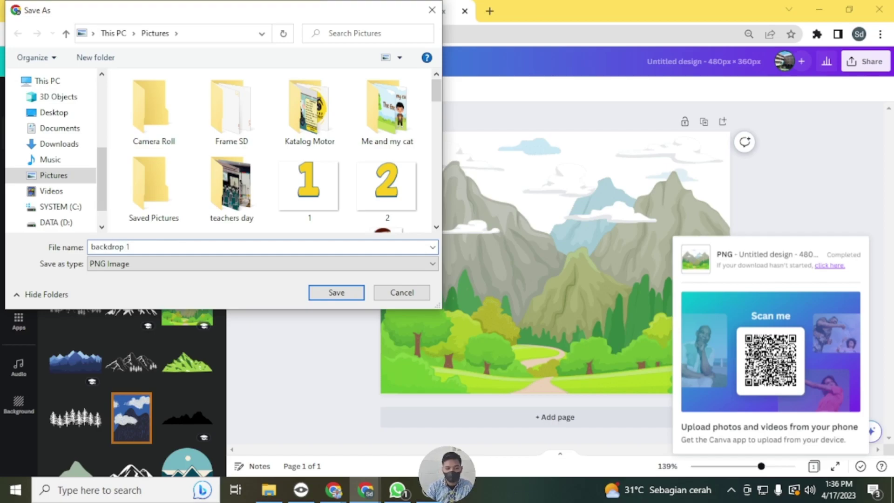
left_click(336, 292)
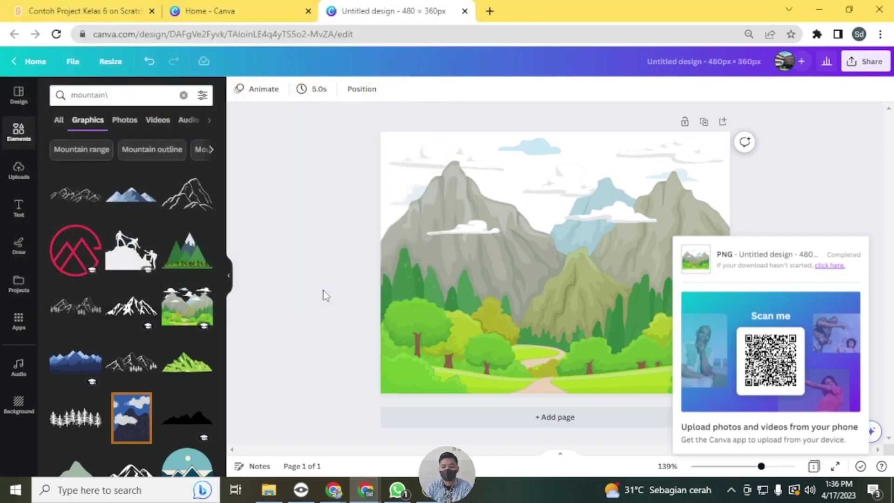
Step: Switch to Scratch, open My Stuff in a separate browser tab and create a new project there
left_click(112, 8)
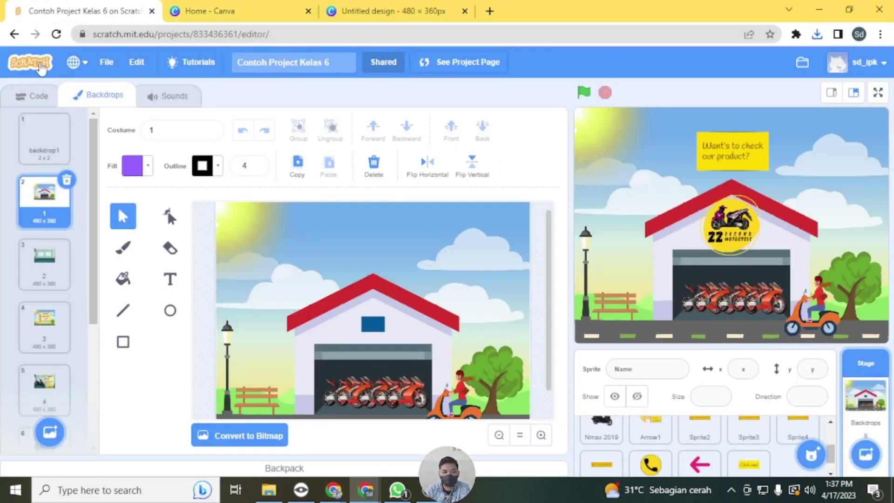
right_click(43, 67)
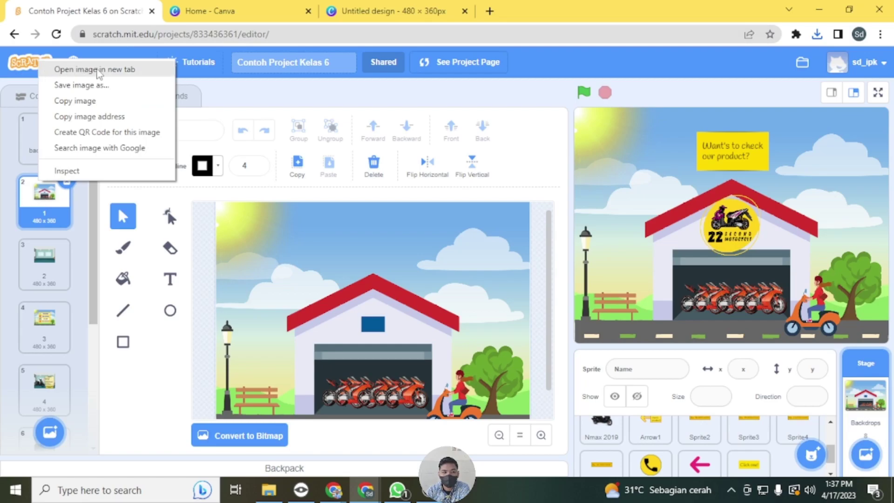
right_click(581, 60)
left_click(556, 71)
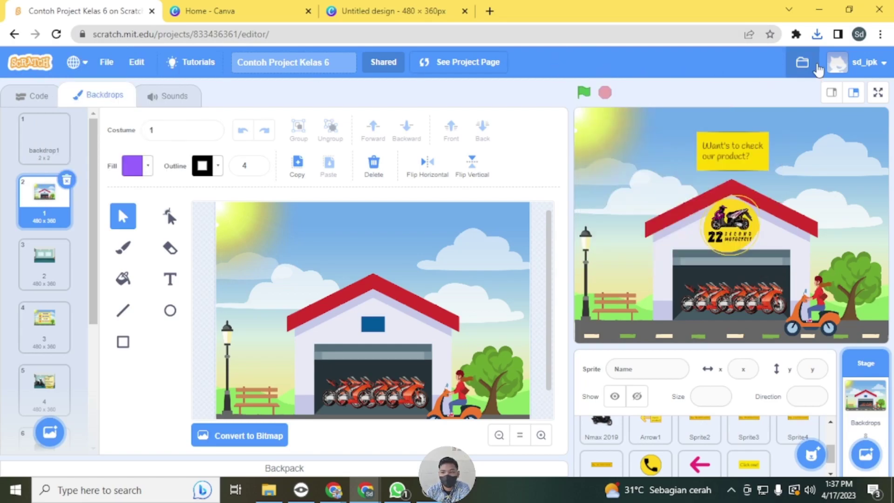
right_click(800, 65)
key("Escape")
middle_click(796, 75)
left_click(223, 11)
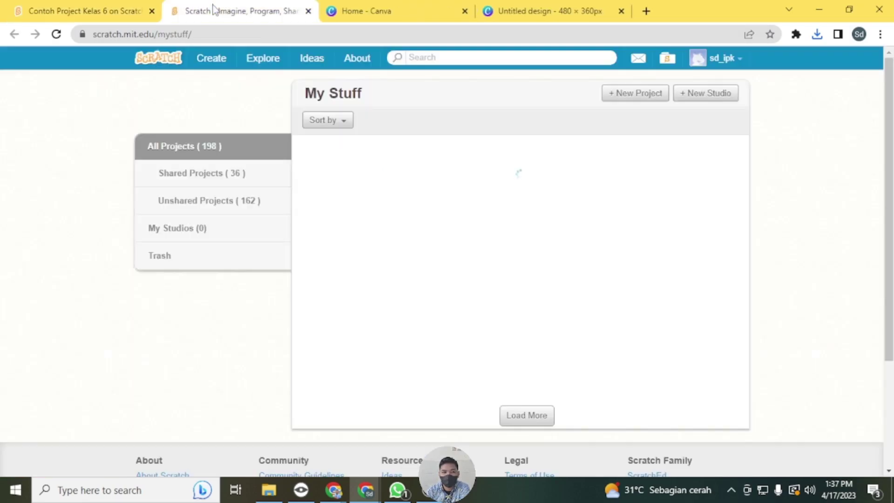
left_click(210, 60)
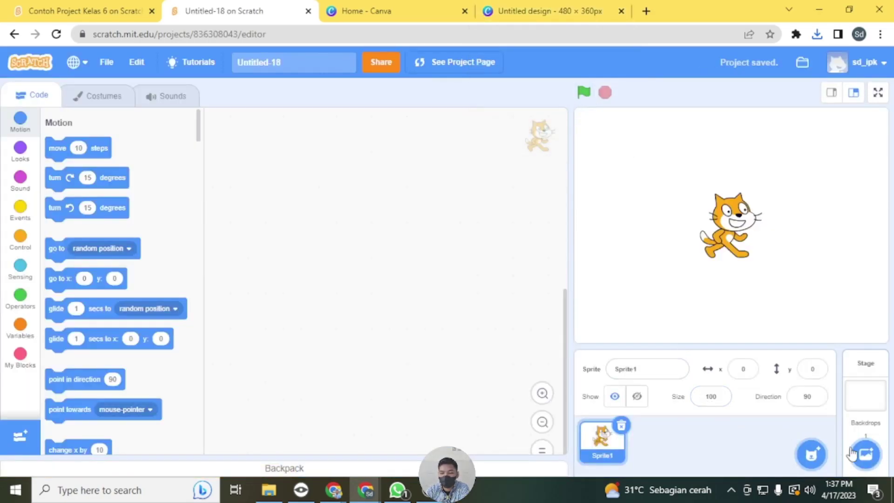
Step: Upload the "backdrop 1" image from the Pictures folder as a new stage backdrop
mouse_move(866, 455)
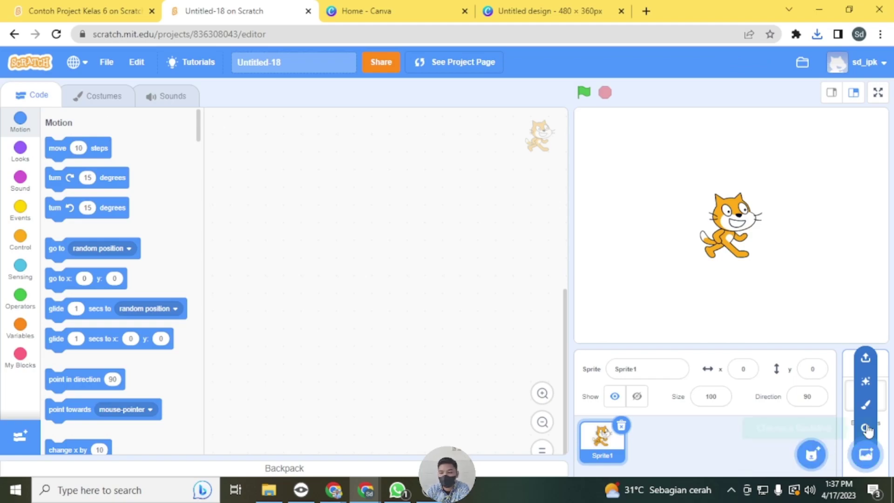
left_click(866, 359)
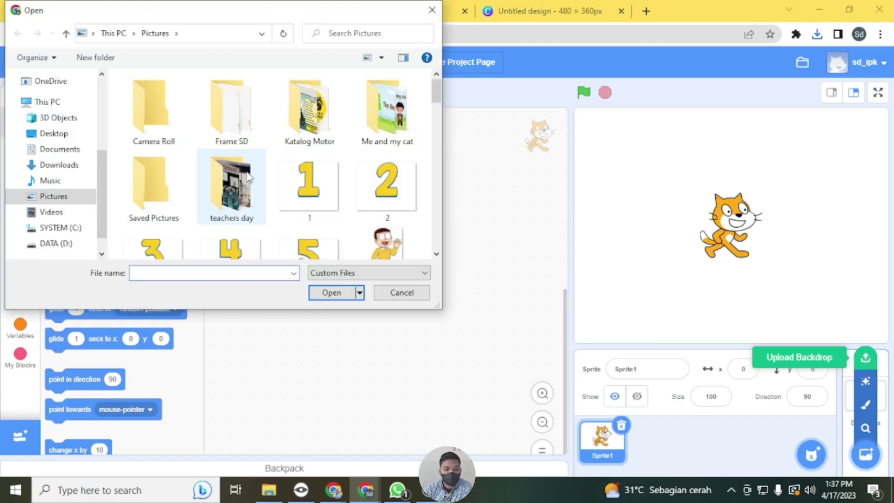
scroll(242, 186, "down", 3)
left_click(89, 199)
scroll(231, 200, "down", 6)
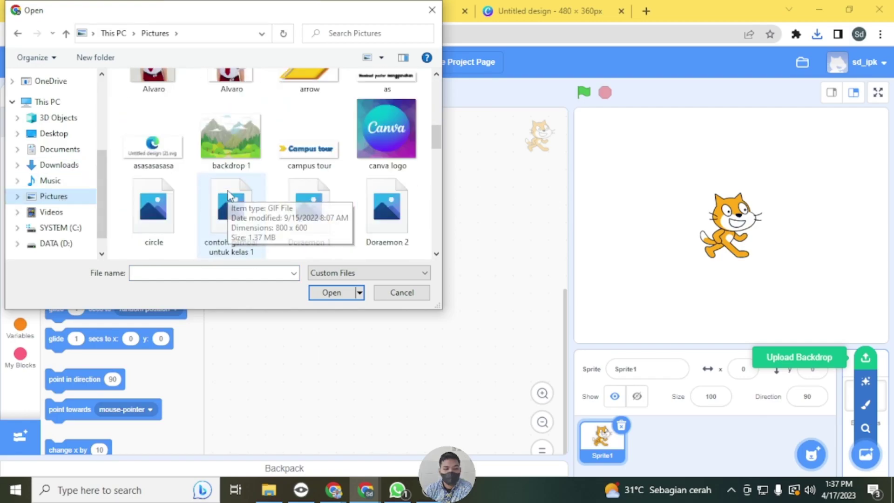
scroll(243, 159, "up", 2)
left_click(241, 117)
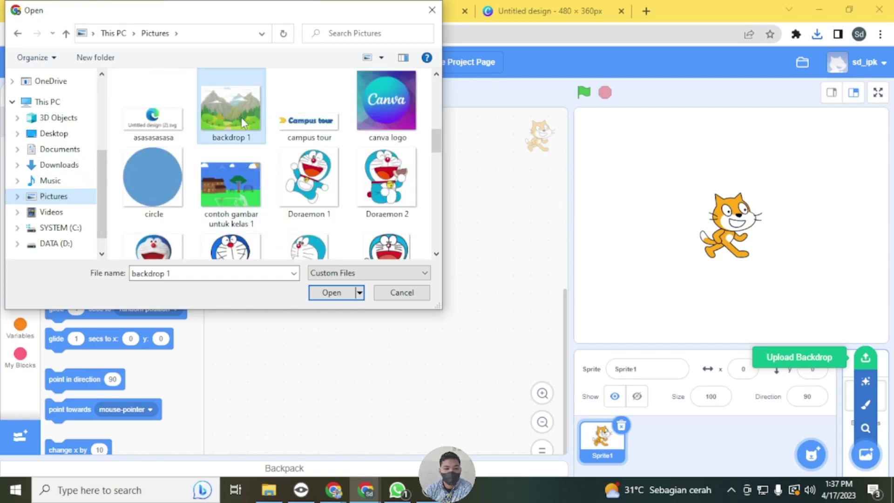
left_click(339, 293)
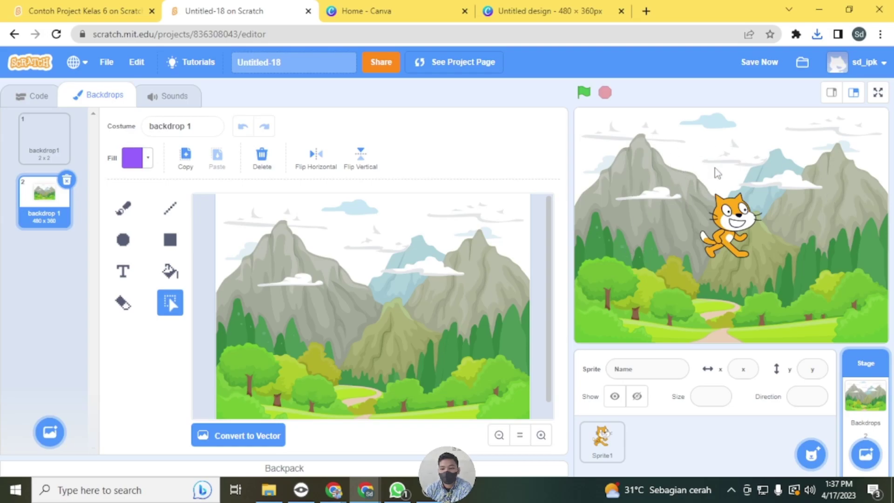
Step: Move the cat sprite down onto the path at about x 15, y -120, view the stage's backdrops and reselect the cat
left_click_drag(733, 242, 740, 312)
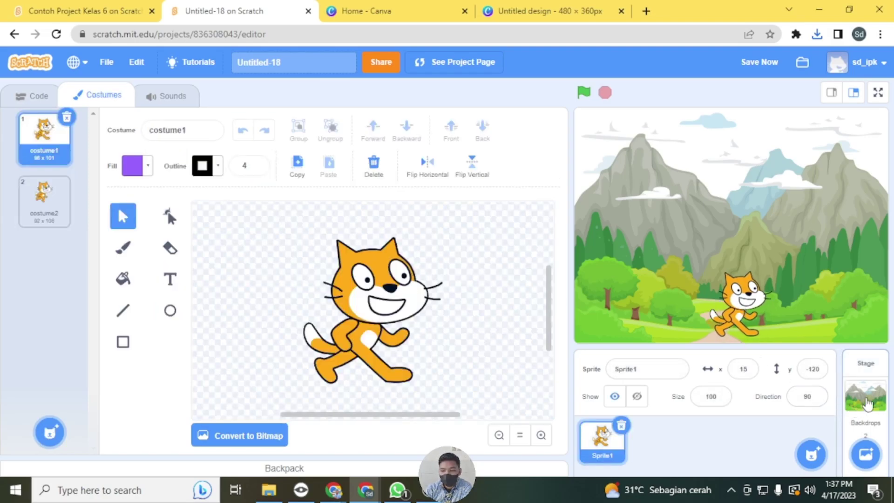
left_click(866, 400)
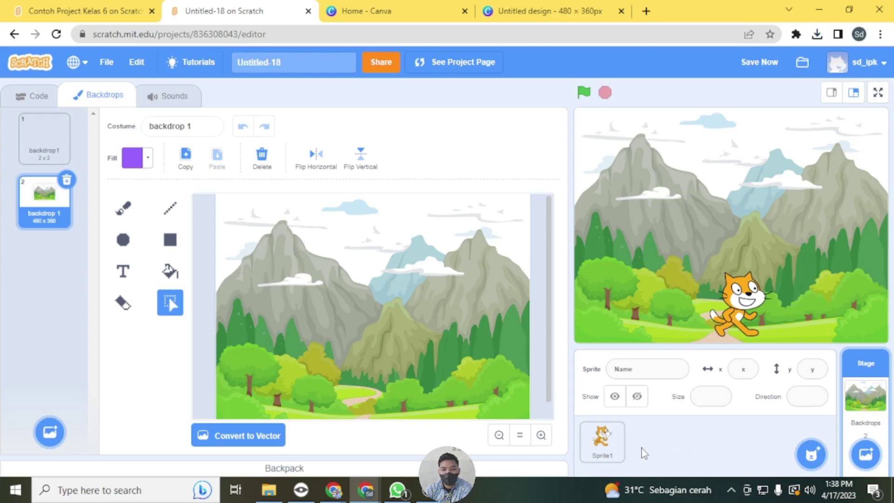
left_click(605, 450)
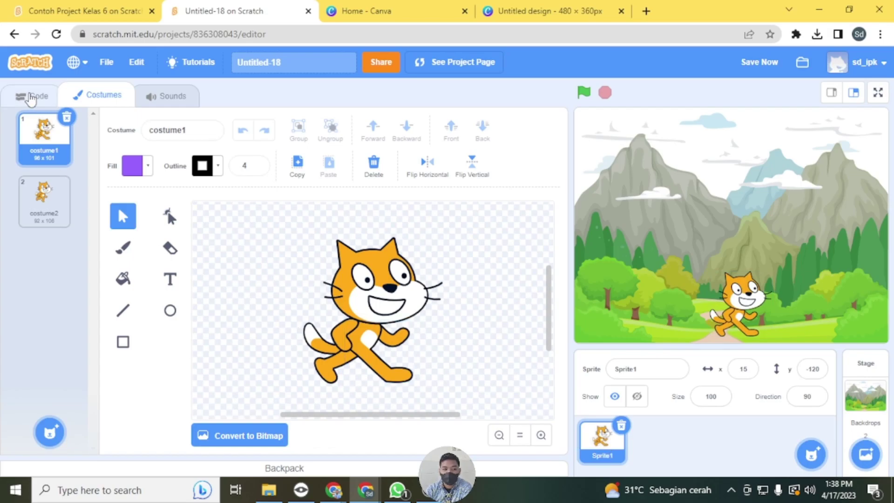
Step: Review the cat sprite's code and costumes, and compare them with the sprite list of the sample "Contoh Project Kelas 6" project
left_click(31, 99)
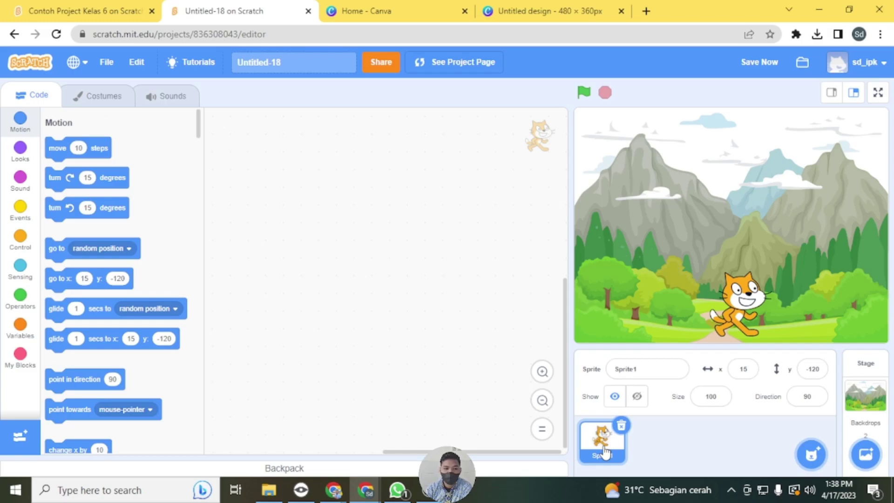
left_click(99, 102)
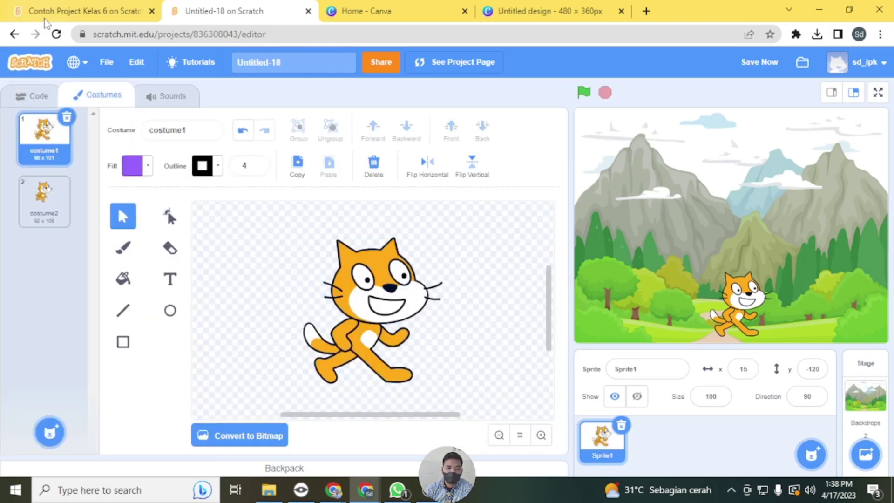
left_click(107, 14)
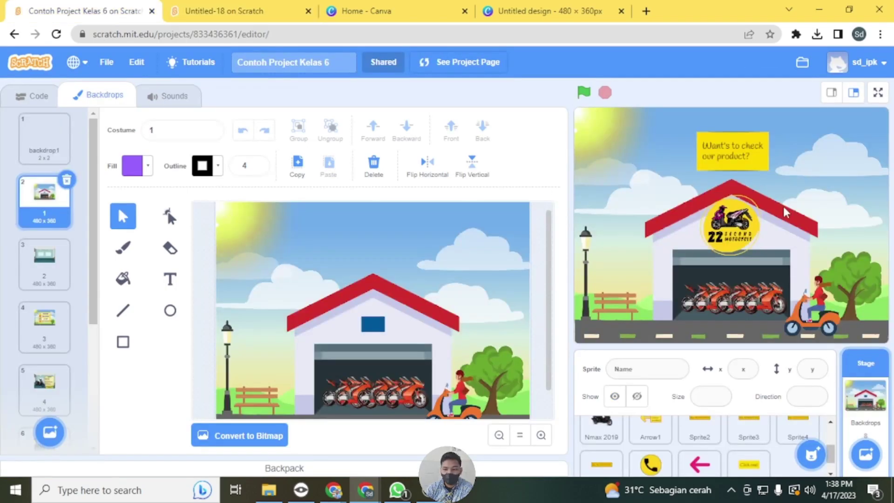
scroll(736, 438, "down", 2)
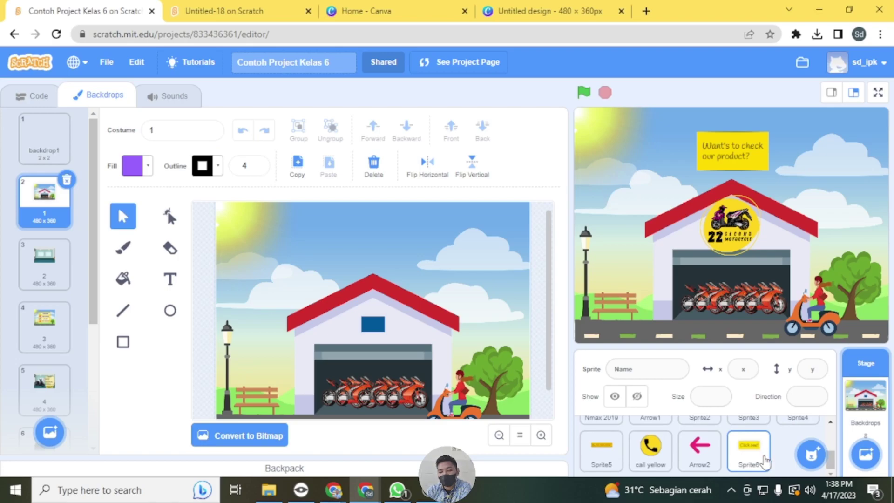
scroll(750, 449, "up", 2)
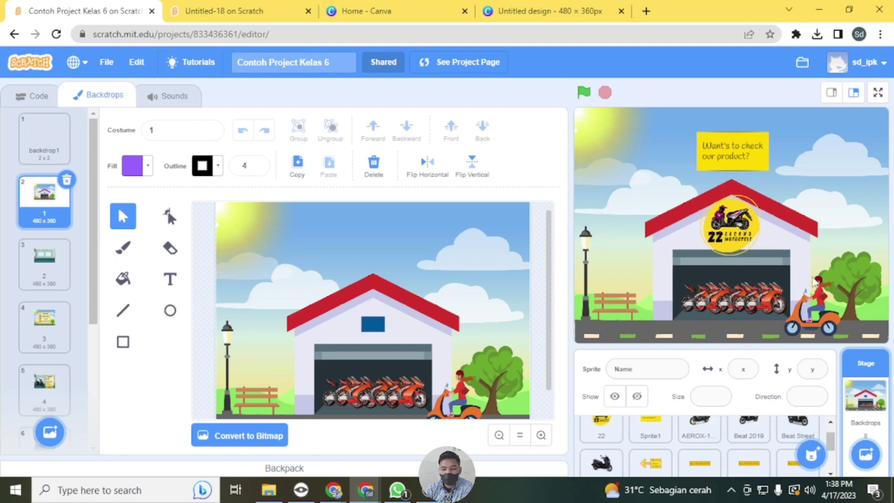
Step: Delete the cat sprite from the new Untitled-18 project
left_click(259, 15)
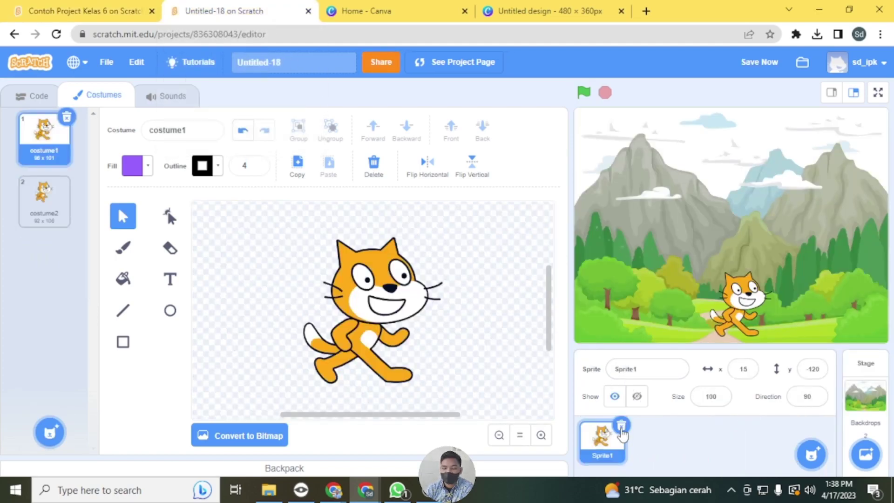
left_click(621, 425)
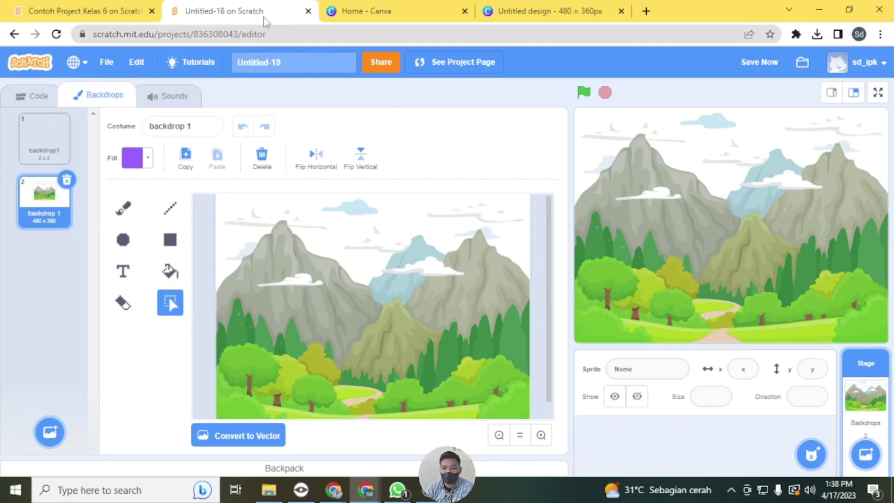
Step: Examine the costumes of the Arrow2, Sprite6 and Arrow1 sprites in the sample project and look through its other sprites
left_click(117, 17)
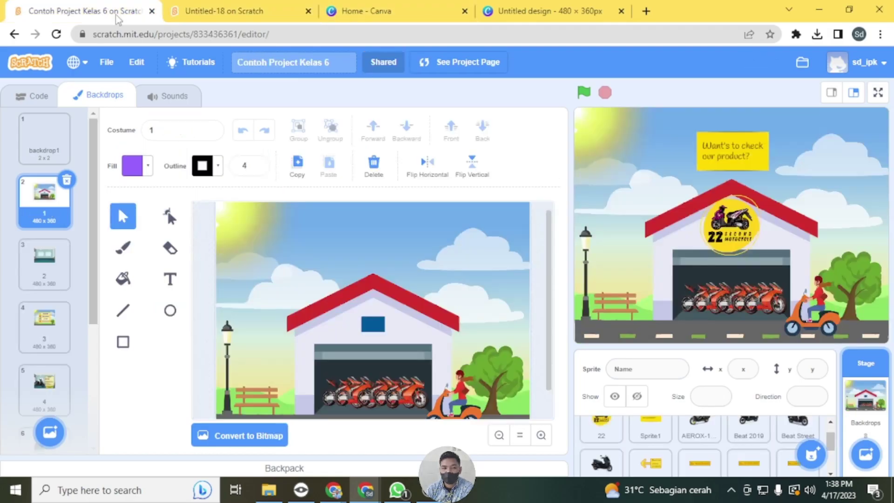
scroll(694, 447, "down", 5)
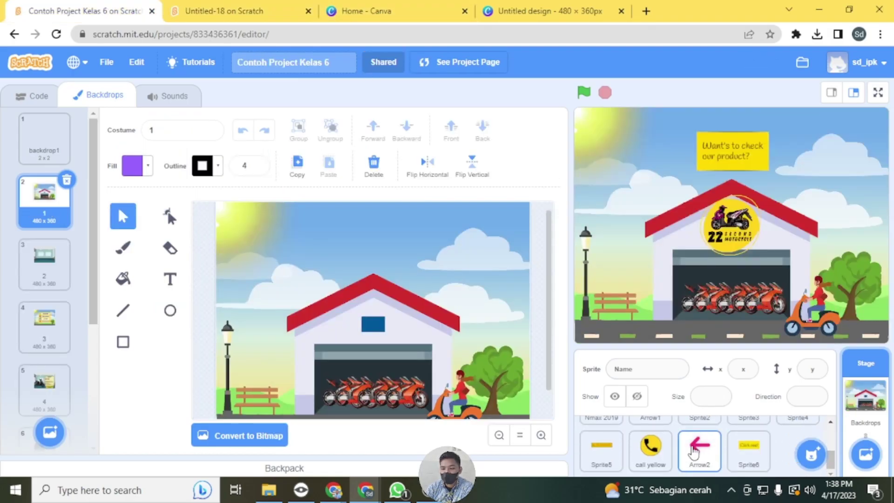
left_click(696, 451)
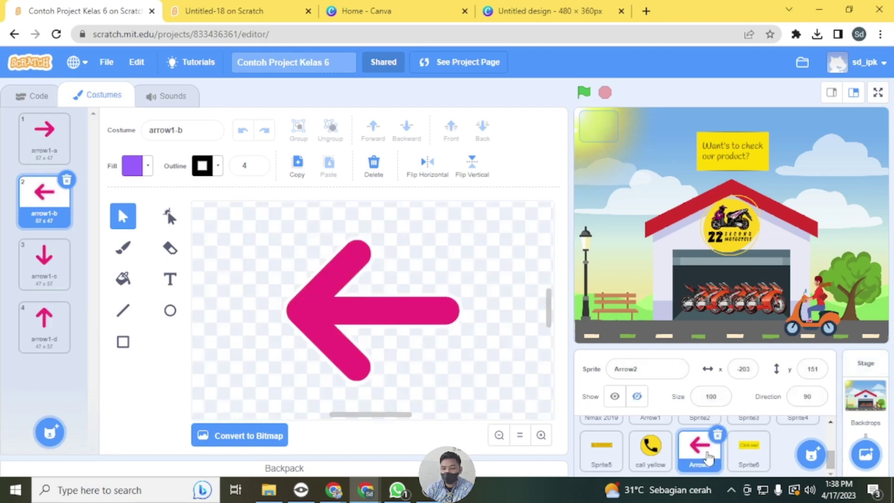
left_click(755, 462)
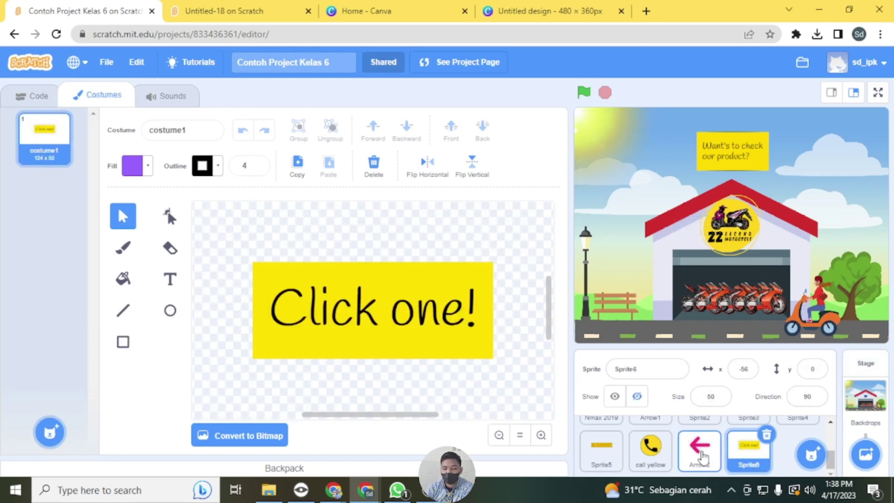
scroll(700, 457, "up", 3)
scroll(702, 459, "down", 3)
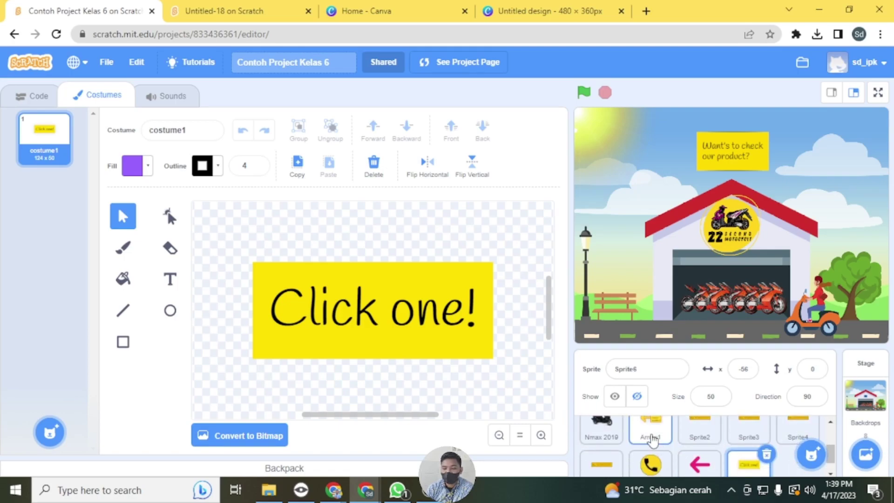
left_click(652, 433)
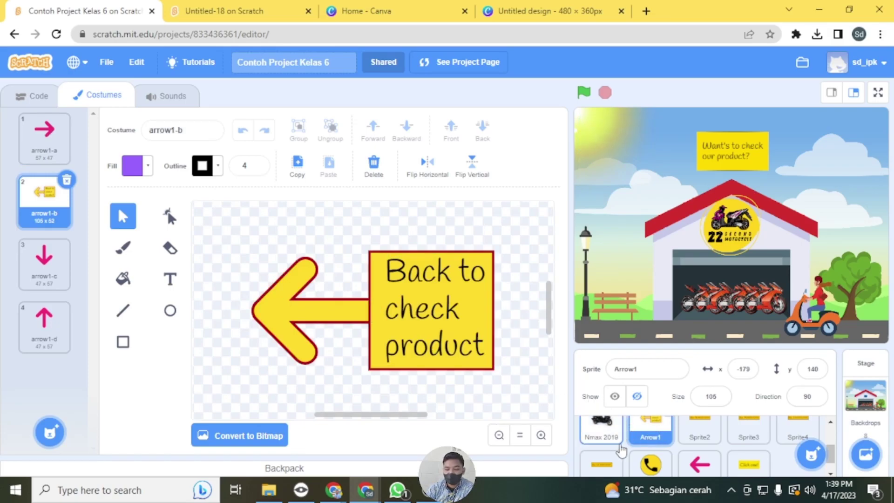
scroll(617, 440, "up", 1)
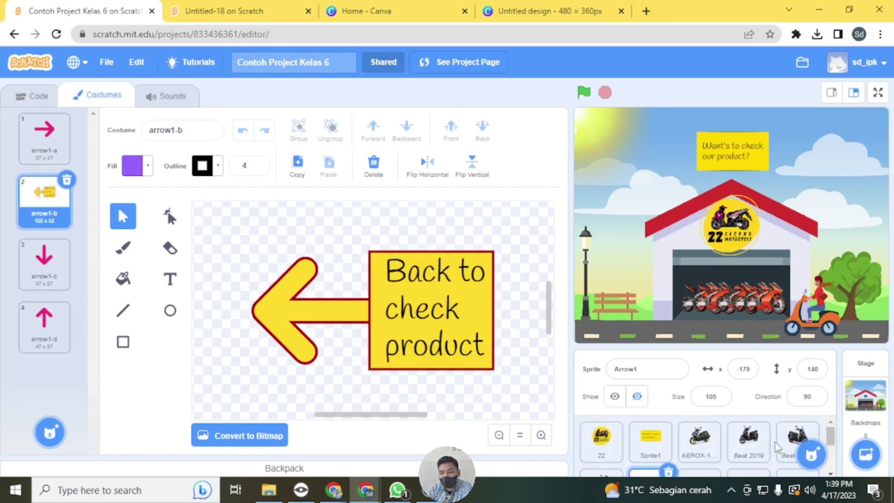
Step: Switch to the Canva home page and create a blank Instagram Post (Square) design of 1080 × 1080 px
left_click(416, 7)
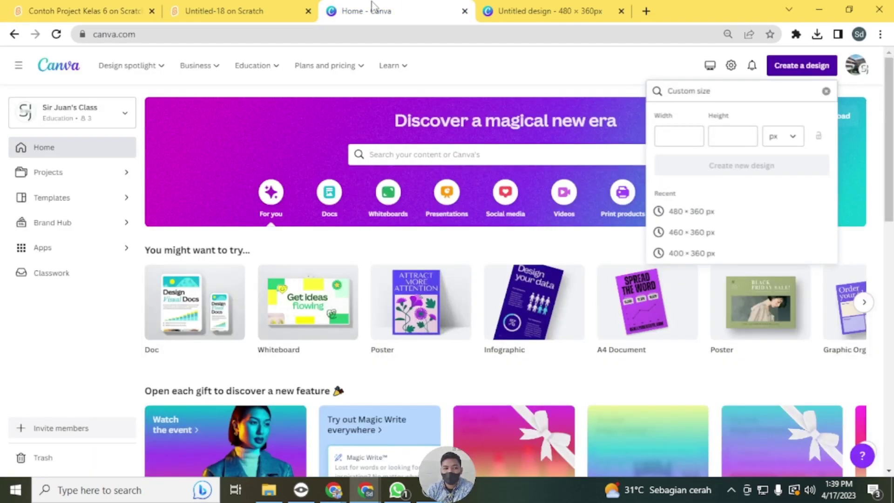
left_click(513, 69)
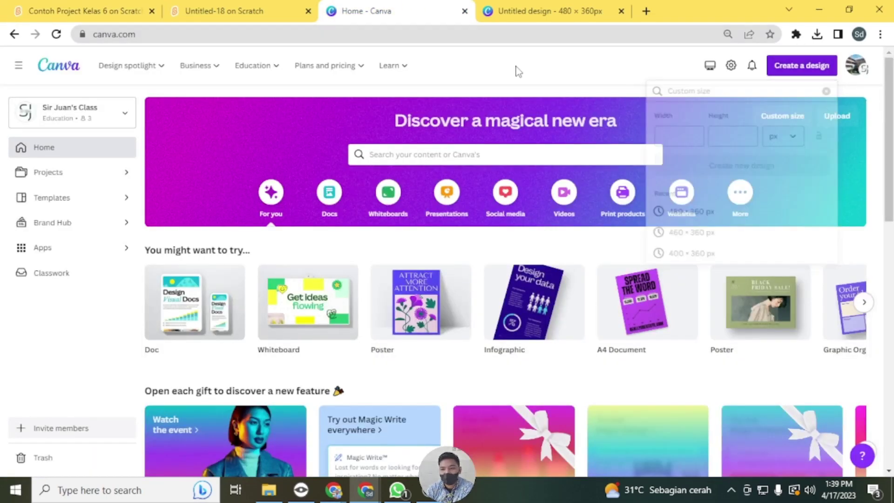
left_click(793, 70)
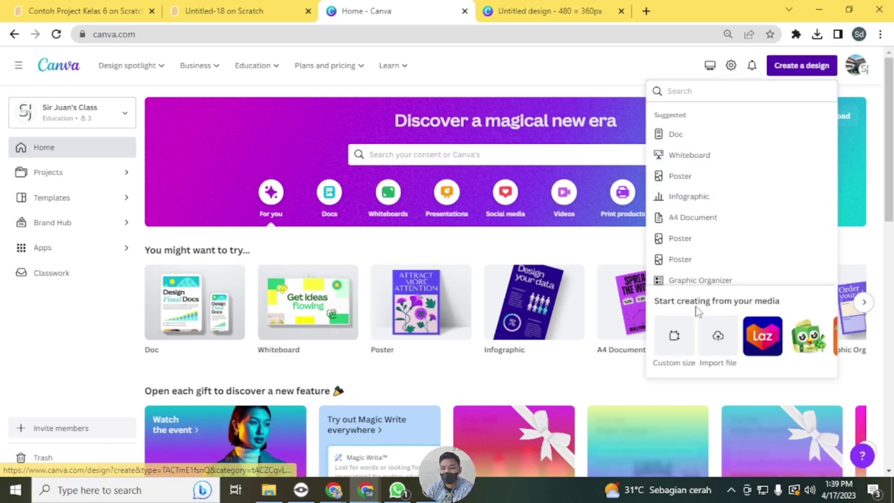
scroll(692, 195, "down", 3)
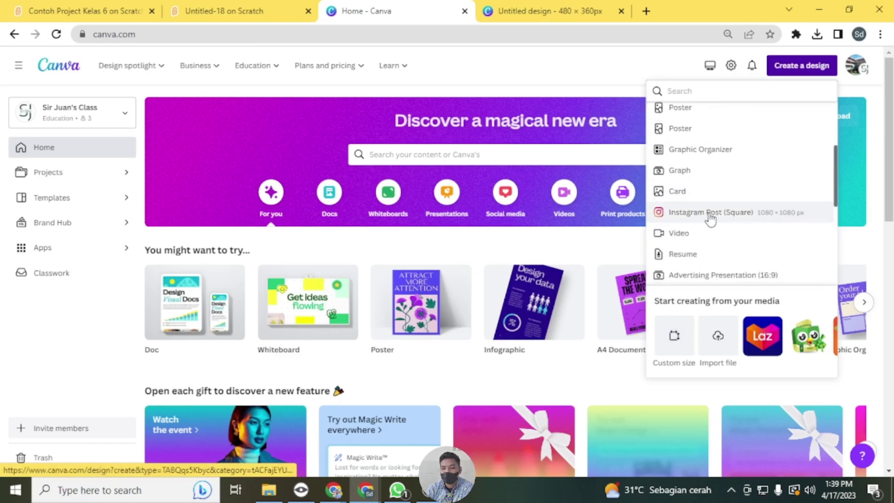
left_click(749, 217)
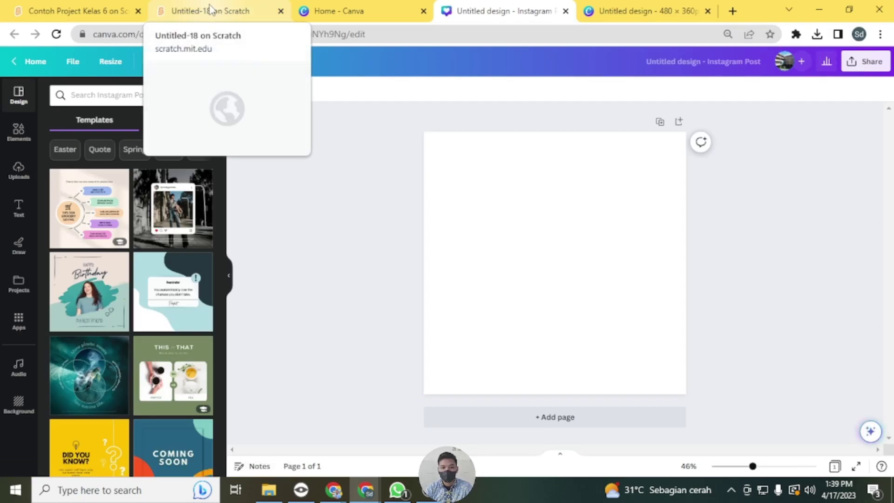
Step: View the Beat 2019 sprite's costume in the sample Scratch project, then return to the blank Instagram Post design in Canva
left_click(120, 6)
left_click(745, 449)
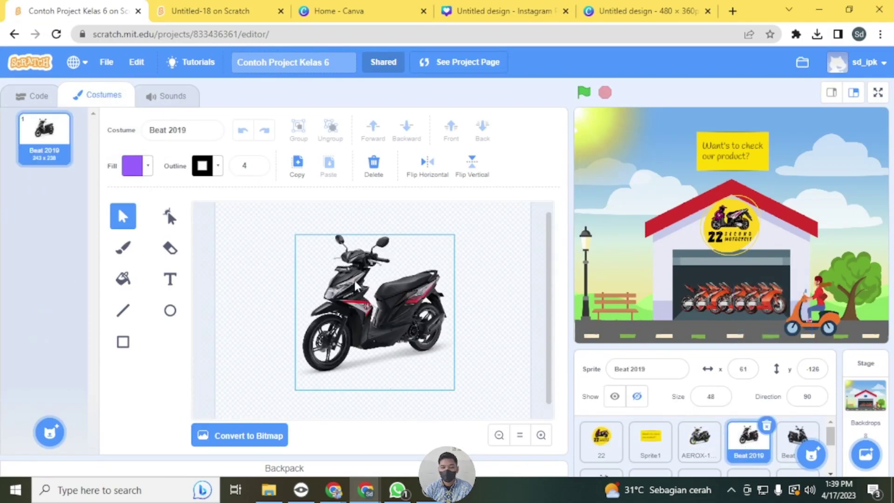
left_click(488, 6)
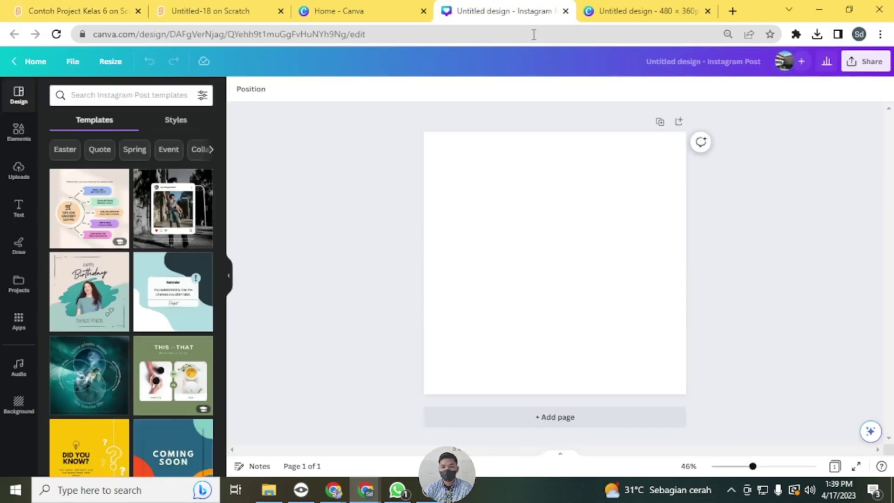
Step: Search Google for "carrier" in a new browser tab
left_click(732, 11)
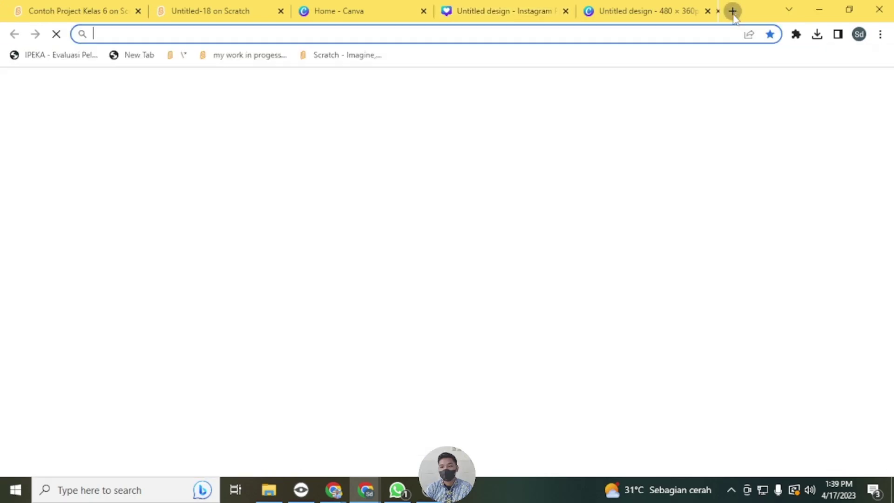
left_click(712, 32)
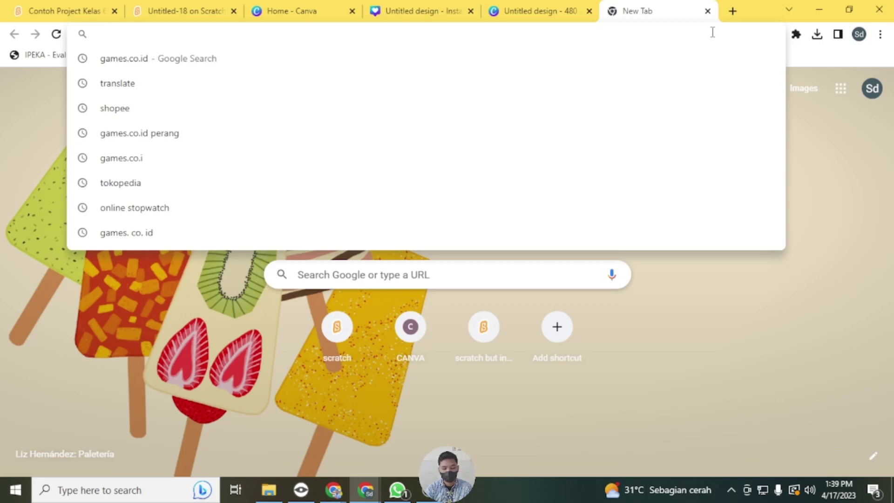
type("ca")
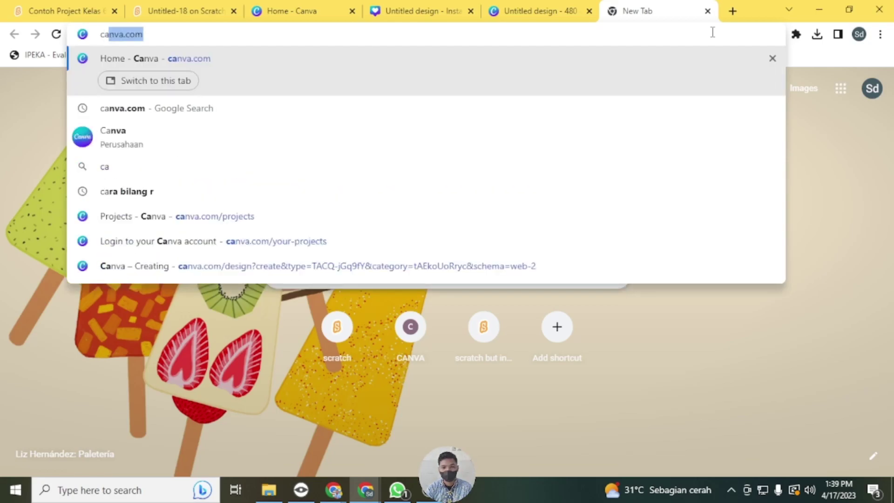
type("r")
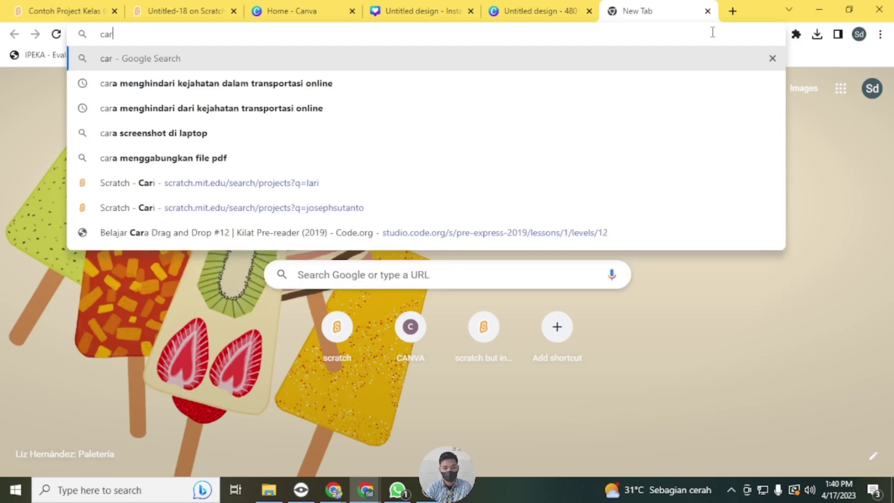
type("ier")
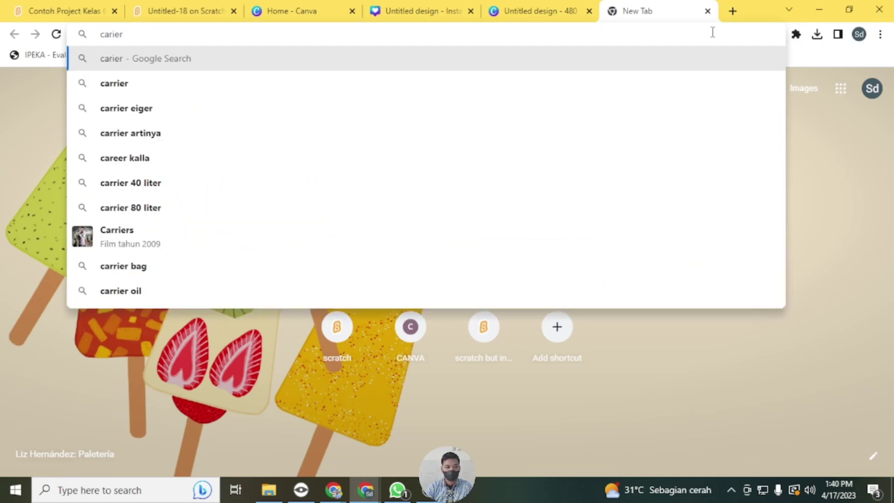
key("BackSpace")
key("BackSpace")
key("BackSpace")
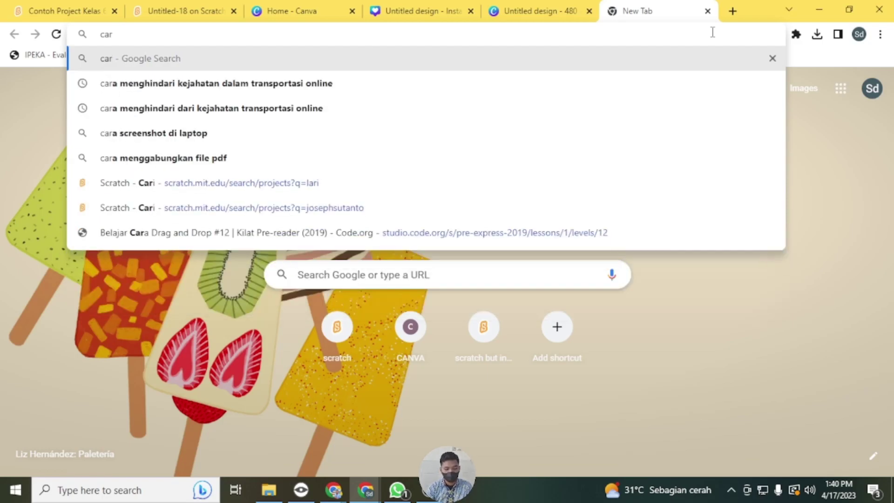
type("rier")
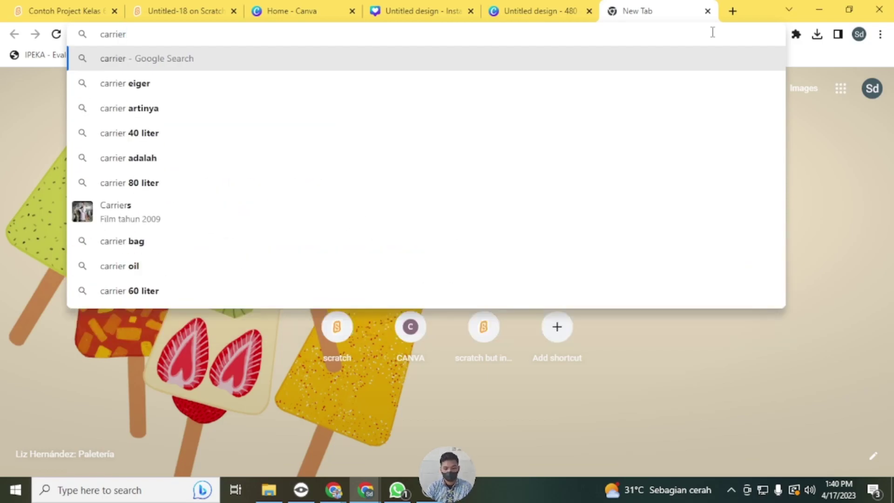
key("Return")
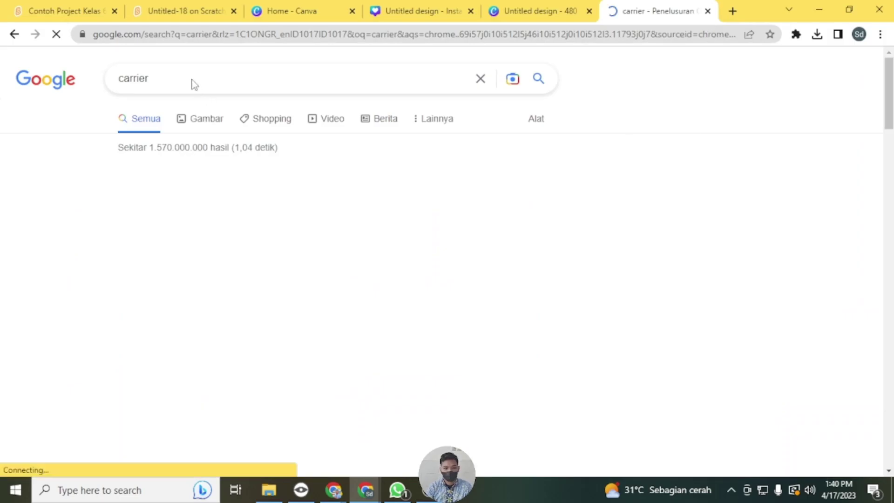
Step: Refine the Google search to "carrier png" and browse the image results
left_click(192, 79)
type("p")
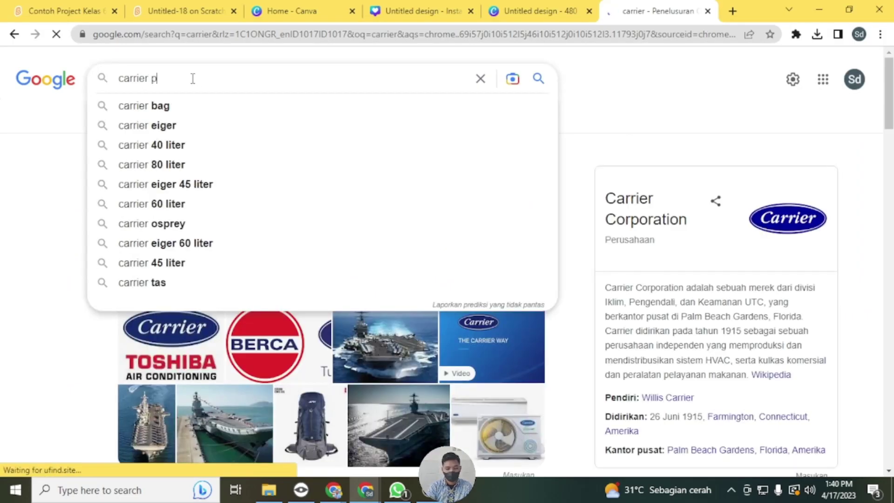
type("ng")
key("Return")
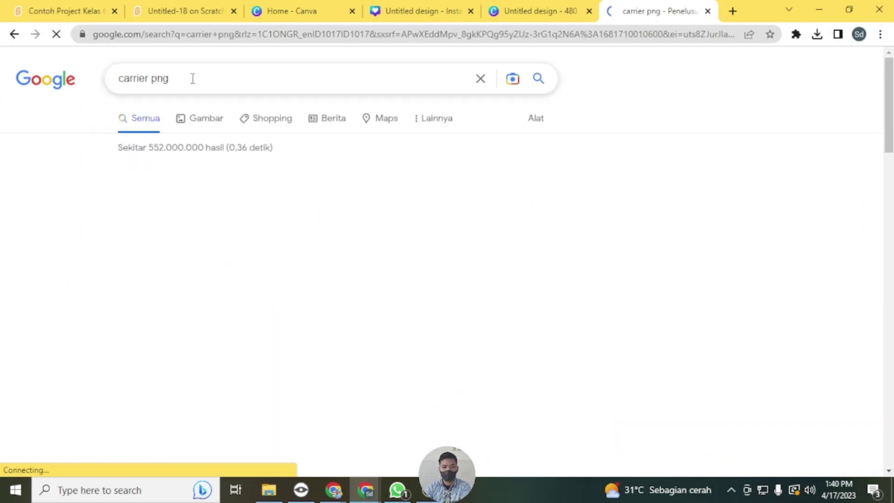
left_click(199, 120)
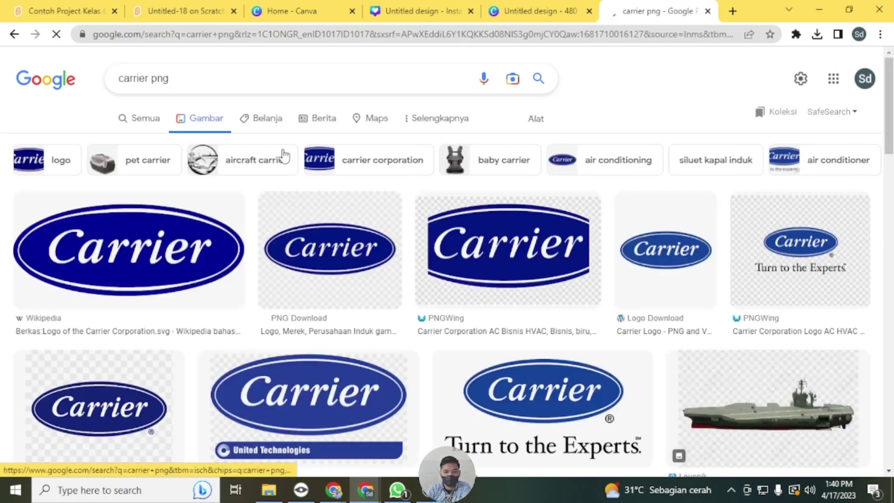
scroll(455, 270, "down", 5)
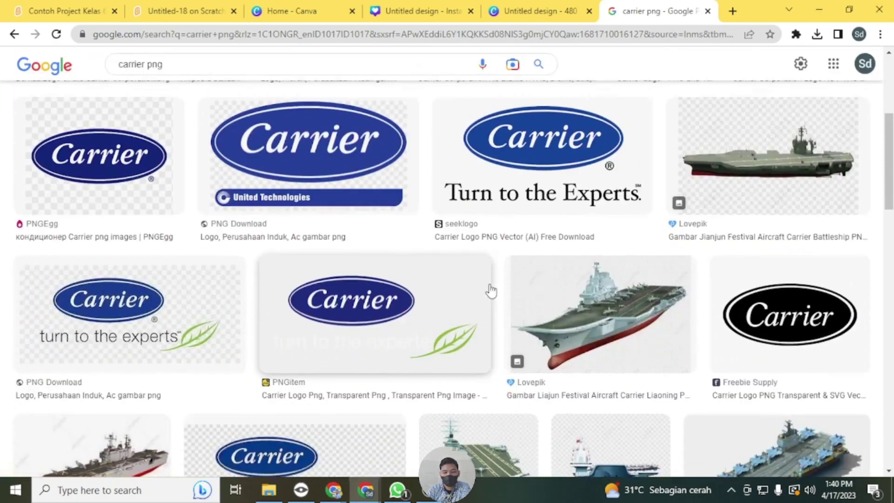
scroll(491, 291, "up", 5)
Step: Change the Google image search from "carrier png" to "carrier eiger"
left_click(183, 79)
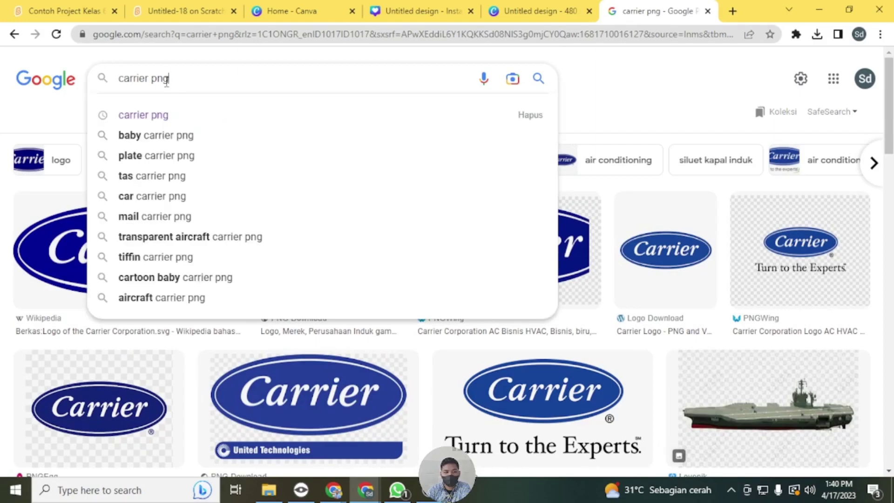
left_click_drag(168, 79, 153, 88)
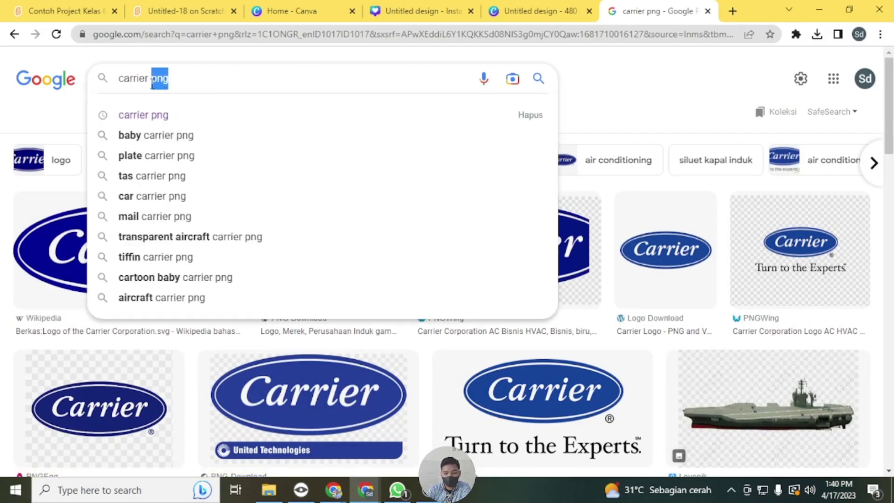
key("BackSpace")
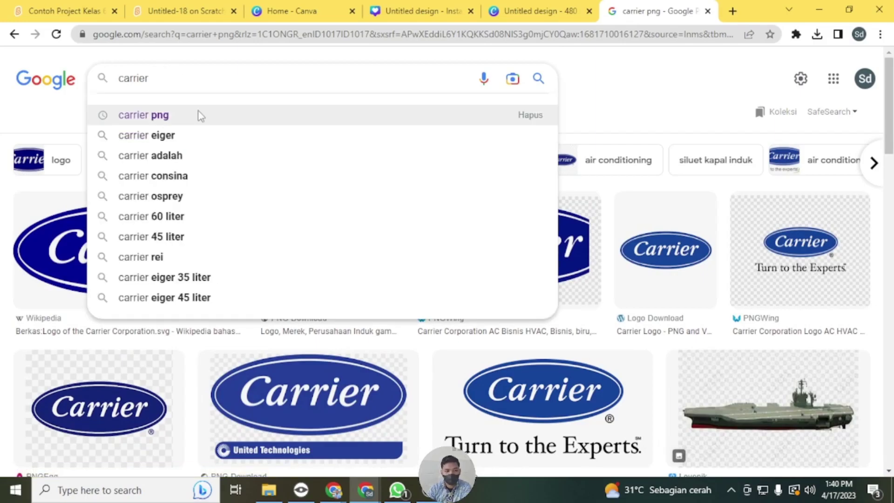
left_click(183, 135)
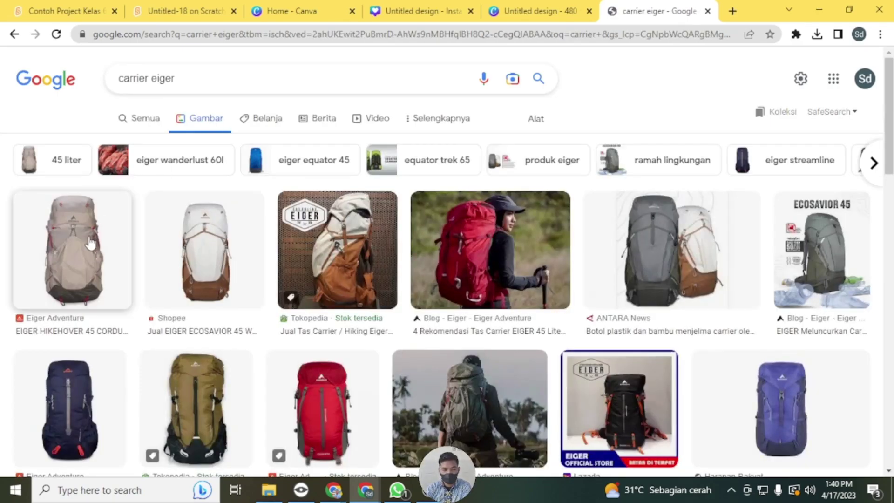
Step: Copy the EIGER HIKEHOVER 45 backpack image and paste it near the centre of the blank Instagram Post design in Canva
left_click(83, 256)
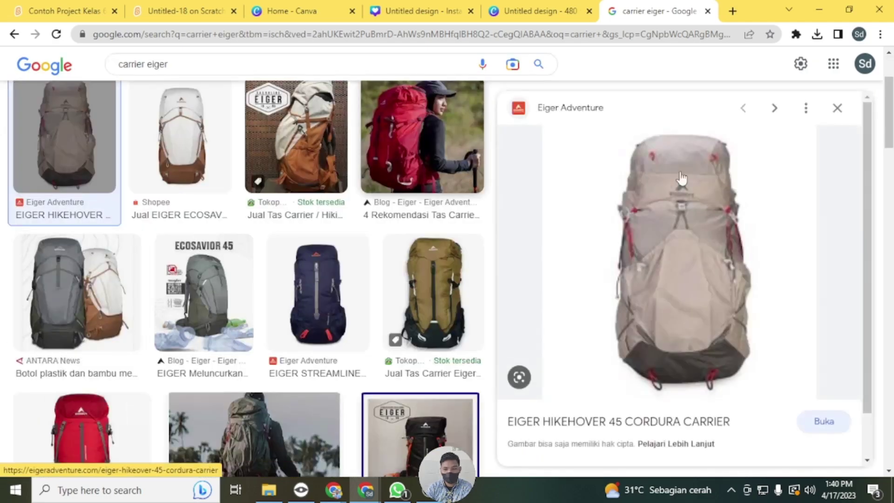
right_click(689, 254)
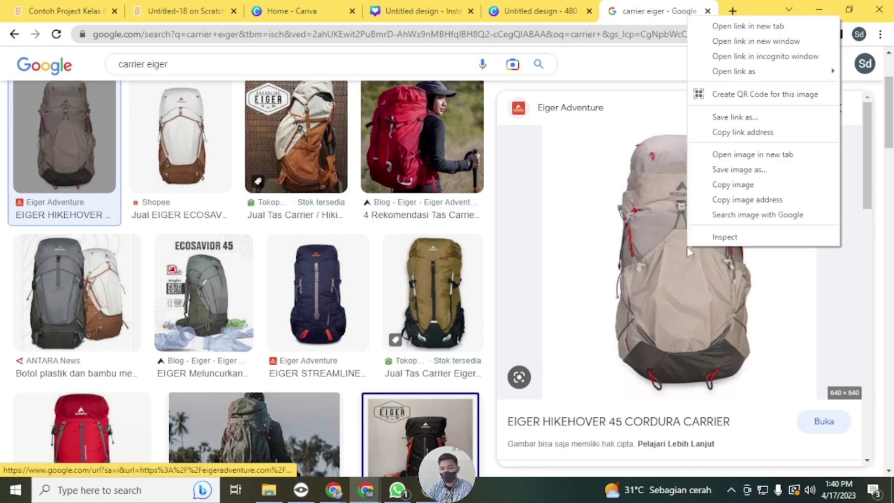
left_click(732, 191)
left_click(443, 11)
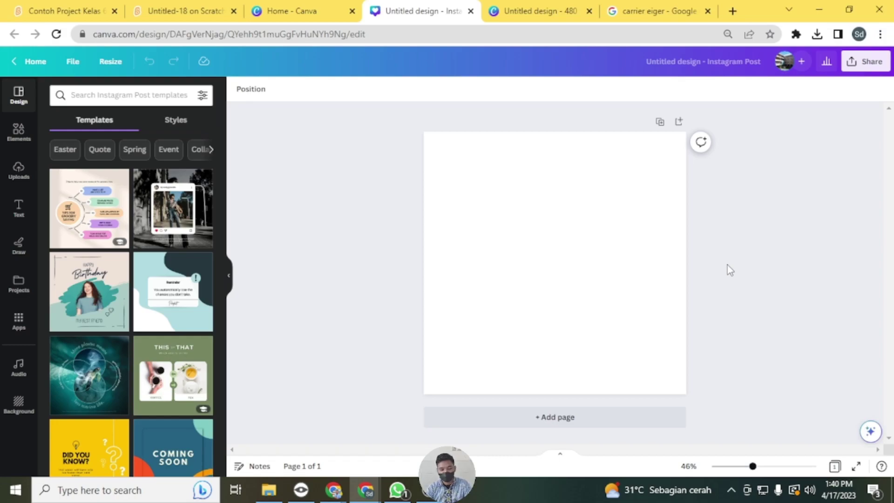
key("ctrl+v")
left_click_drag(575, 264, 553, 272)
Step: Fill the page with dark purple from the brand colour palette and remove the backpack photo's background
left_click(471, 157)
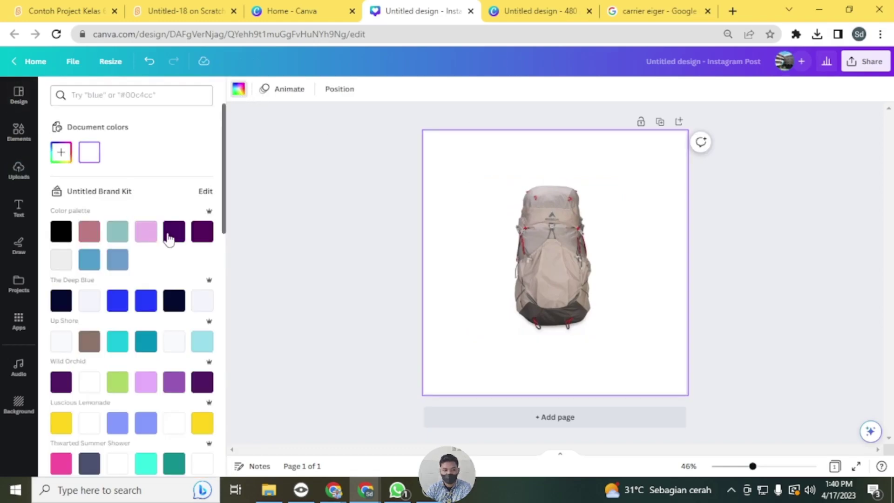
left_click(169, 239)
left_click(569, 266)
left_click_drag(561, 229, 566, 239)
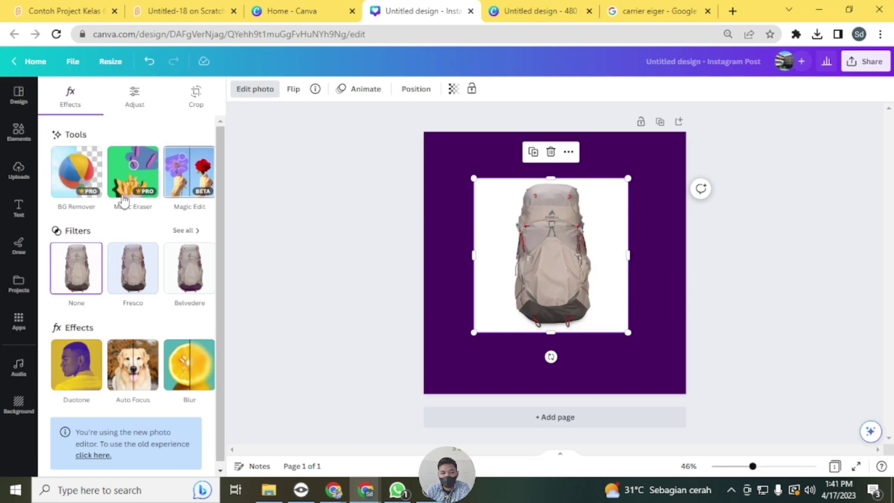
left_click(72, 181)
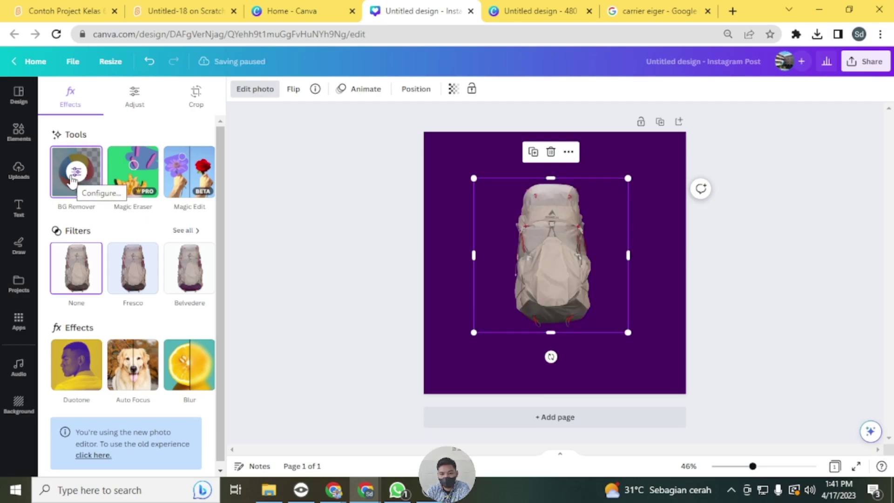
Step: Change the page background colour to the light grey of the brand colour palette
left_click(659, 215)
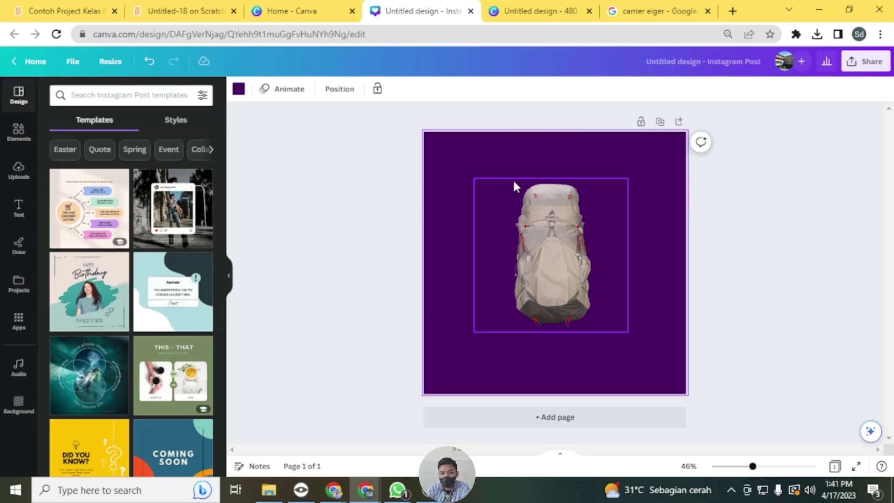
left_click(239, 90)
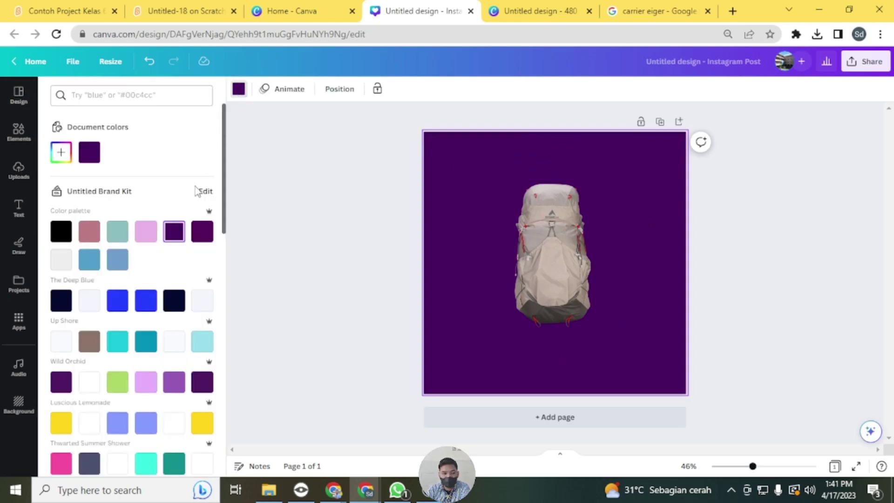
left_click(59, 264)
left_click(694, 261)
Step: Move and enlarge the backpack image until it fills nearly the full height of the page
left_click(535, 240)
left_click_drag(535, 240, 513, 204)
left_click_drag(578, 286, 709, 388)
left_click(776, 342)
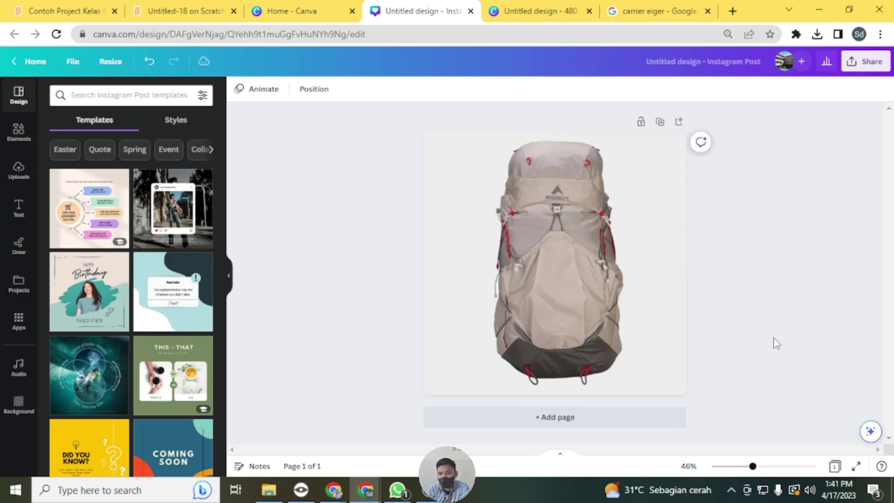
Step: Download the design as a PNG with a transparent background and save it in Pictures as "tas carrier"
left_click(864, 65)
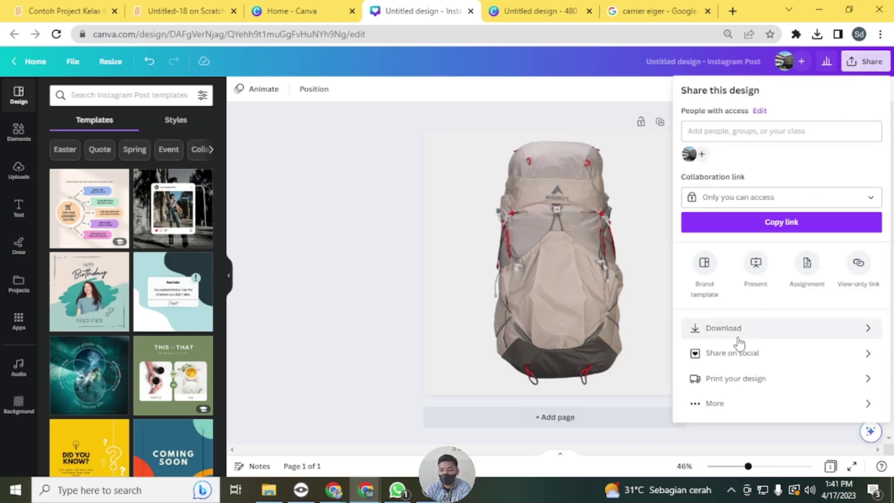
left_click(733, 331)
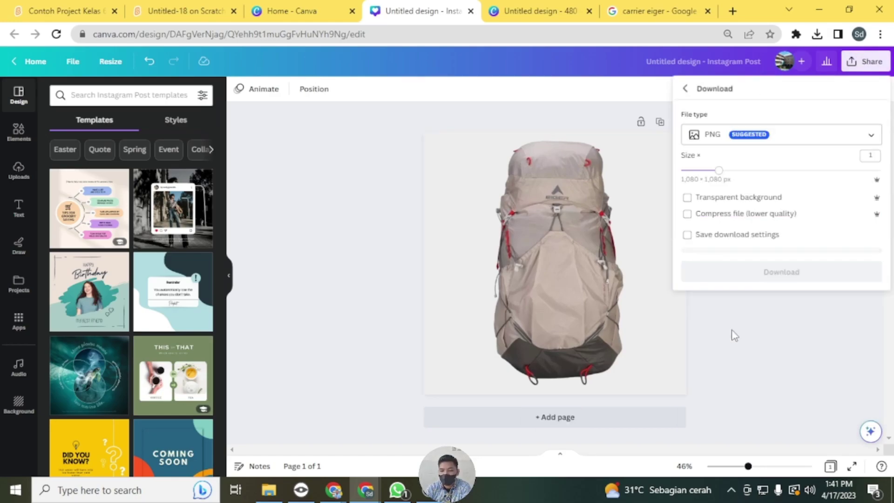
left_click(688, 199)
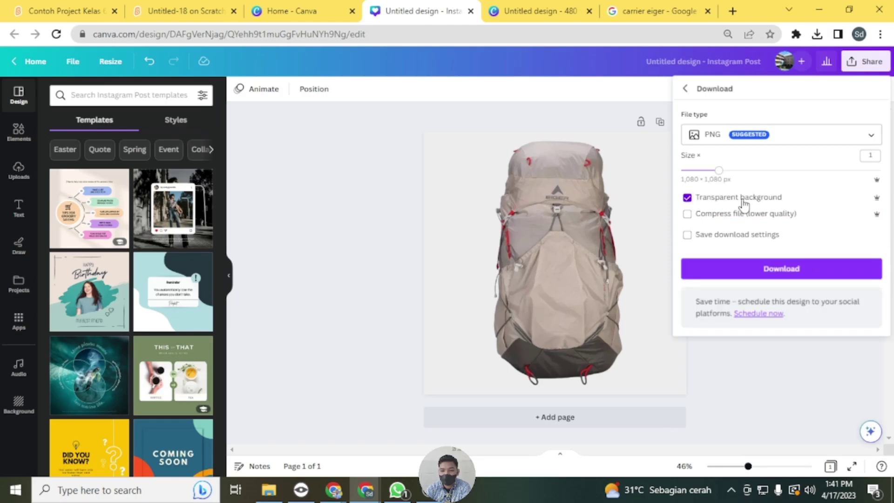
left_click(764, 270)
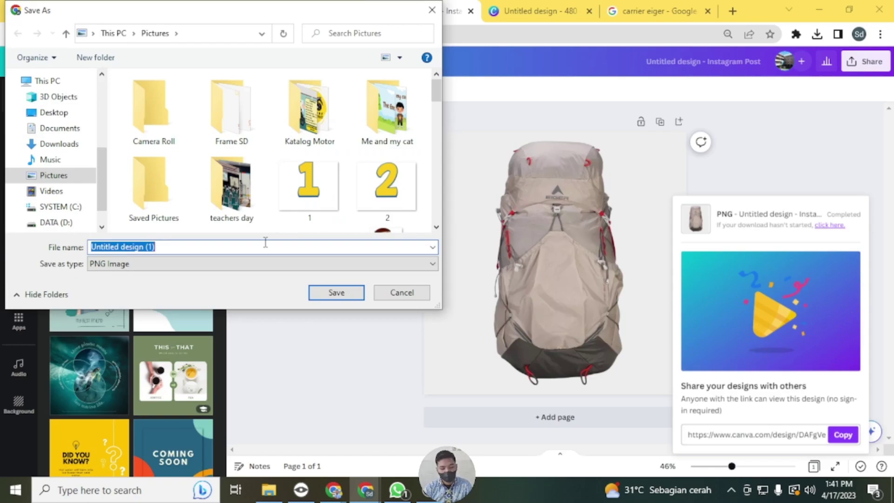
type("tas car")
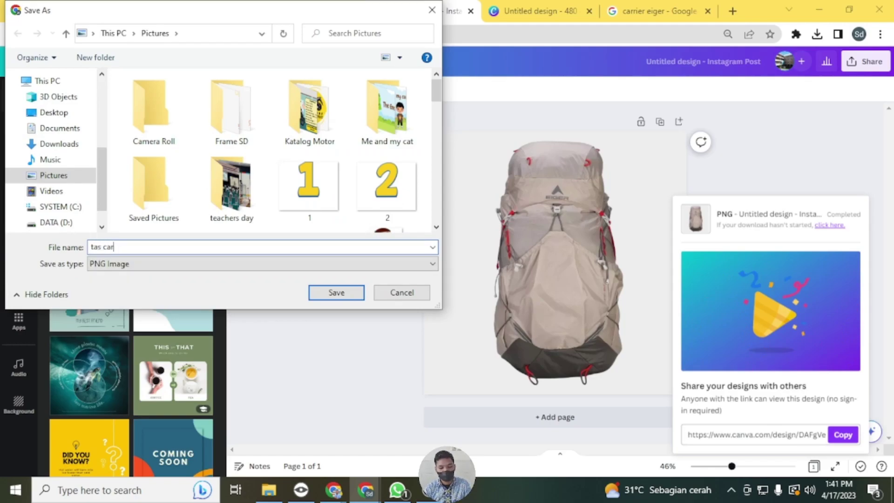
key("Return")
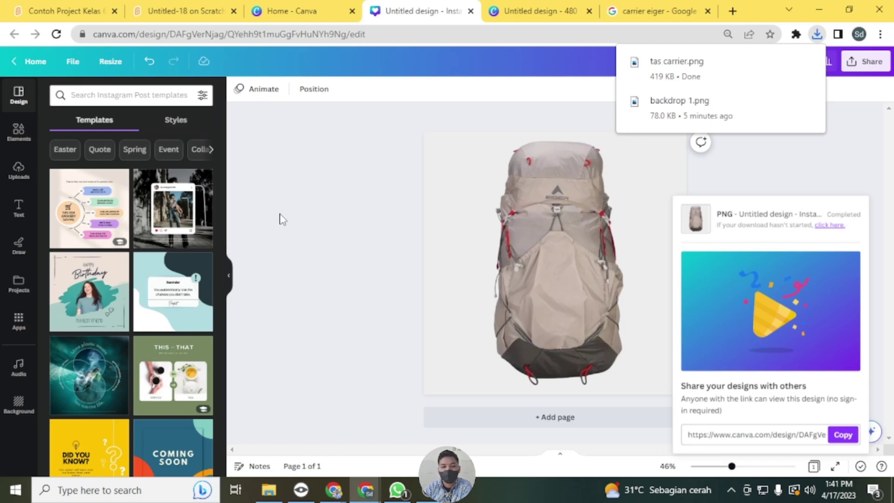
Step: Switch to the Untitled-18 Scratch project and upload the tas carrier image from Pictures as a new sprite
left_click(173, 13)
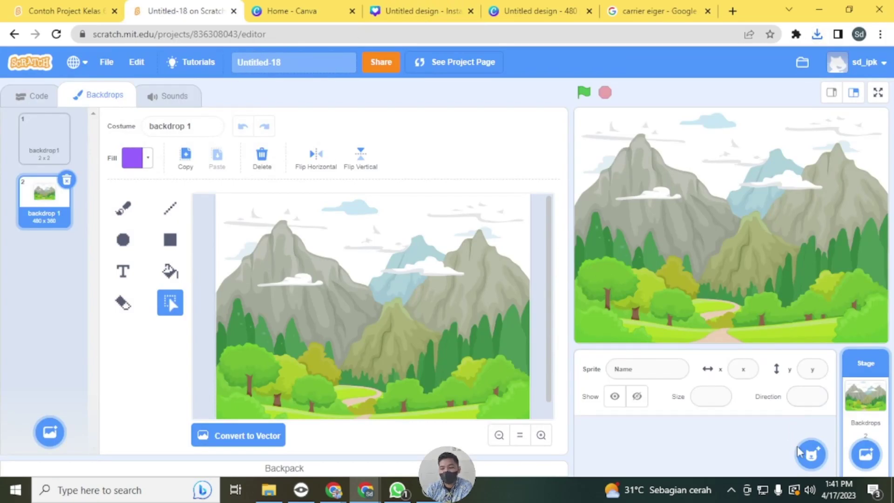
mouse_move(810, 452)
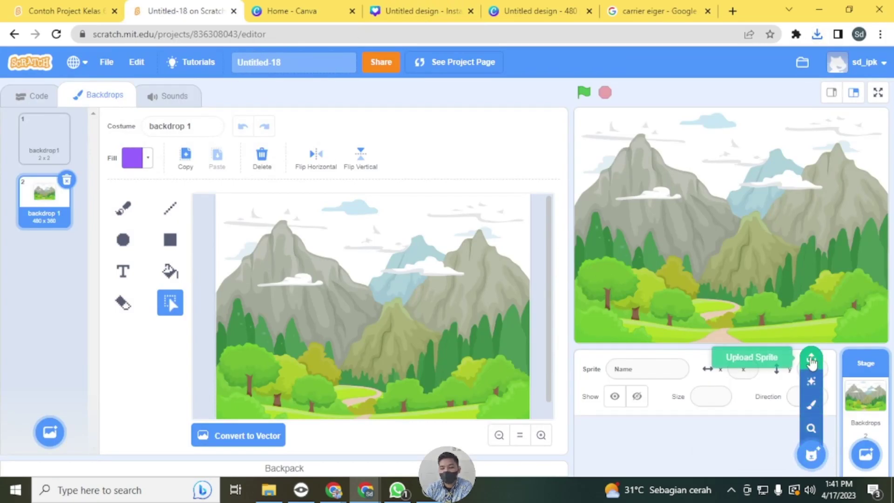
left_click(812, 359)
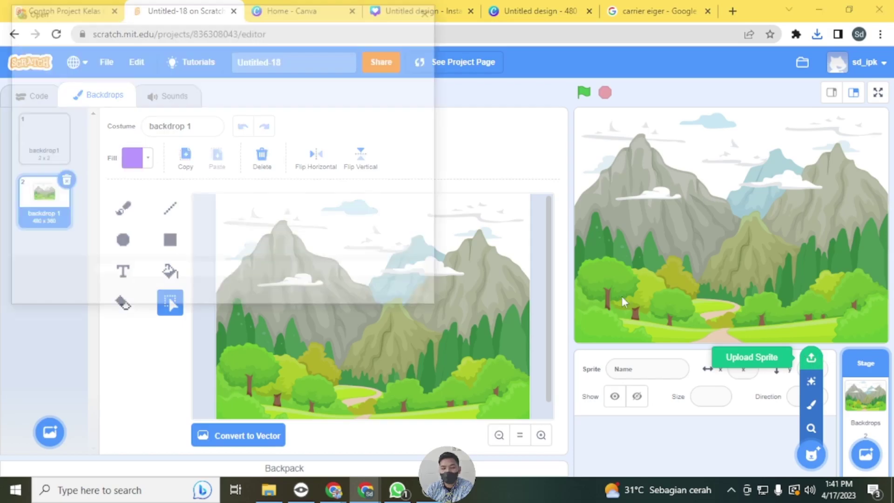
scroll(228, 182, "down", 5)
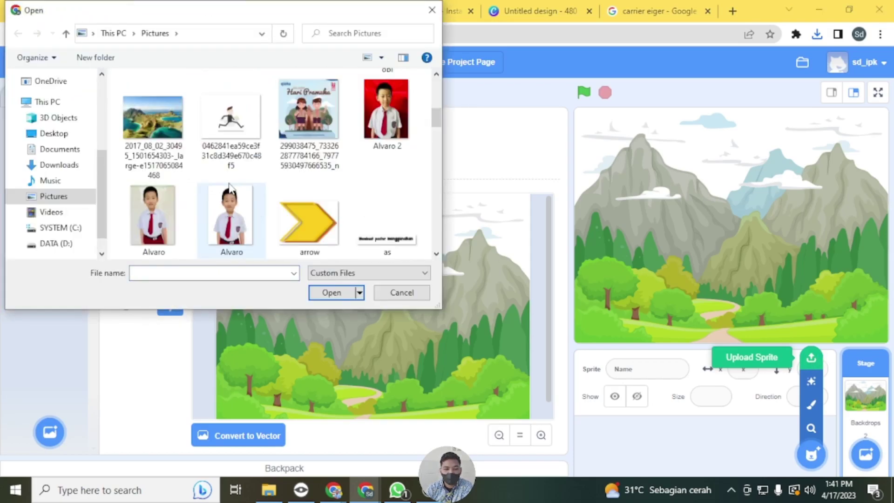
scroll(228, 186, "up", 1)
scroll(229, 187, "down", 8)
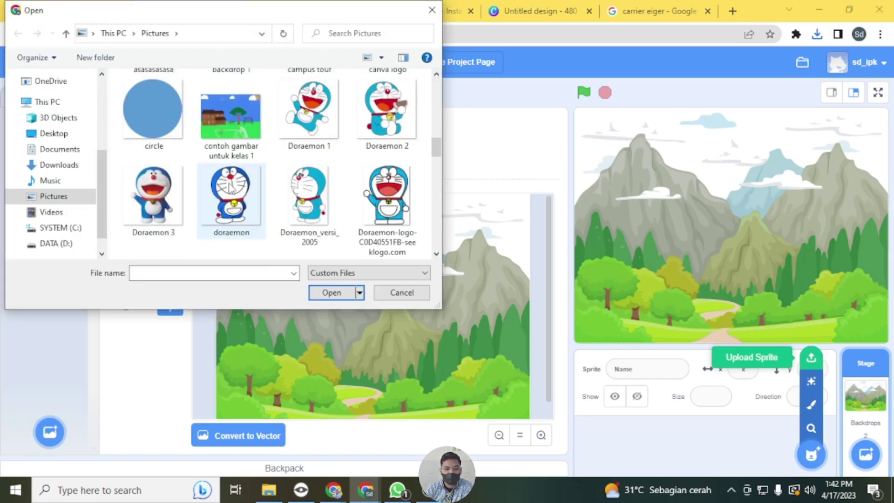
scroll(228, 188, "down", 5)
scroll(228, 189, "up", 1)
scroll(228, 188, "down", 2)
scroll(229, 188, "down", 2)
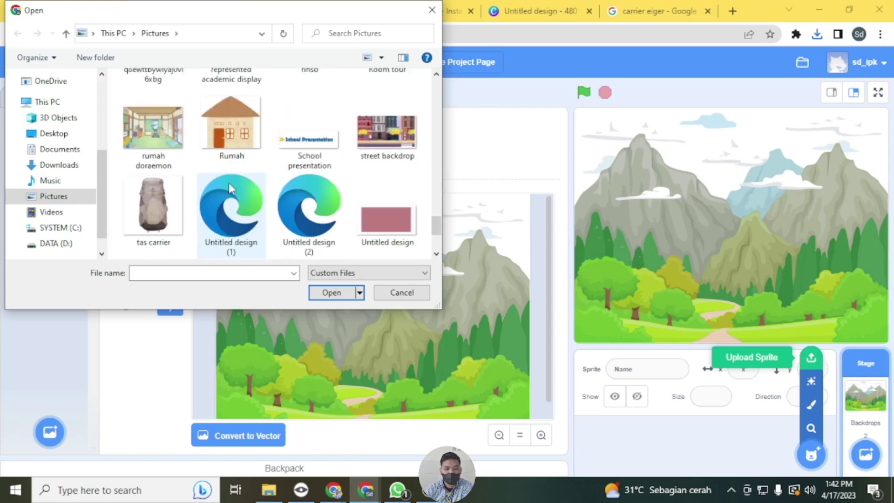
left_click(175, 203)
left_click(326, 292)
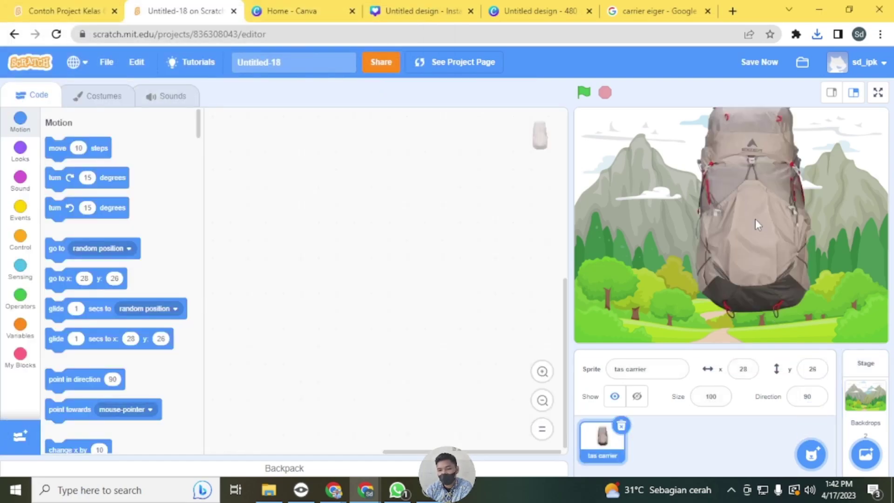
Step: Resize the tas carrier sprite, trying 25 before setting 45, and place it on the stage at about x 3, y -39
left_click_drag(755, 224, 733, 234)
left_click(724, 398)
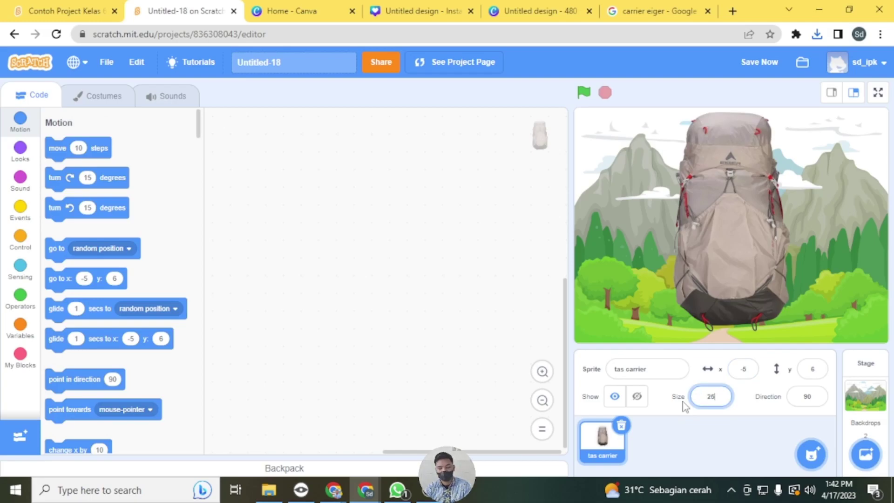
key("Return")
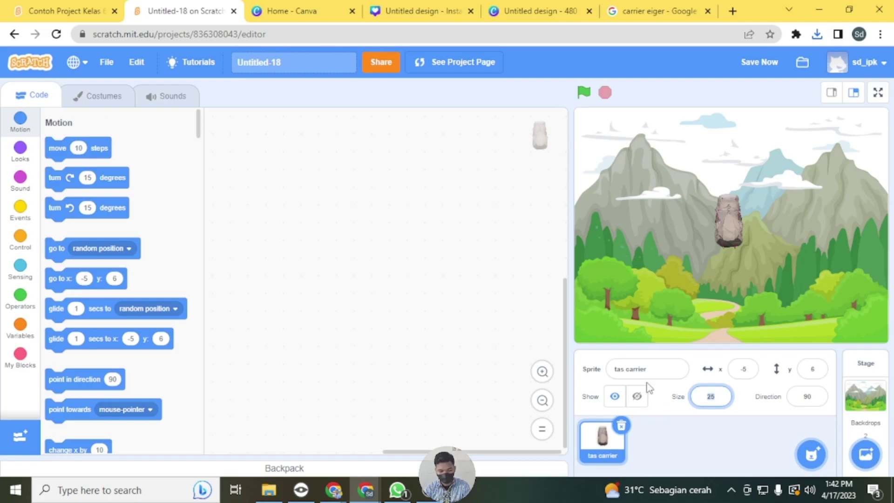
key("Return")
left_click_drag(737, 224, 742, 259)
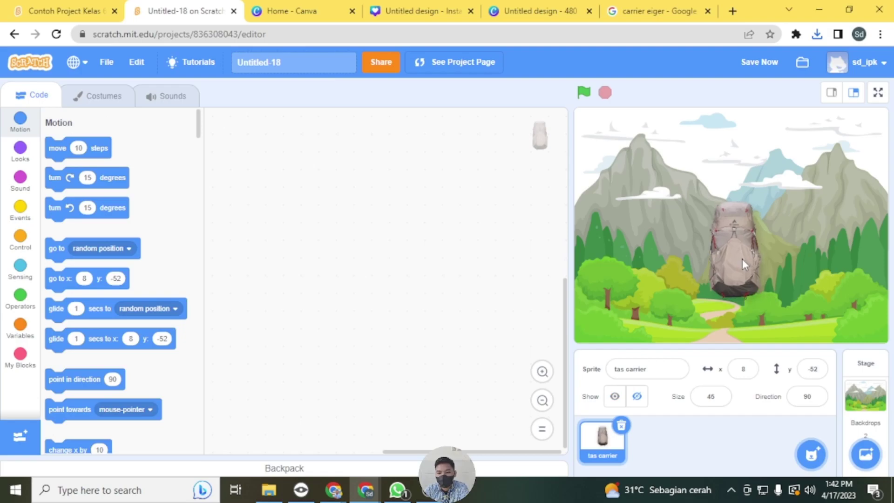
Step: Add the Blue Sky backdrop from the Scratch backdrop library to the stage
mouse_move(867, 457)
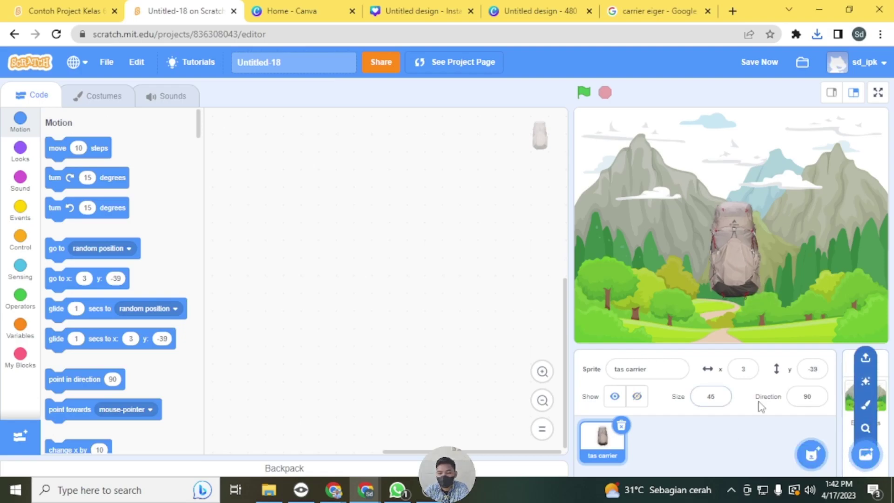
left_click(865, 454)
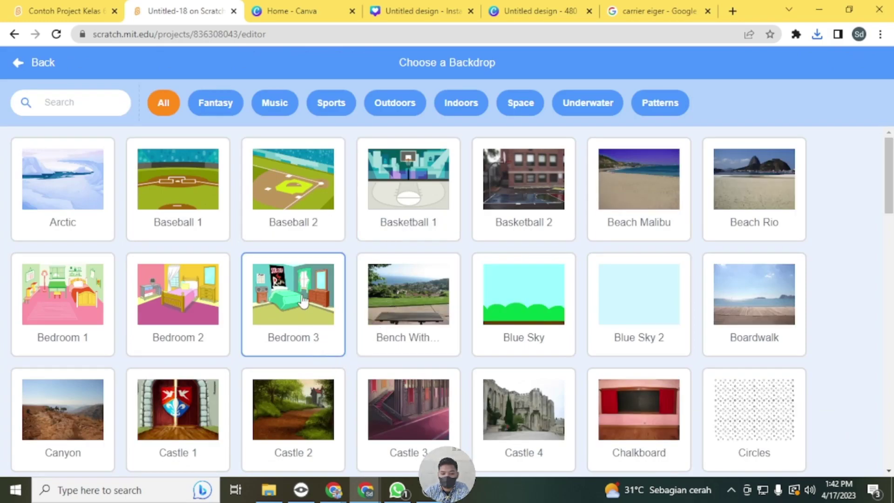
scroll(481, 228, "down", 3)
left_click(518, 241)
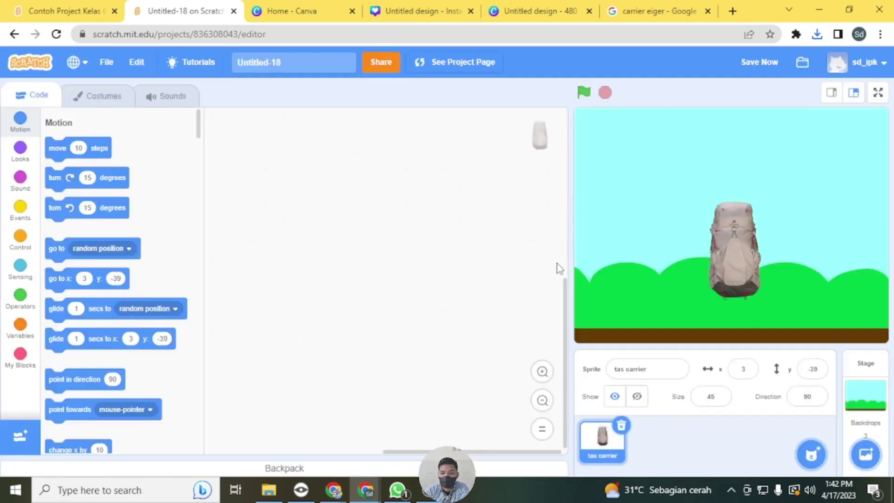
Step: Add the Desert backdrop from the Scratch backdrop library to the stage
left_click(866, 454)
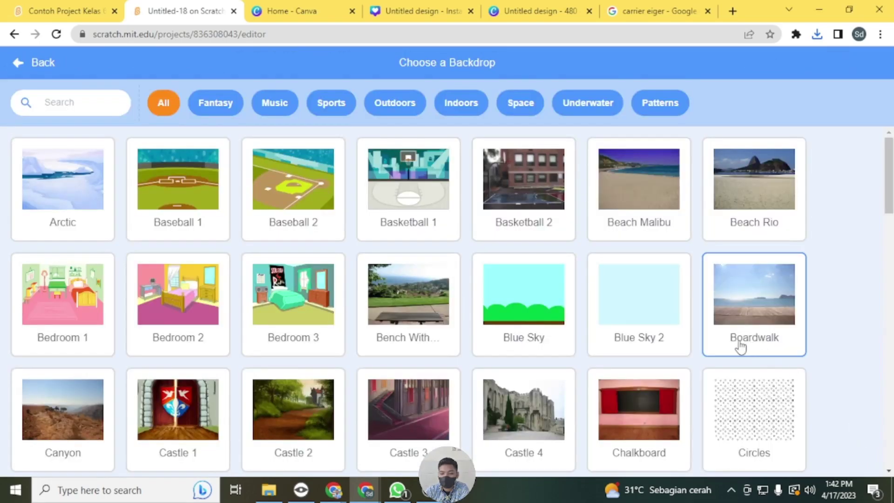
scroll(228, 398, "down", 4)
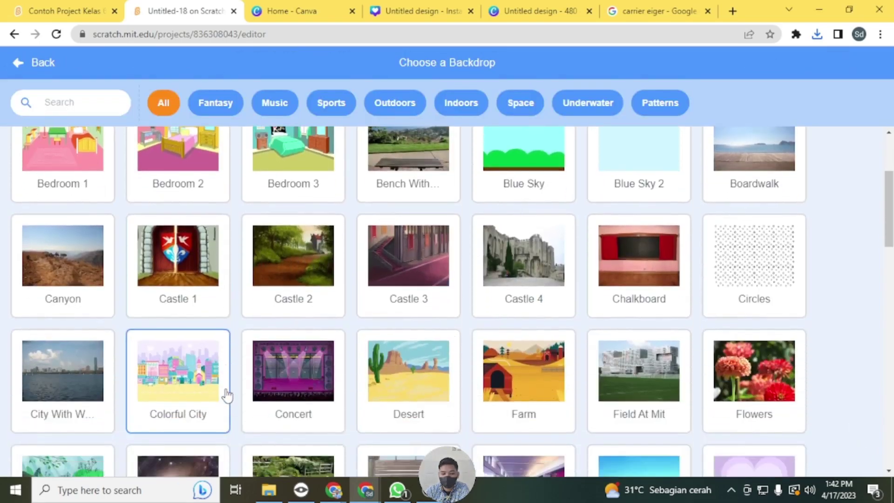
left_click(372, 349)
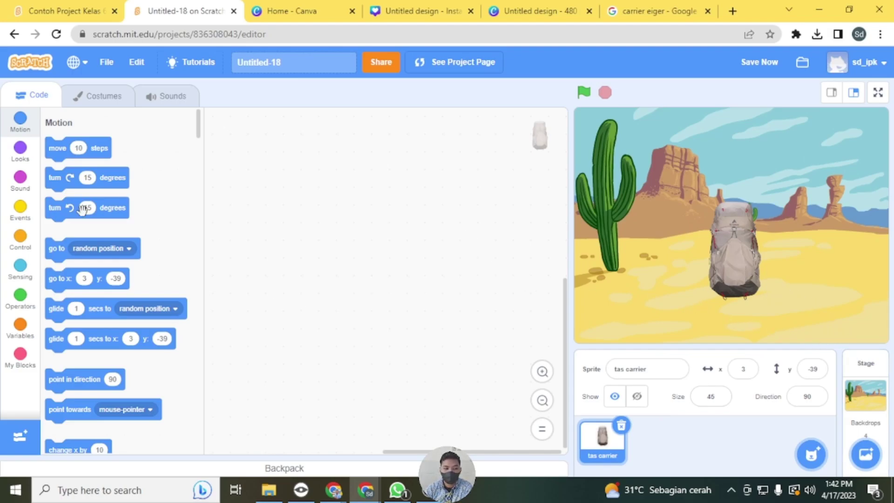
Step: Start the tas carrier sprite's script with a when this sprite clicked block, trying a key pressed block before it
left_click(19, 217)
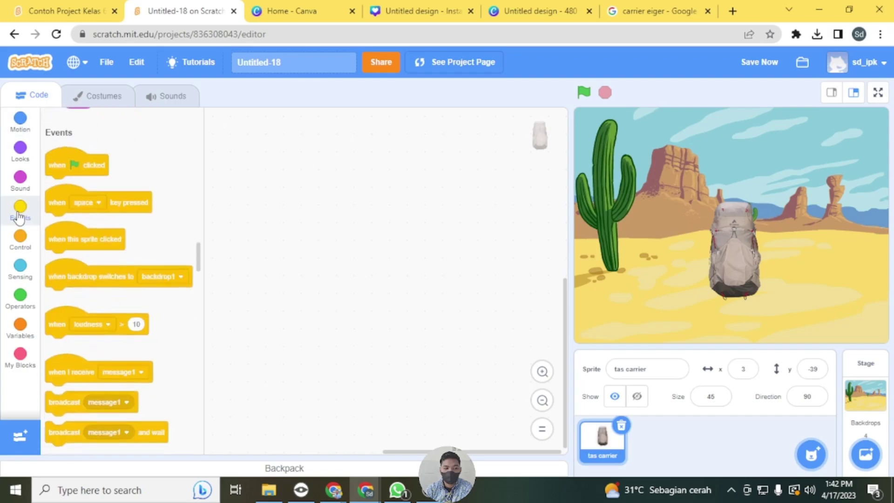
left_click_drag(126, 186, 301, 180)
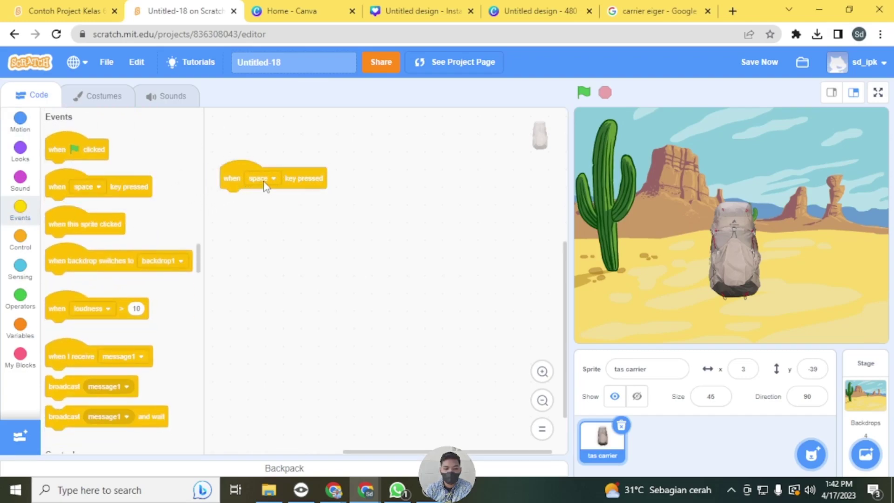
left_click(263, 183)
left_click(399, 202)
left_click_drag(309, 182, 157, 220)
left_click_drag(99, 223, 282, 187)
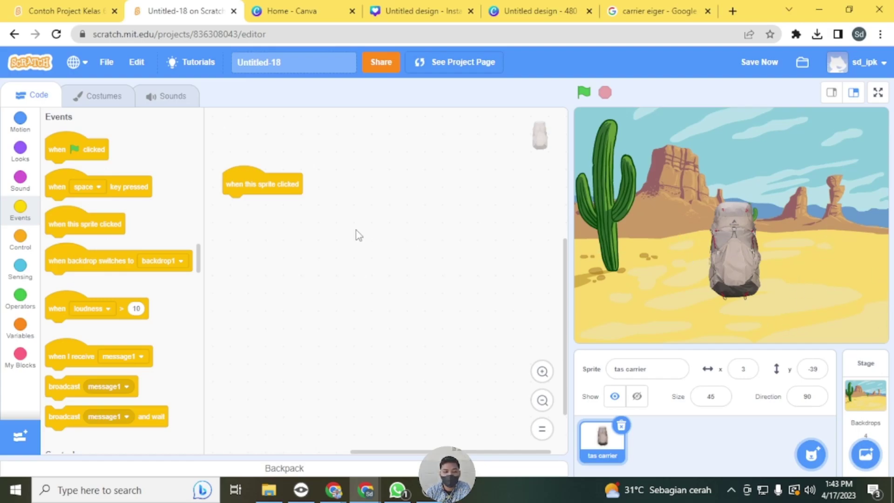
Step: Select the stage and make backdrop 1, the mountain scene, its current backdrop
left_click(21, 150)
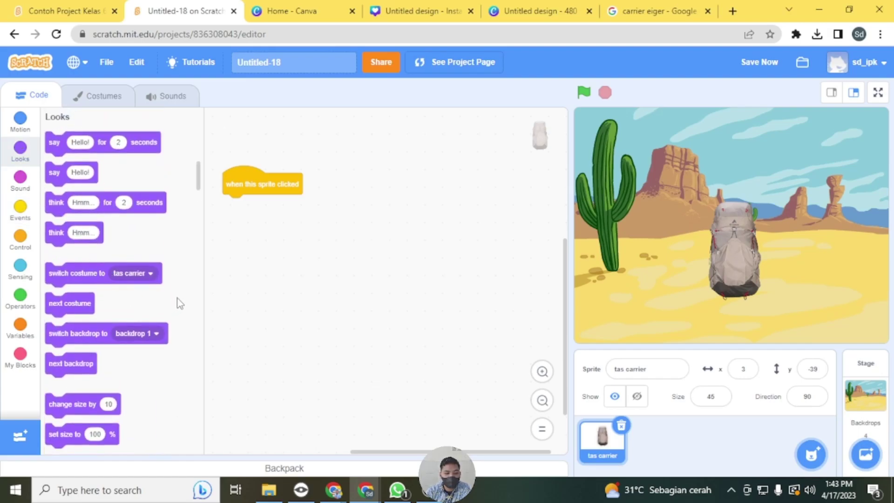
scroll(179, 303, "down", 1)
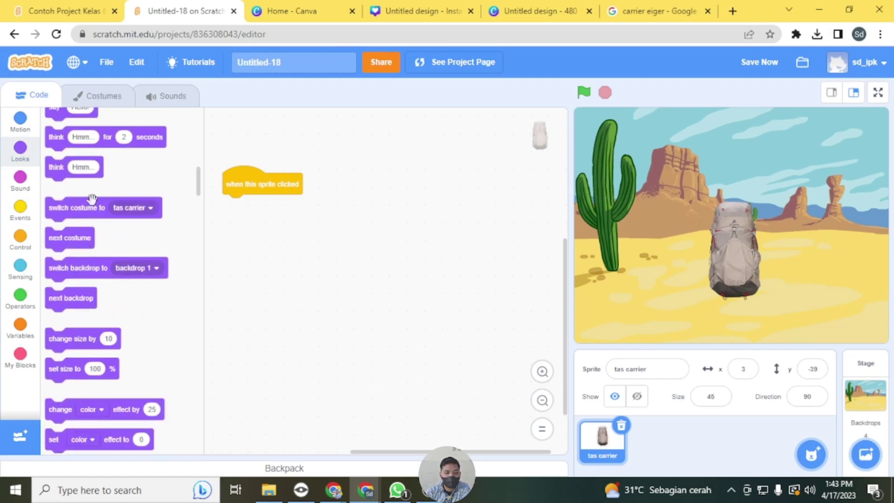
left_click(872, 404)
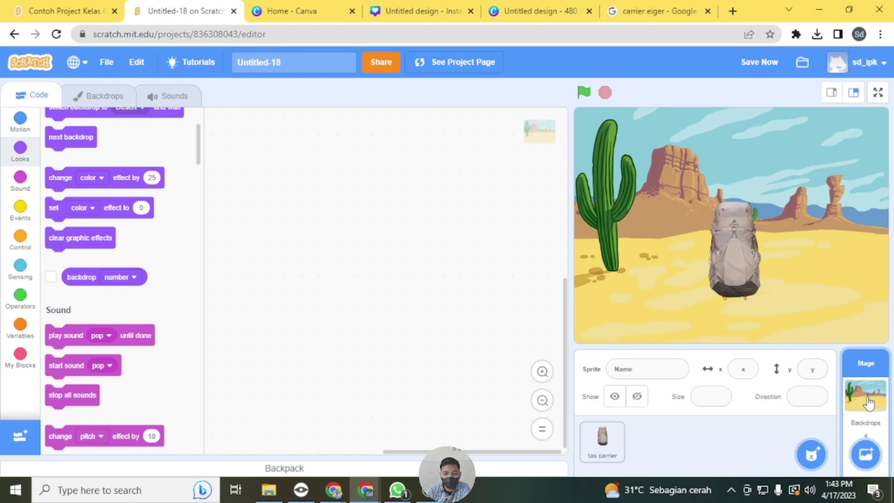
left_click(96, 99)
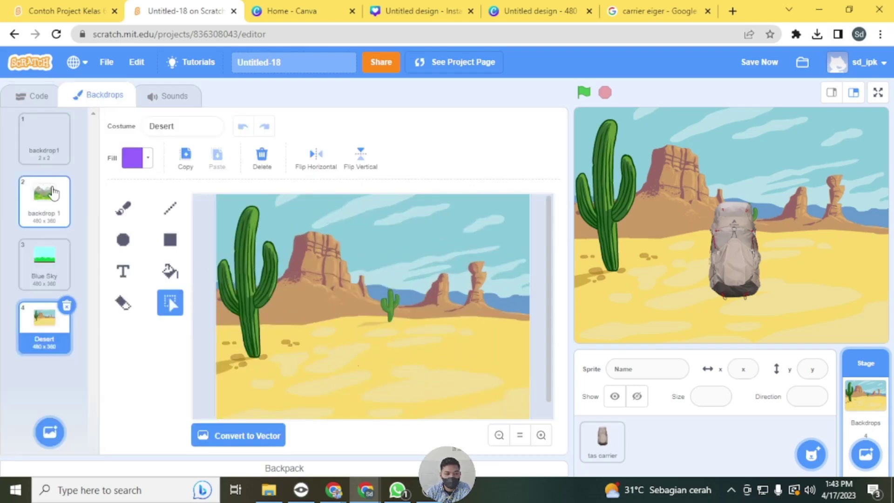
left_click(53, 192)
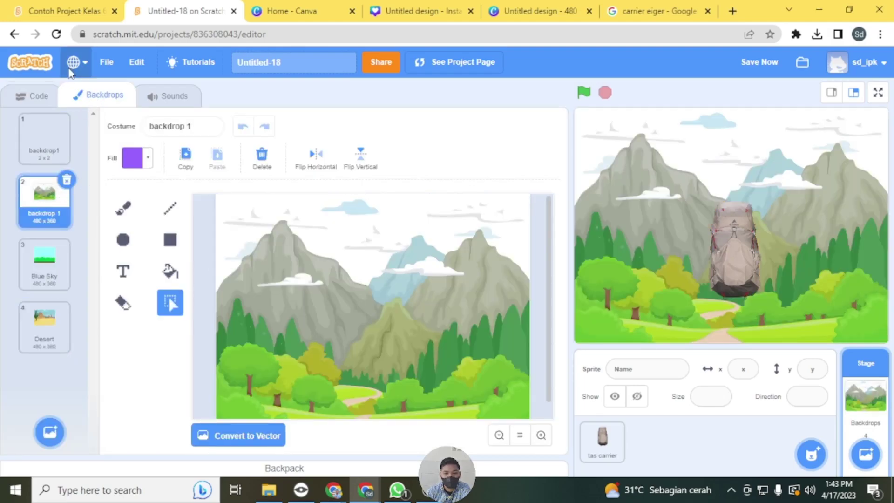
left_click(35, 95)
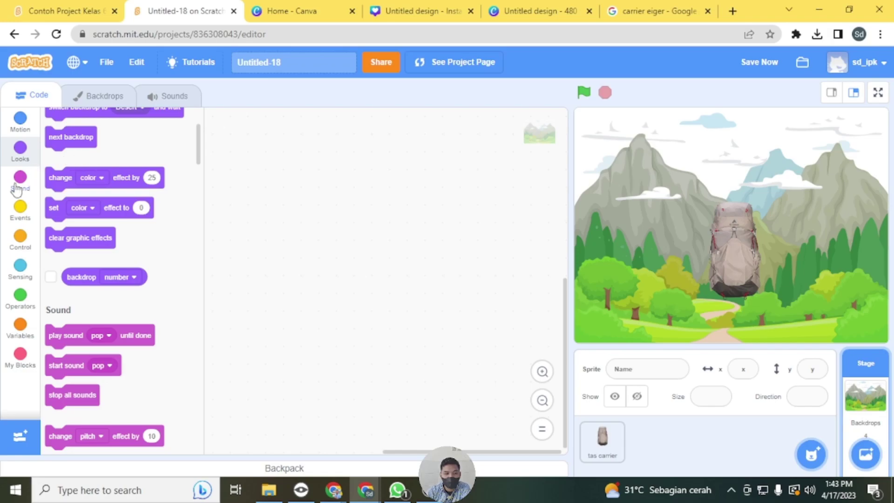
left_click(20, 210)
left_click_drag(53, 150, 229, 155)
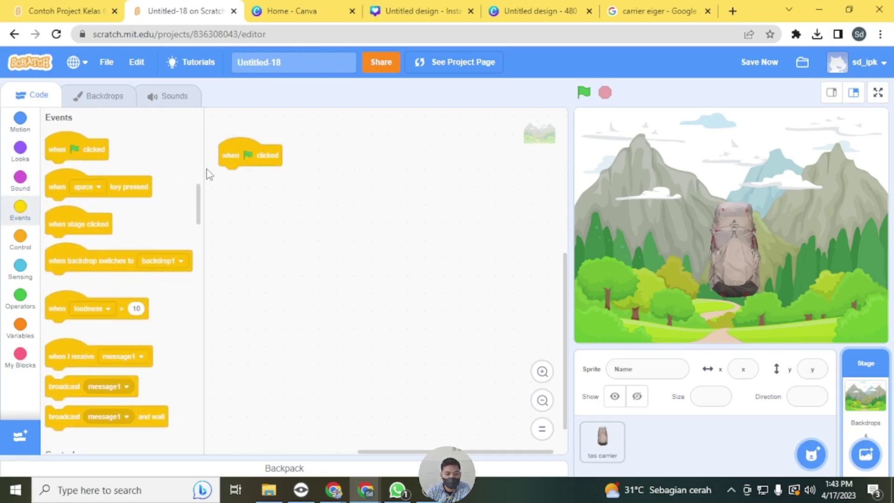
left_click(21, 151)
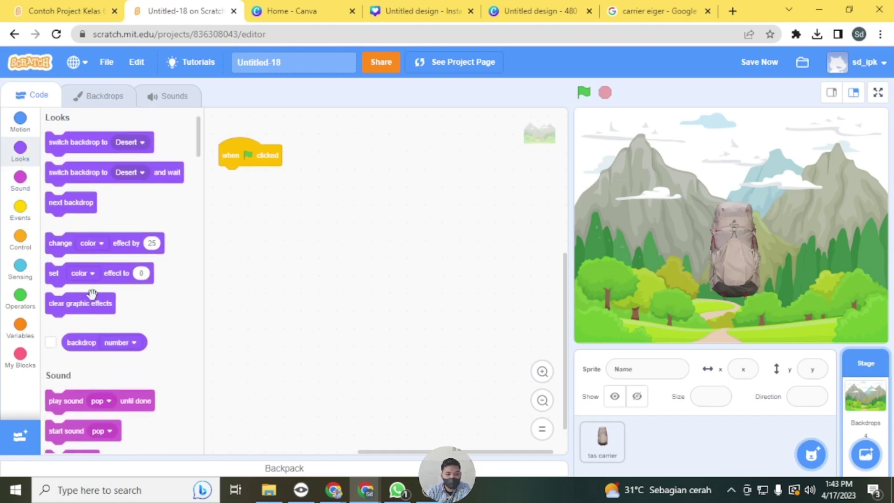
scroll(156, 318, "down", 3)
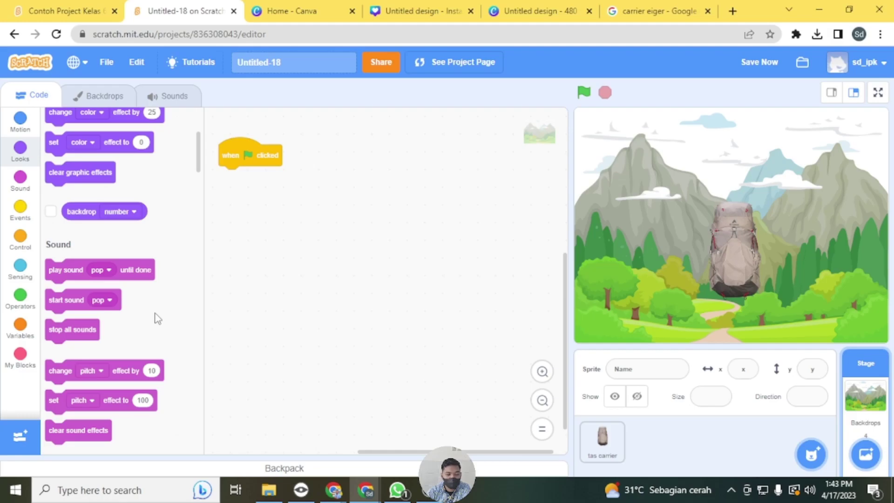
scroll(156, 319, "down", 6)
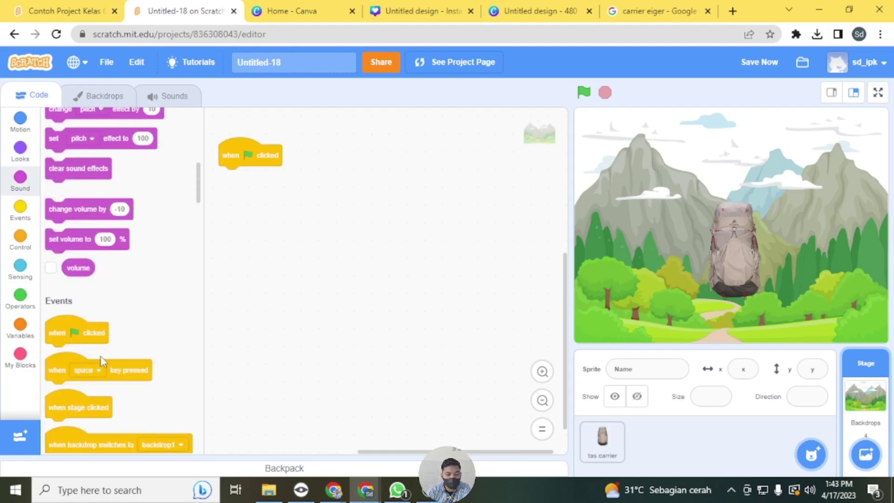
scroll(102, 360, "down", 3)
scroll(101, 353, "up", 4)
scroll(115, 340, "up", 5)
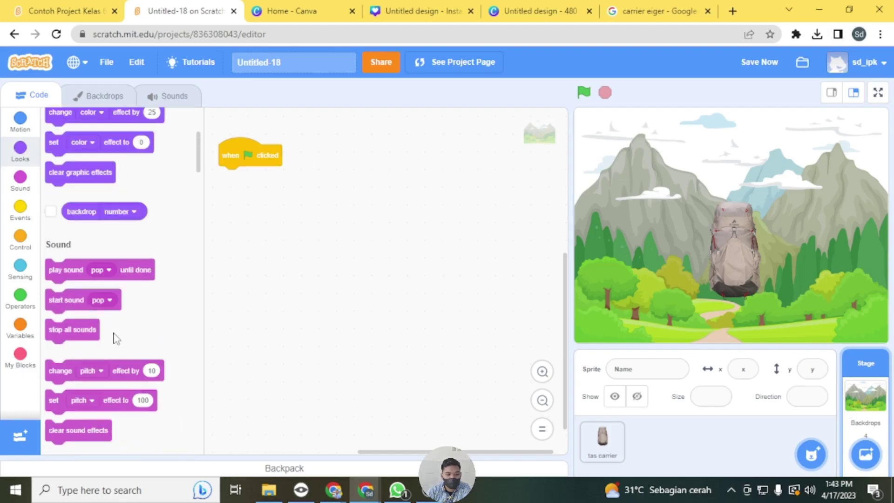
scroll(108, 256, "up", 5)
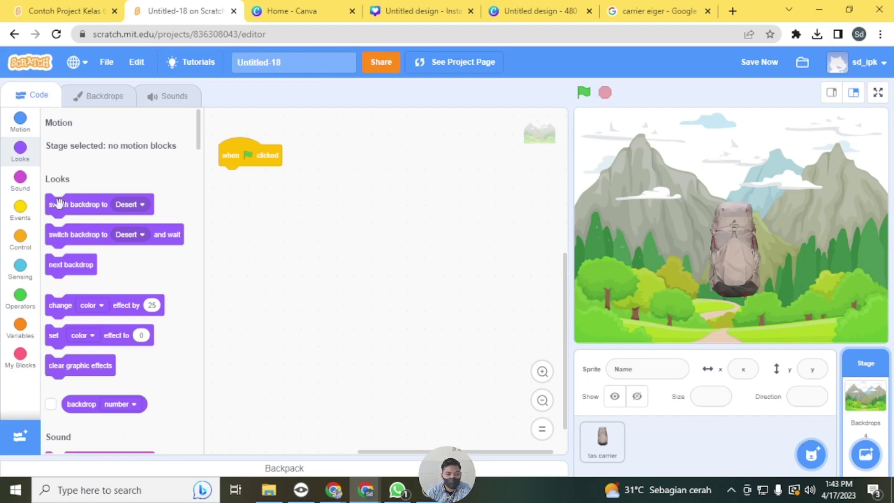
left_click_drag(242, 156, 112, 198)
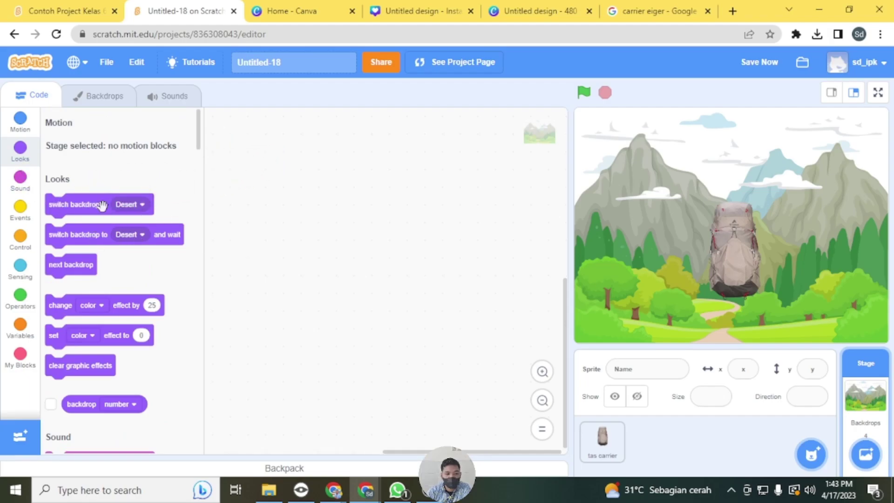
Step: Build a stage script from a when green flag clicked block with a switch backdrop block attached beneath it
left_click(20, 212)
left_click_drag(68, 166, 245, 167)
left_click(20, 156)
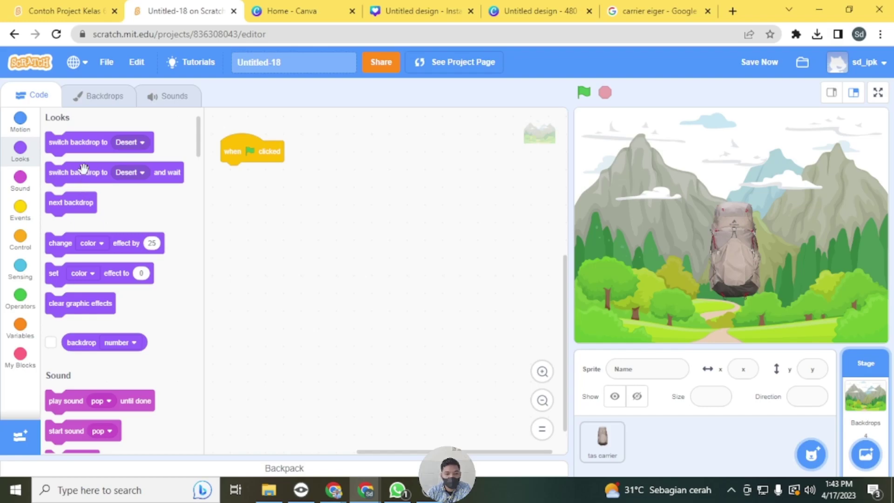
left_click_drag(79, 142, 255, 174)
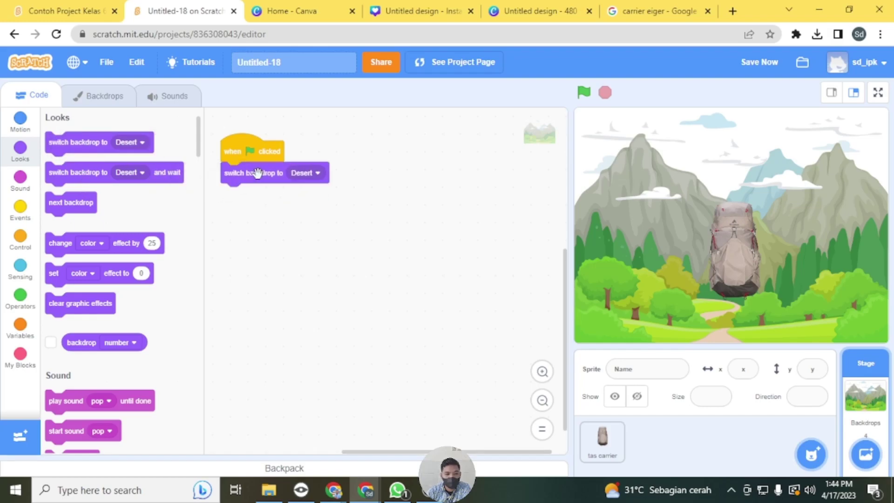
Step: Check the mountain backdrop's name in the backdrop list and set the stage script's switch backdrop block to backdrop 1
left_click(298, 174)
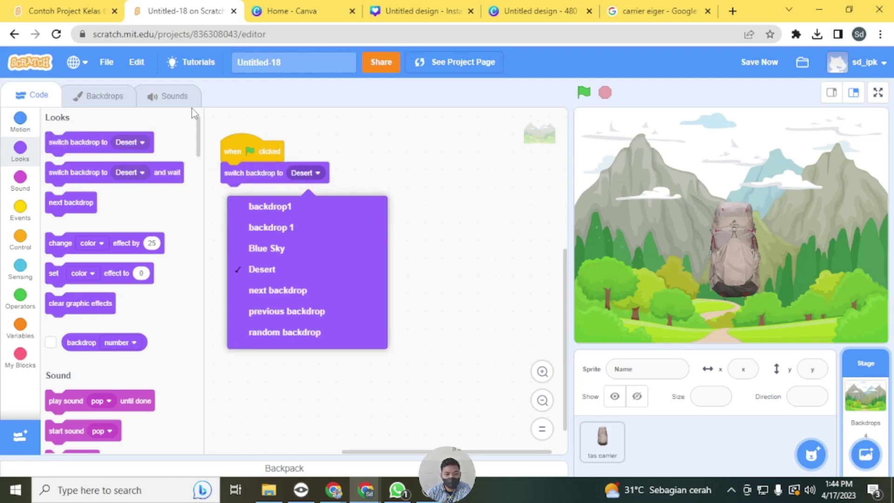
left_click(88, 96)
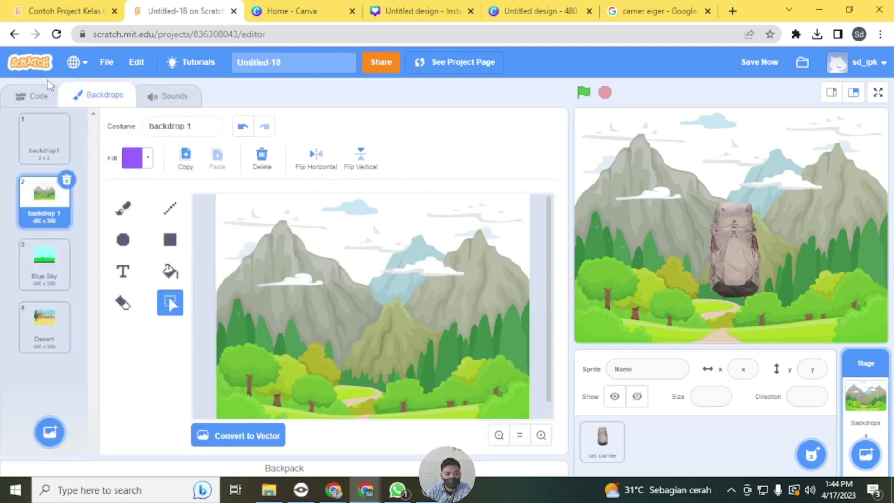
left_click(28, 97)
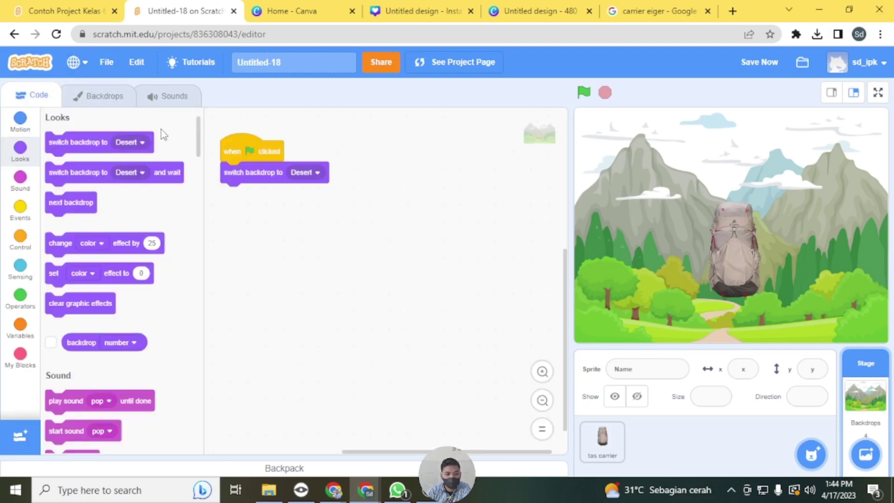
left_click(303, 174)
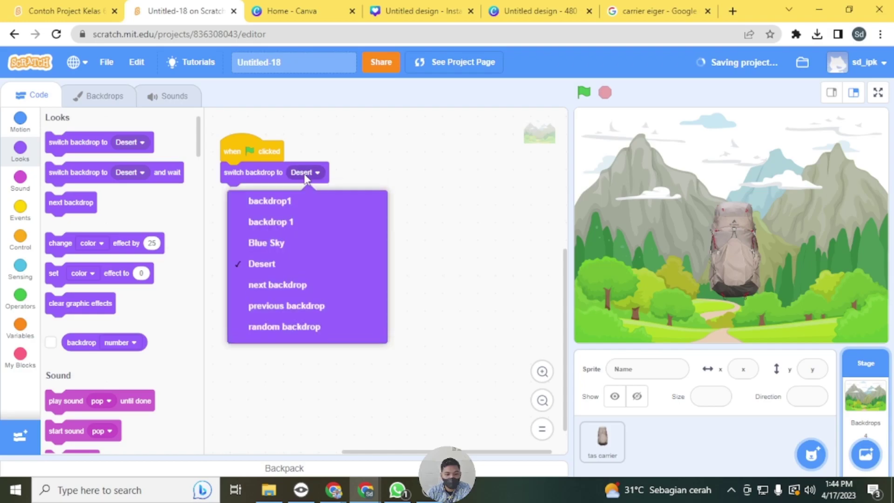
left_click(285, 225)
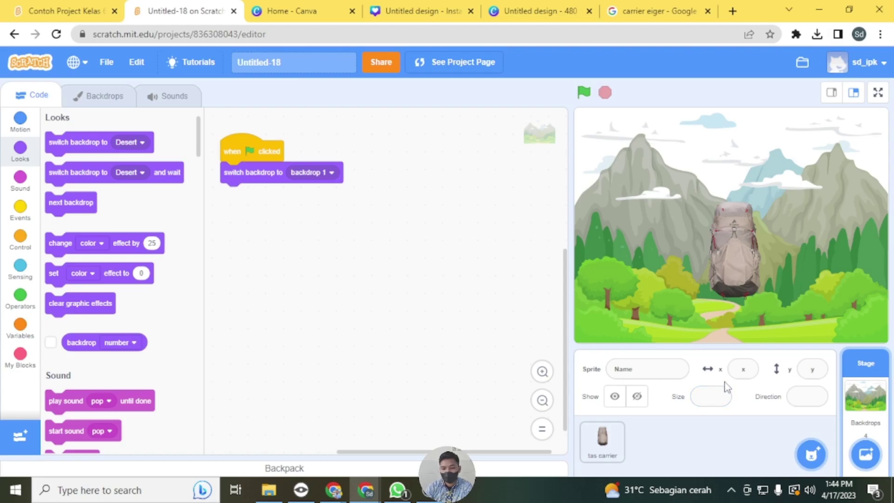
Step: Attach a switch backdrop block to the tas carrier's sprite-clicked script, trying Blue Sky before setting it to Desert
left_click(603, 438)
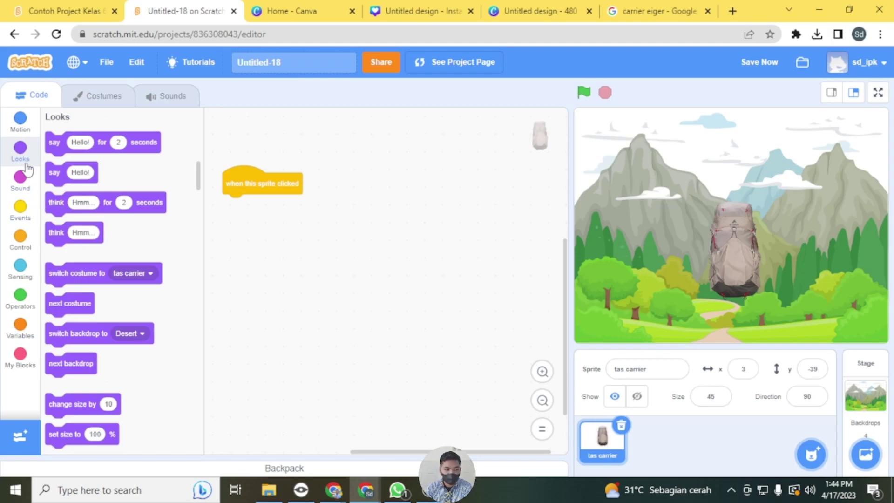
left_click_drag(78, 328, 263, 218)
left_click(301, 206)
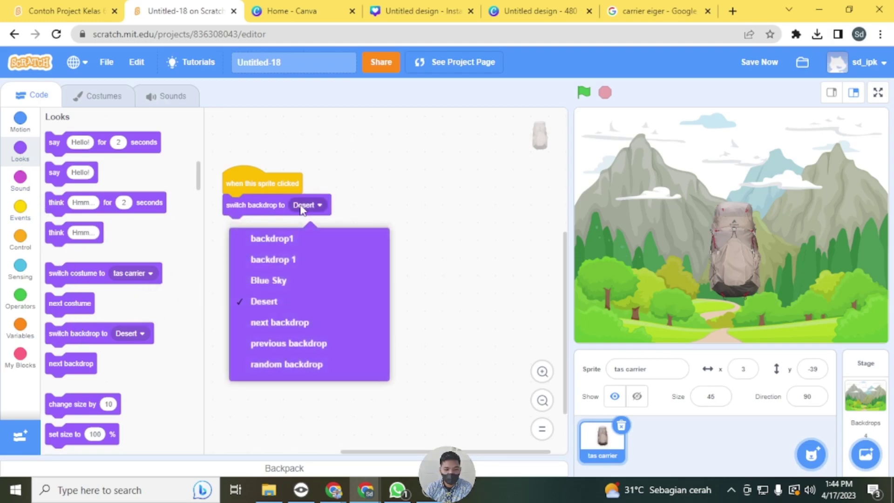
left_click(279, 281)
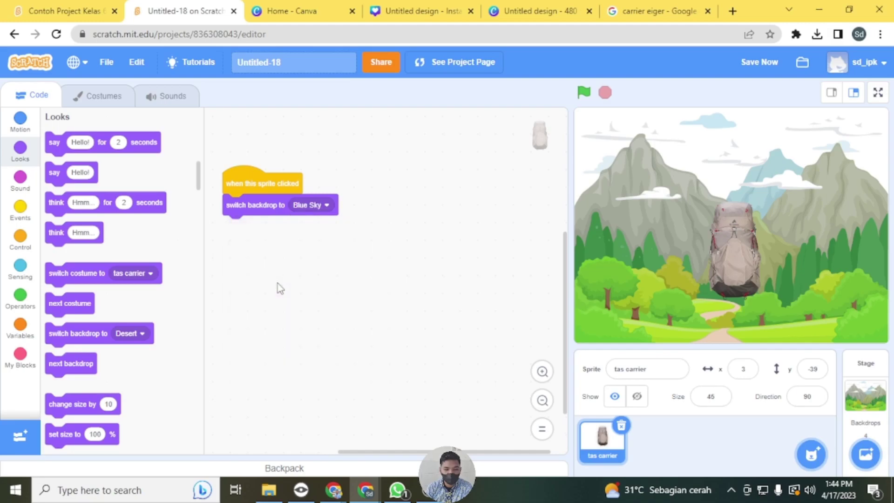
left_click(308, 210)
left_click(311, 210)
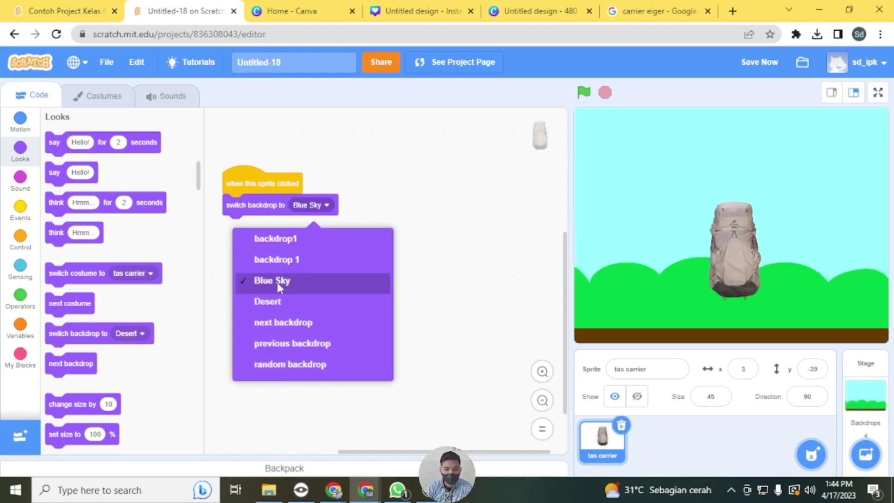
left_click(270, 300)
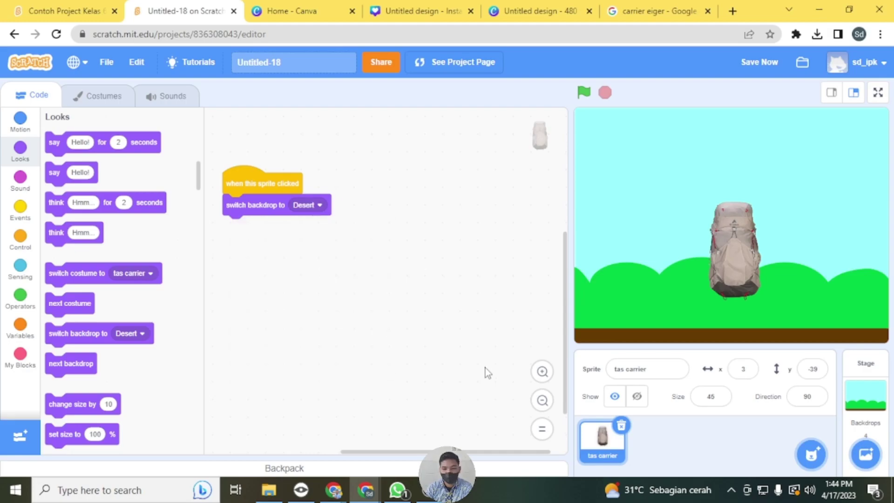
Step: Test the backdrop switching by triggering the tas carrier sprite, running the green flag script and triggering the sprite again
left_click(730, 259)
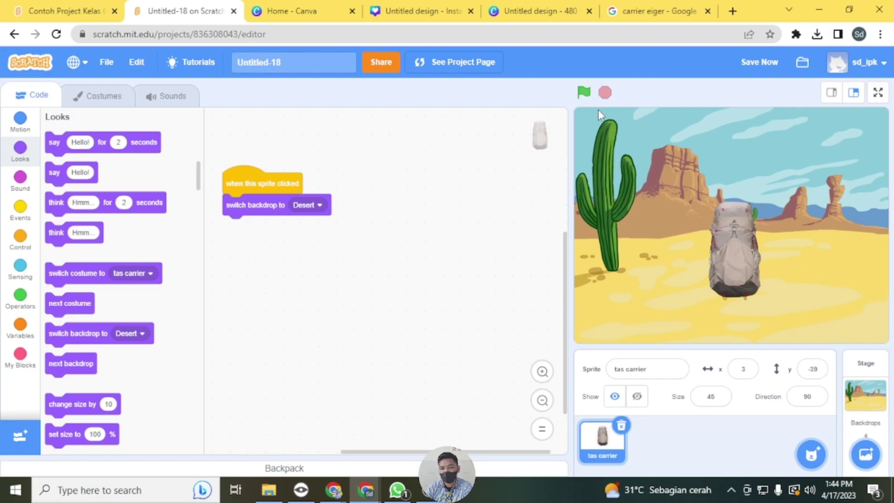
left_click(583, 93)
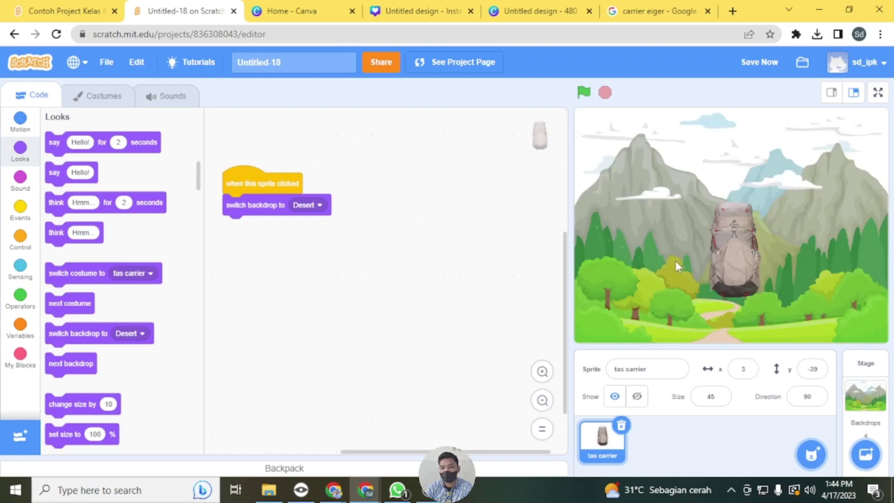
left_click(728, 247)
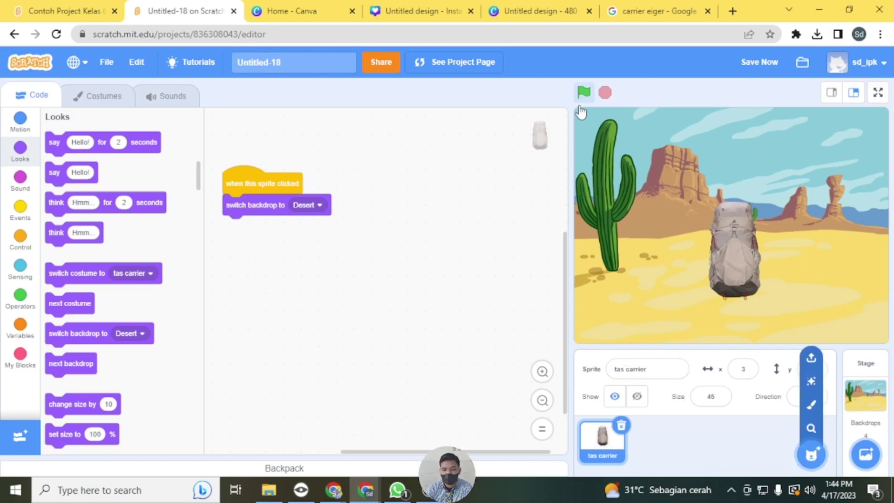
Step: Add the Arrow1 sprite from the library in its arrow1-b costume and place it on the stage at about x -201, y 150
left_click(811, 453)
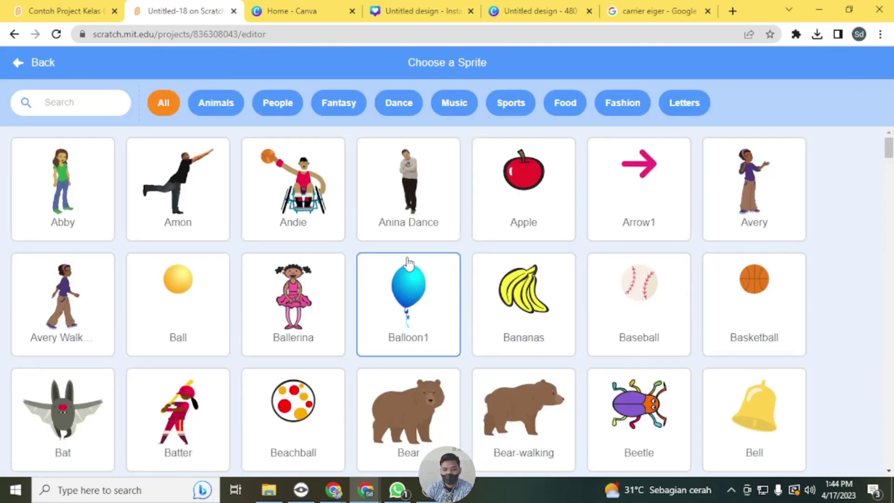
left_click(652, 201)
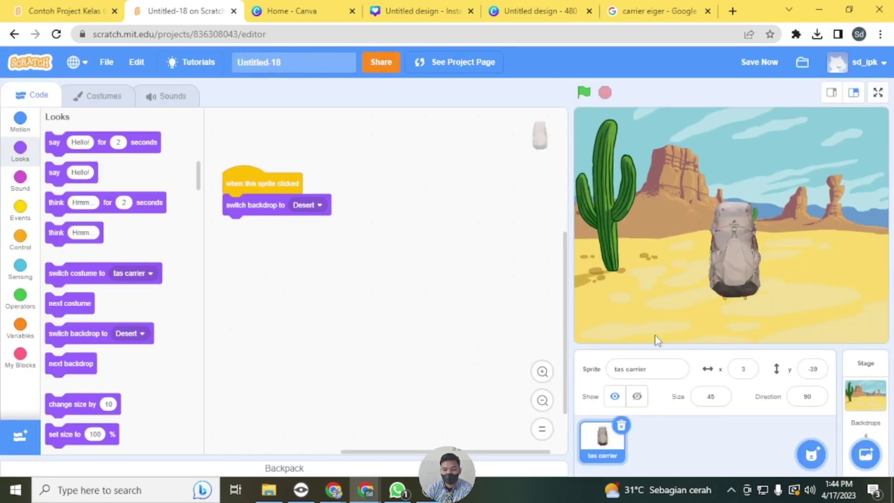
left_click(103, 97)
left_click(55, 204)
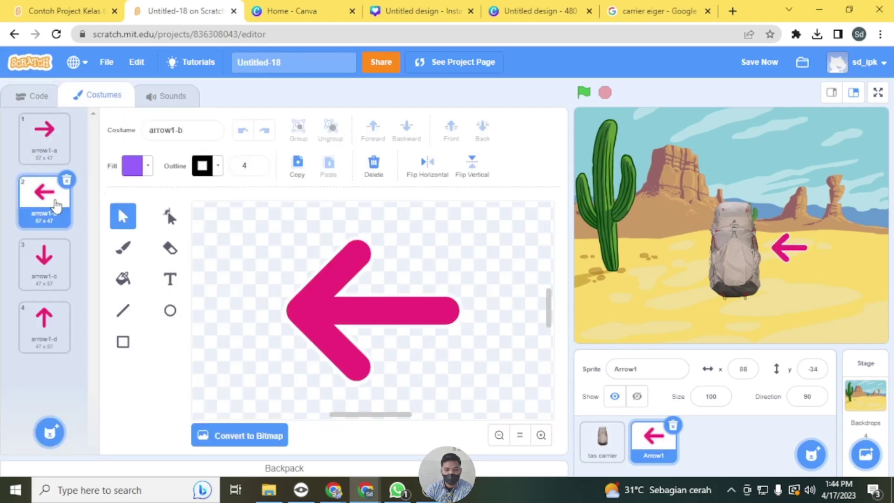
left_click_drag(779, 253, 589, 133)
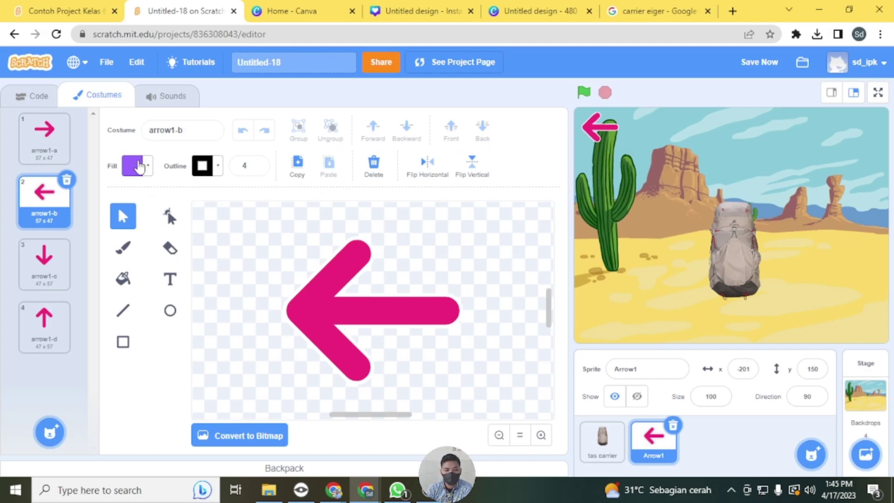
Step: Recolour the arrow1-b costume's fill to dark red, with color 0 and brightness 71
left_click(343, 313)
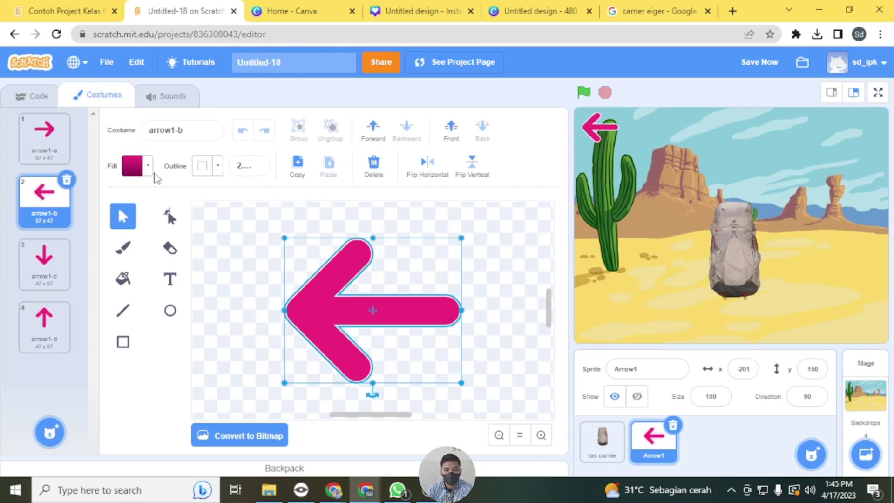
left_click(147, 167)
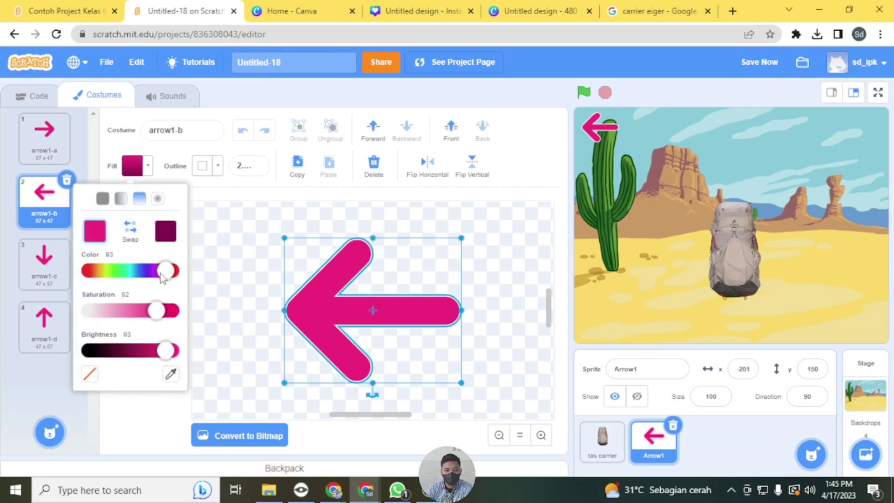
left_click_drag(163, 273, 86, 280)
left_click_drag(164, 352, 146, 354)
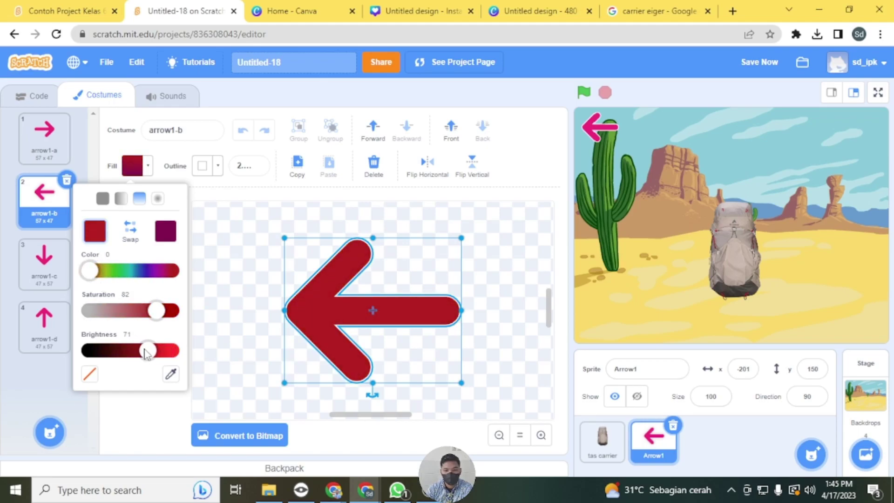
left_click(221, 224)
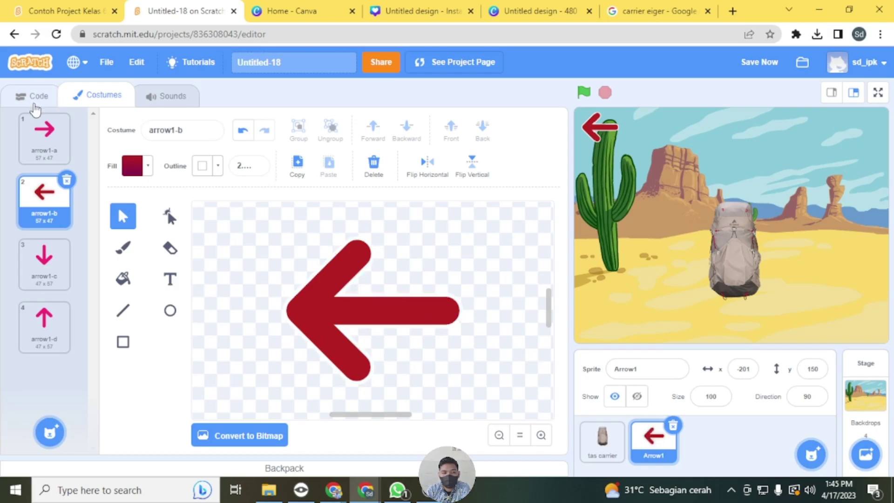
Step: Give Arrow1 a sprite-clicked script that switches the backdrop to backdrop 1
left_click(32, 96)
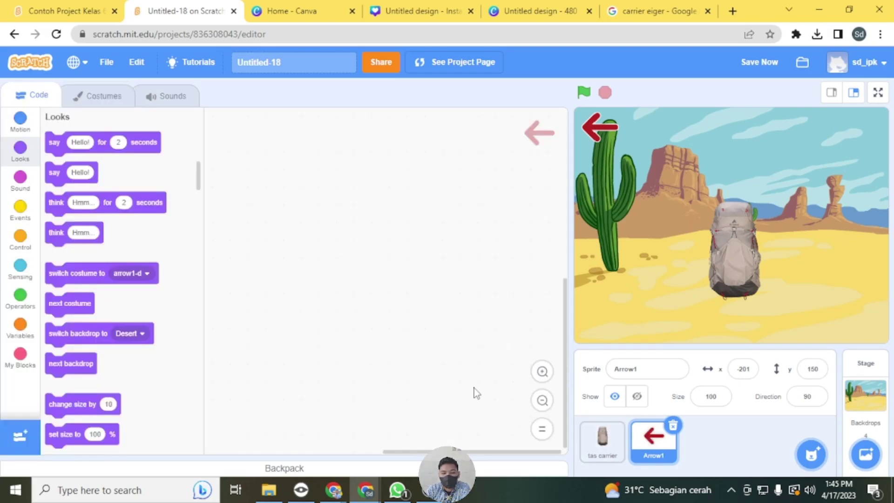
left_click(20, 209)
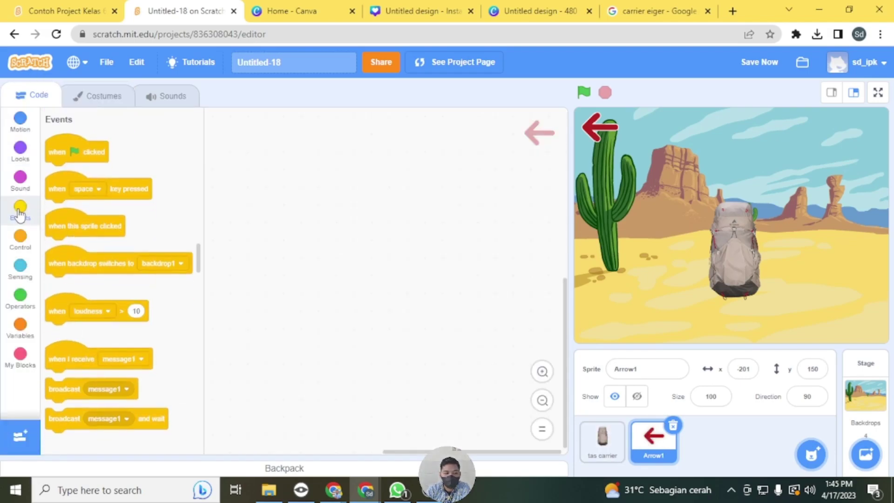
left_click_drag(85, 224, 272, 187)
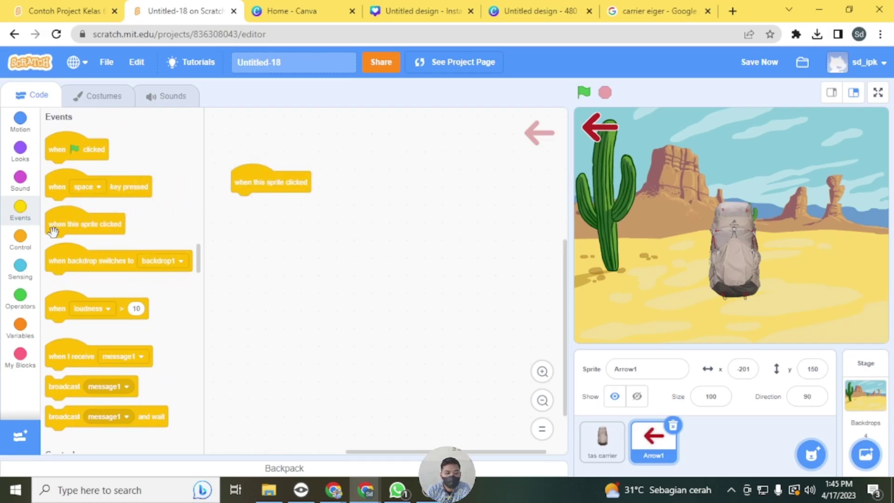
left_click(20, 151)
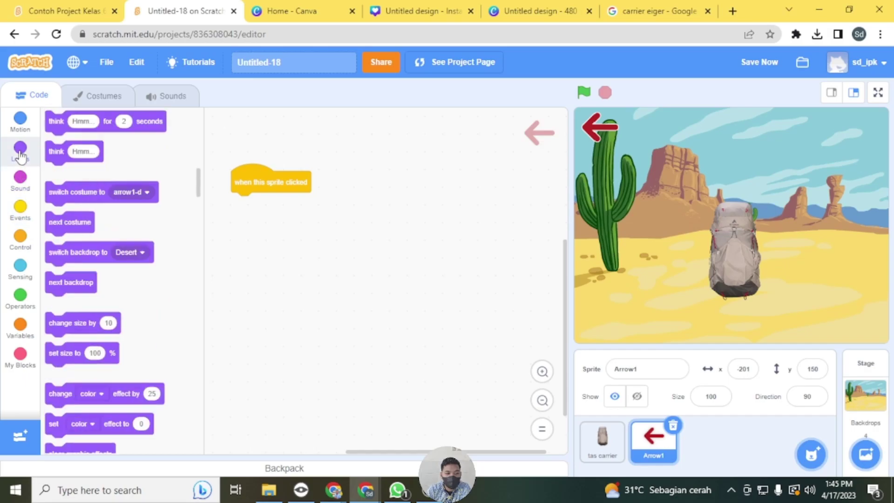
scroll(170, 296, "down", 3)
left_click_drag(63, 269, 251, 209)
left_click(316, 203)
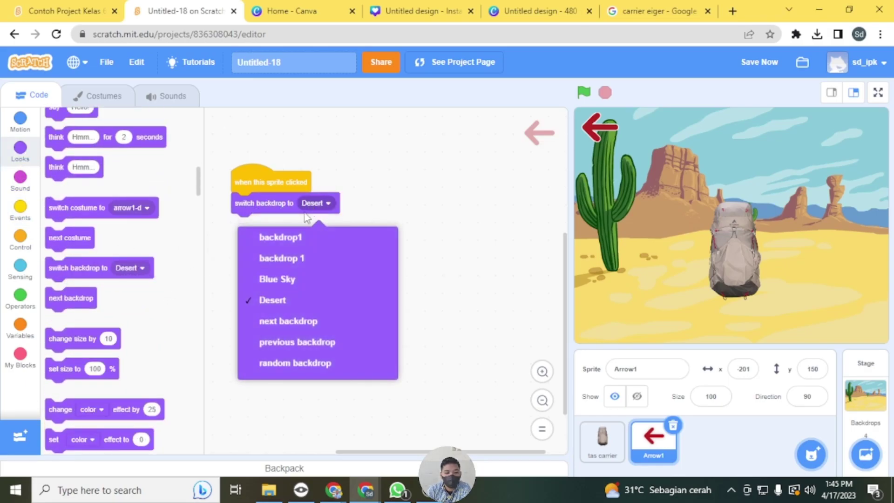
left_click(293, 258)
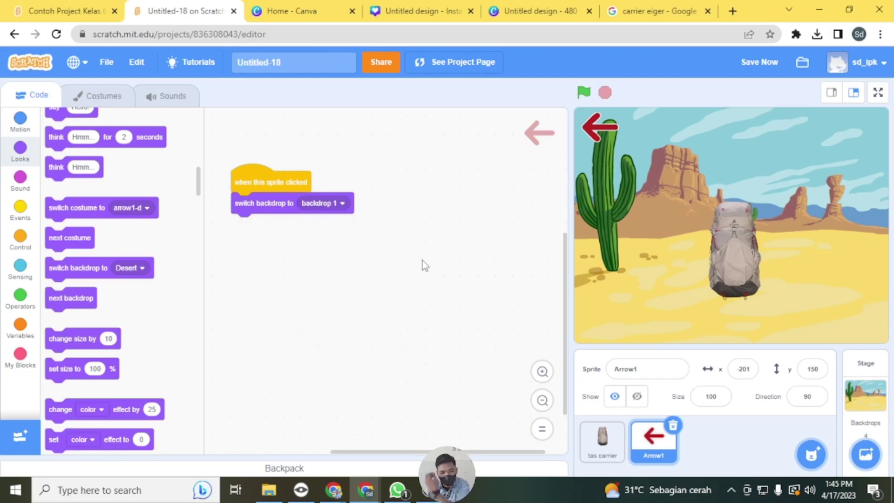
Step: Test switching between the mountain and desert backdrops by alternately triggering the Arrow1 and tas carrier sprites on the stage
left_click(592, 135)
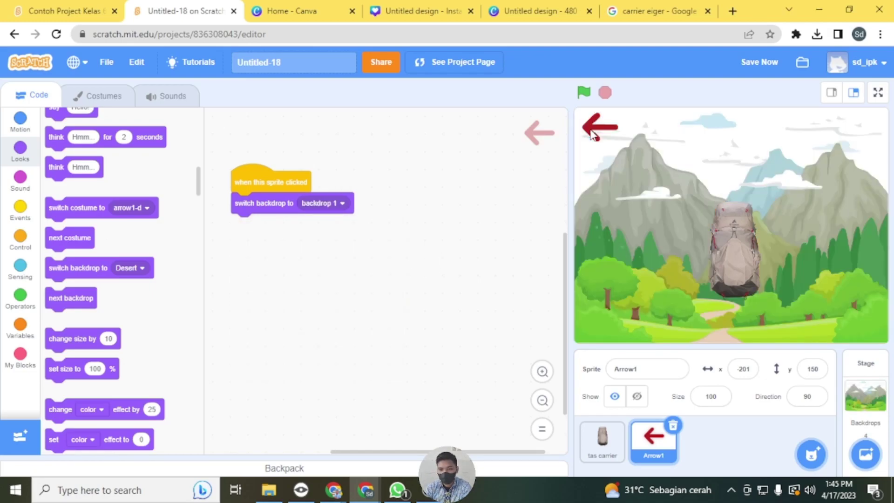
left_click(741, 261)
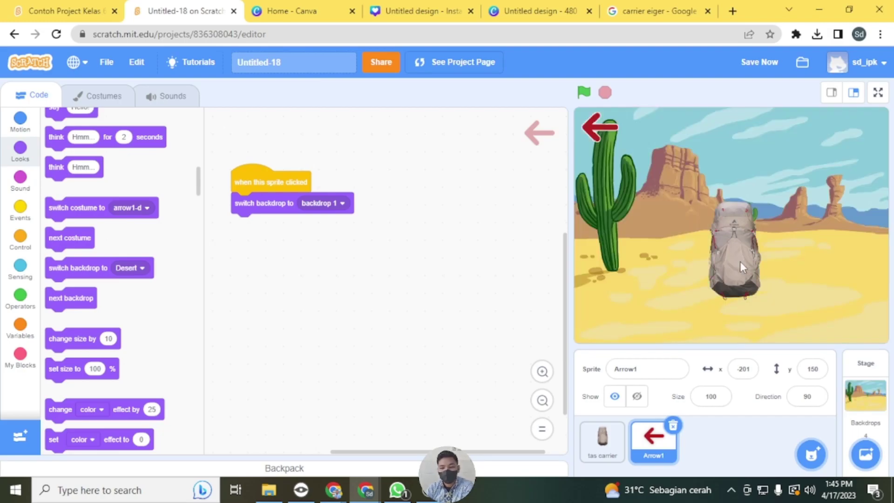
left_click(590, 122)
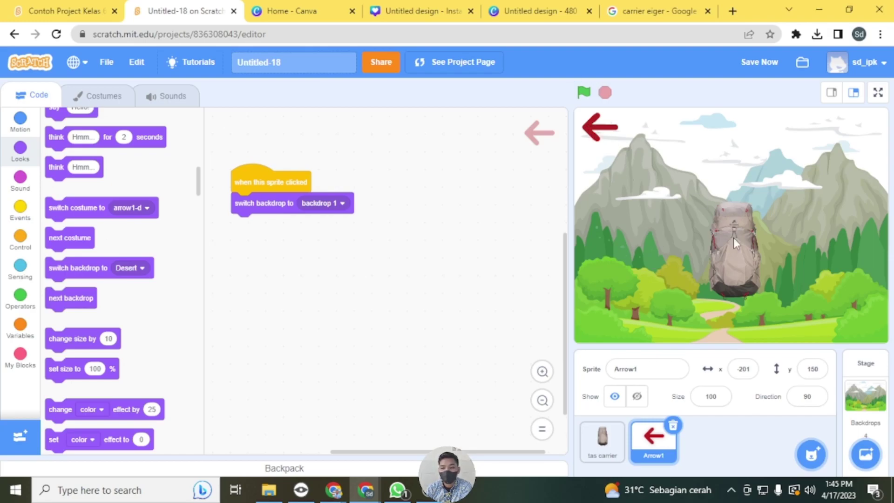
left_click(734, 259)
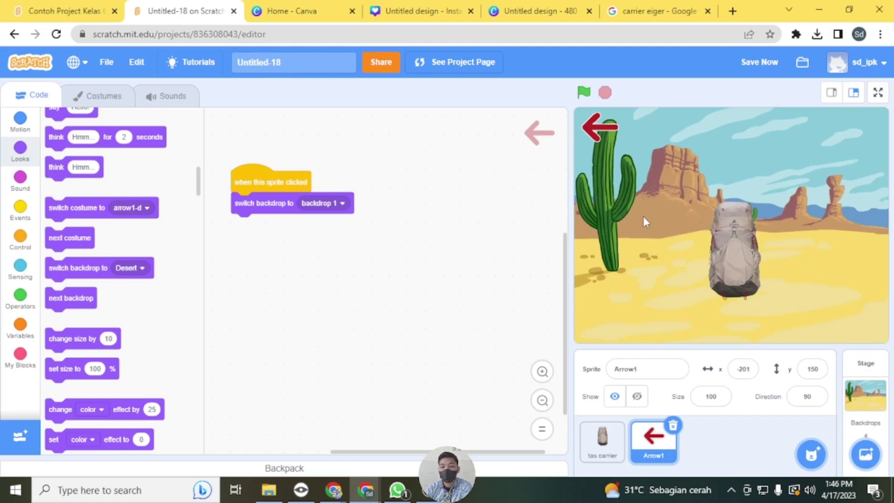
left_click(590, 133)
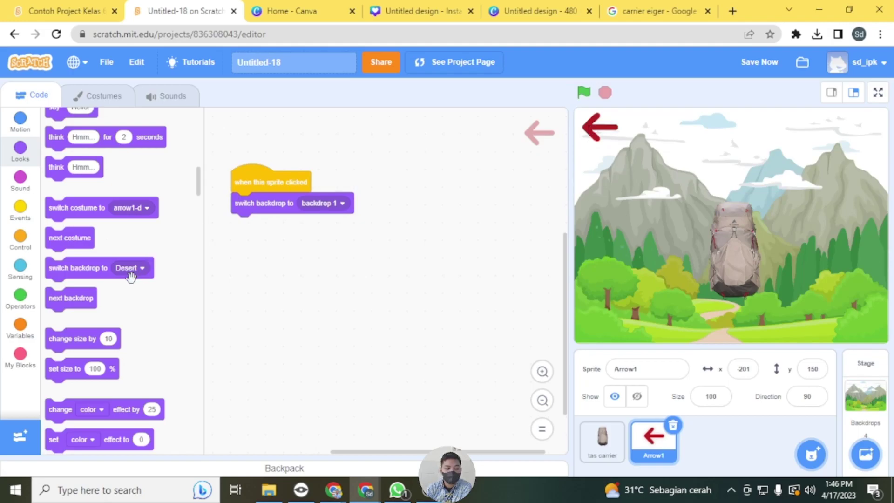
Step: Add a when backdrop switches to event block to Arrow1's code and set it to backdrop 1
left_click(23, 216)
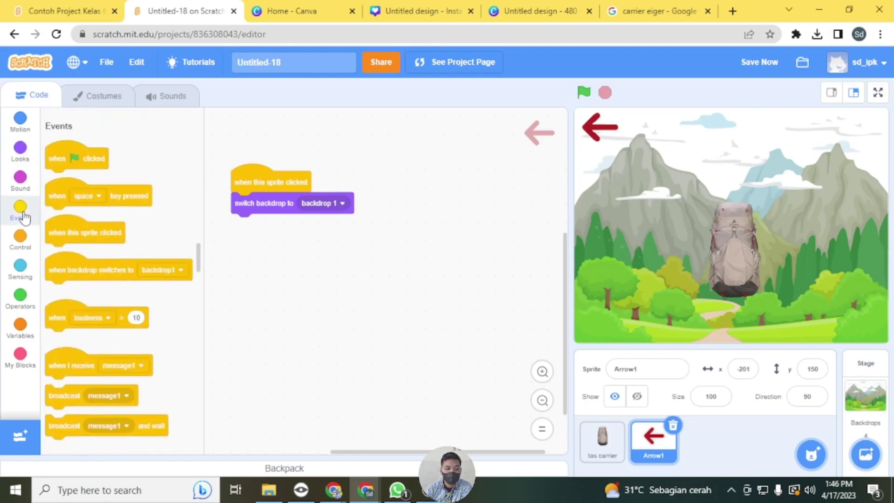
left_click_drag(66, 260, 394, 182)
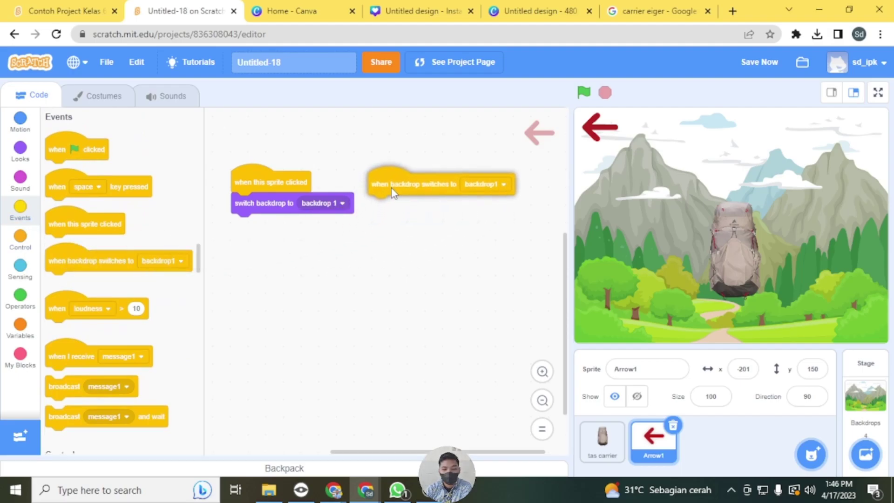
left_click(481, 185)
left_click(468, 236)
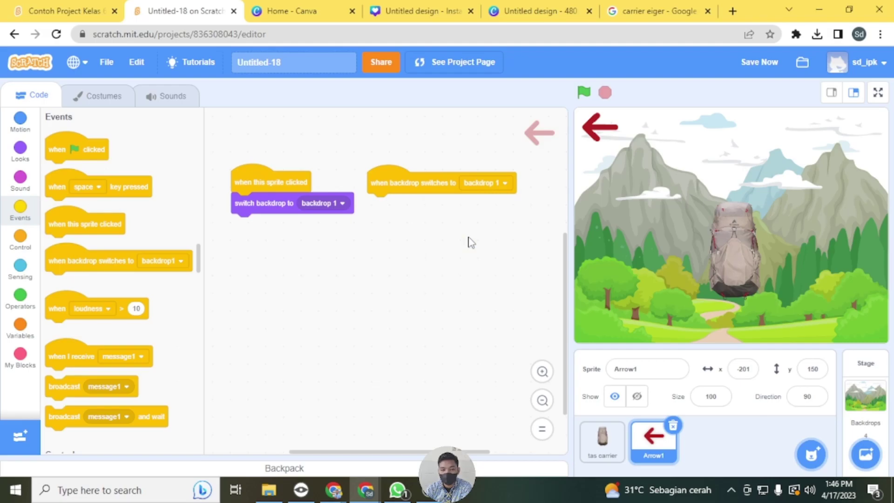
Step: Delete the blank backdrop1 from the stage's backdrops and return to the stage's code
left_click(870, 418)
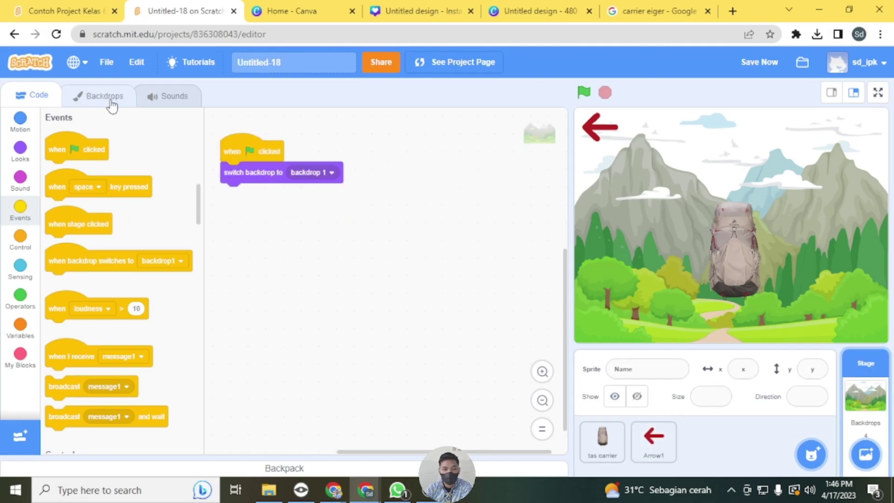
left_click(112, 98)
left_click(60, 142)
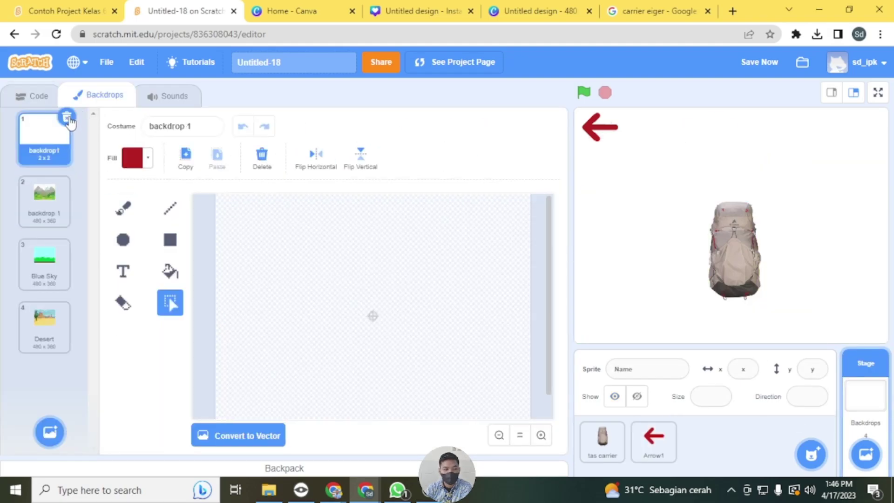
left_click(68, 118)
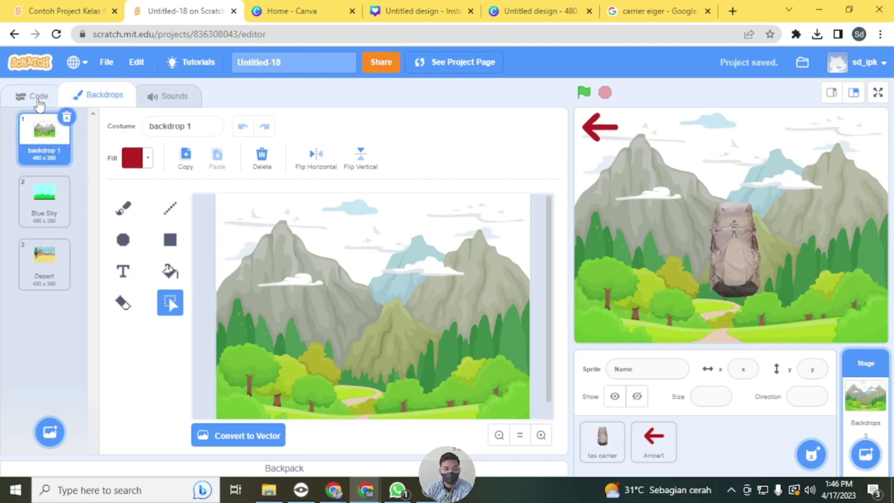
left_click(38, 99)
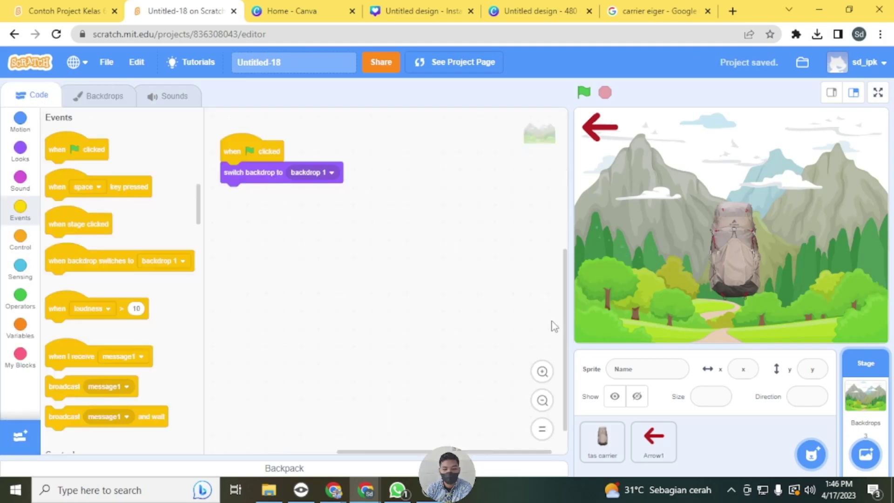
Step: Attach a hide block to Arrow1's when backdrop switches to backdrop 1 event
left_click(648, 436)
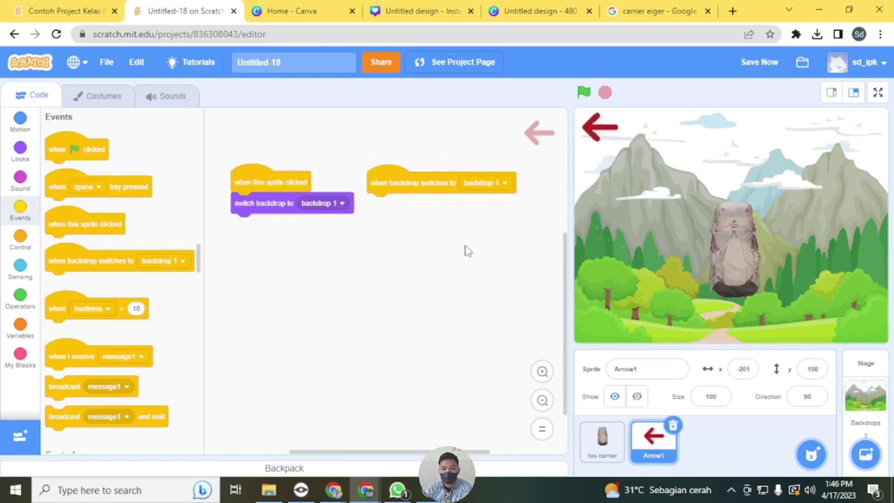
left_click_drag(404, 180, 405, 180)
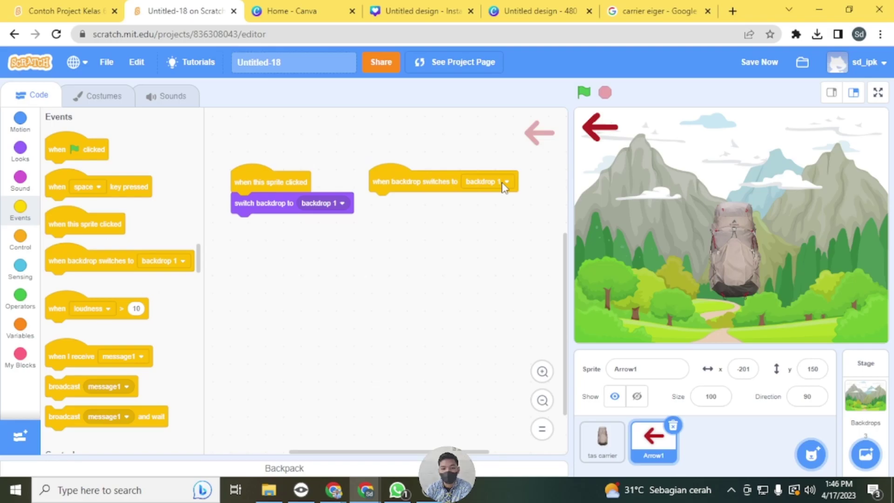
left_click(20, 149)
scroll(131, 228, "down", 3)
left_click_drag(56, 347, 385, 210)
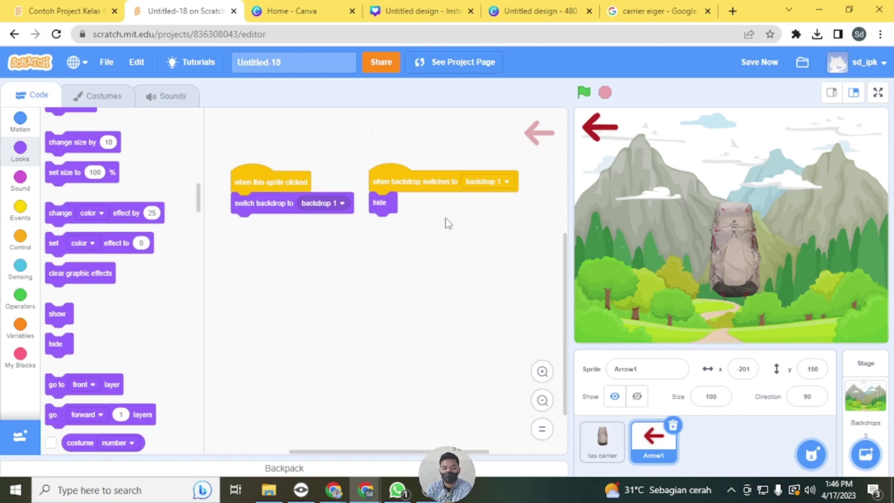
Step: Add a second backdrop-switch event to Arrow1, set it to Desert and attach a show block
left_click(21, 210)
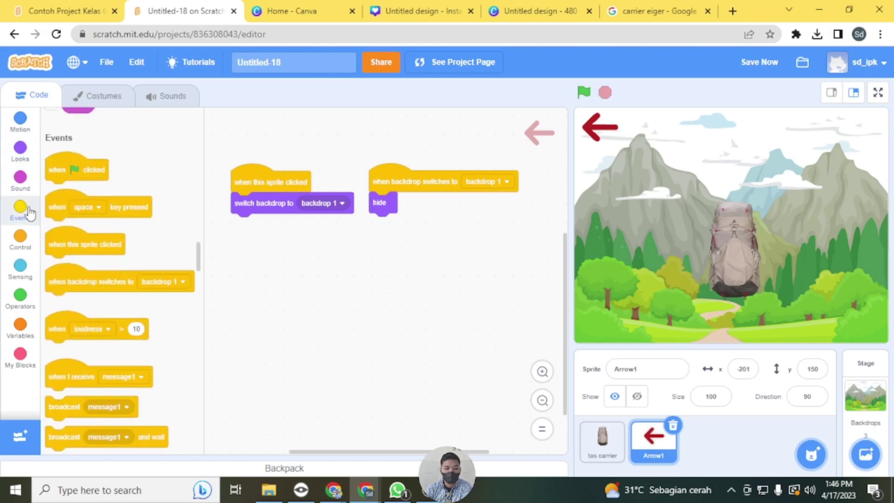
left_click_drag(74, 262, 425, 252)
left_click(484, 247)
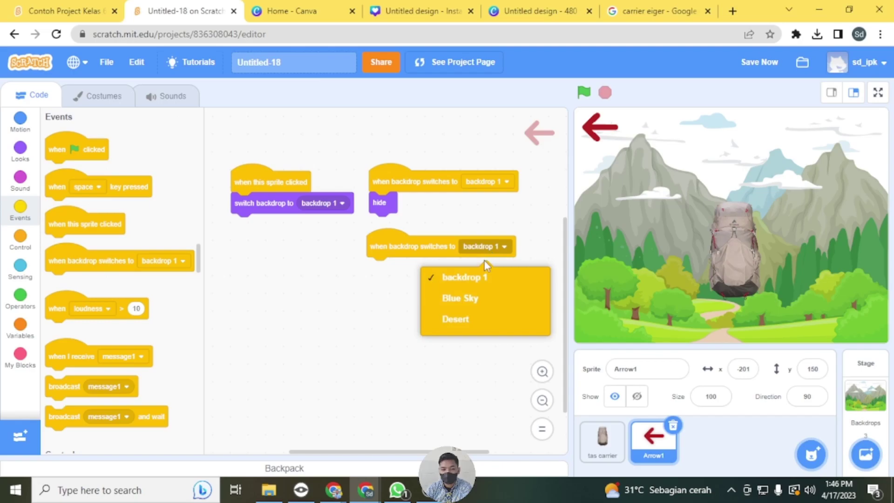
left_click(478, 313)
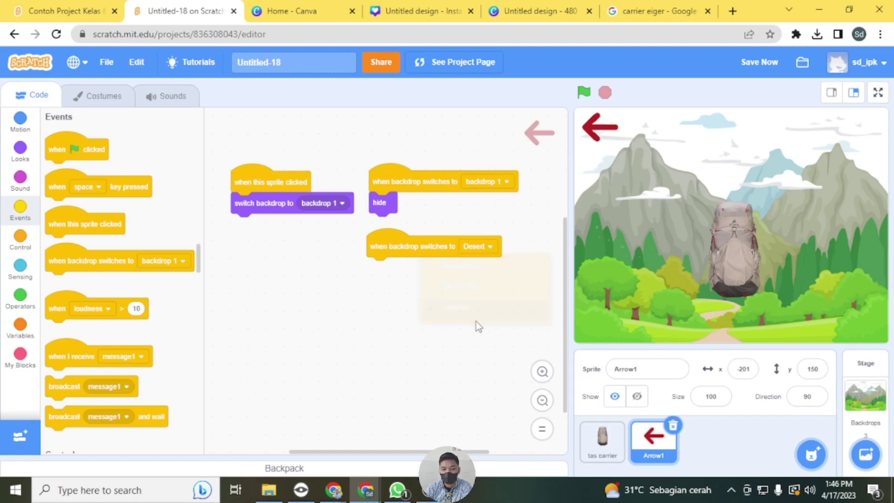
left_click(18, 149)
scroll(85, 335, "down", 5)
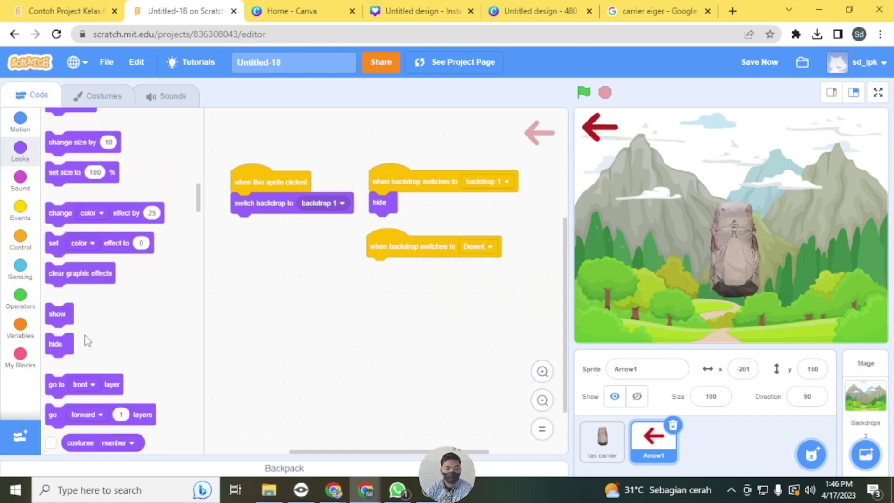
left_click_drag(58, 314, 380, 269)
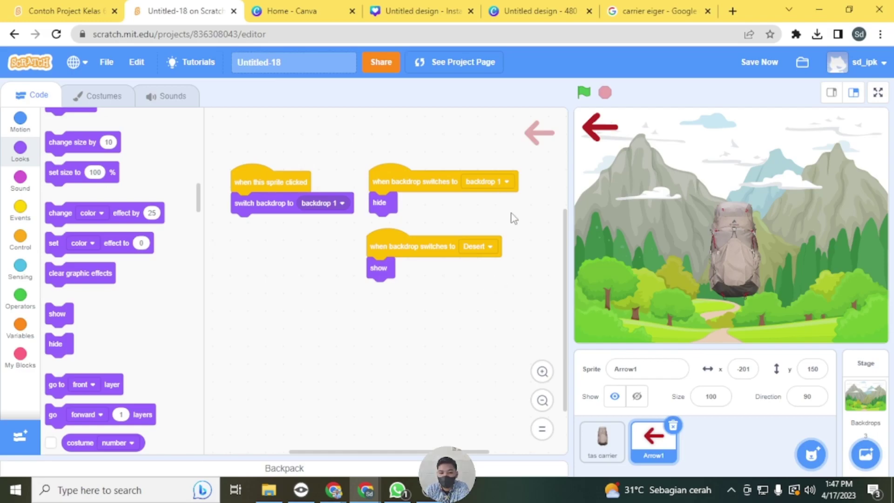
Step: Test the arrow's hiding and showing by alternately triggering tas carrier and Arrow1, and move the bag slightly lower on the stage
left_click(731, 247)
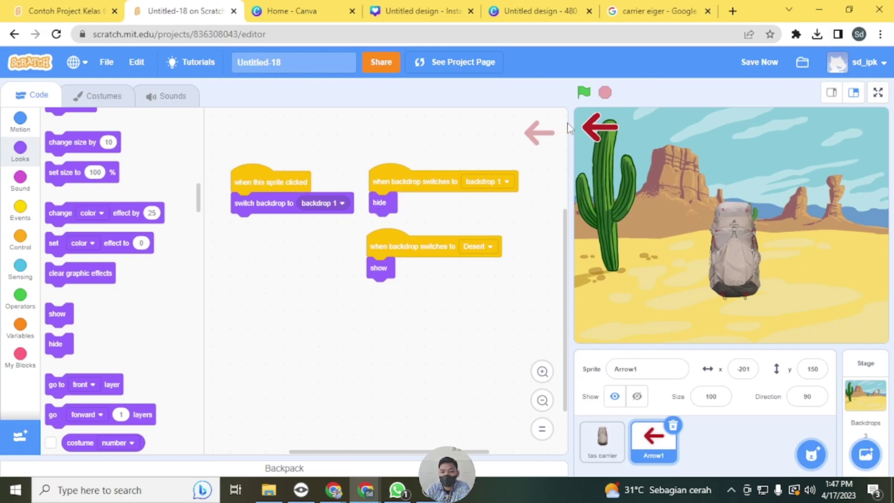
left_click(587, 132)
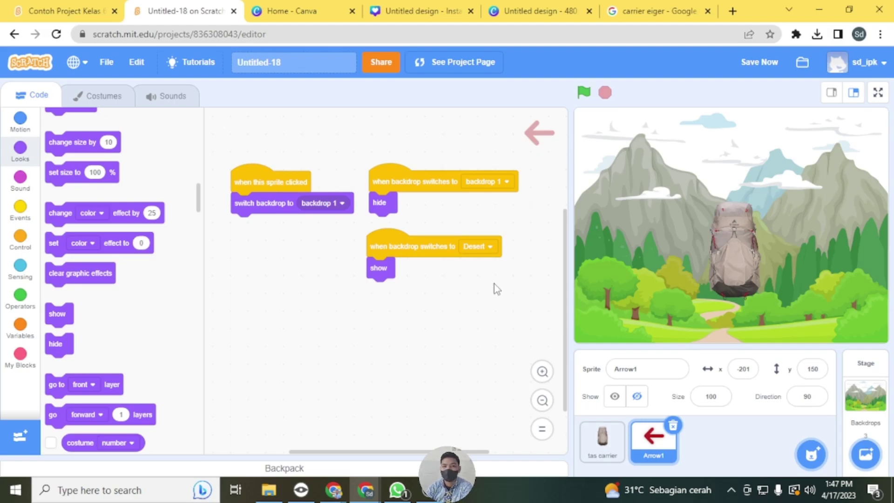
left_click(739, 250)
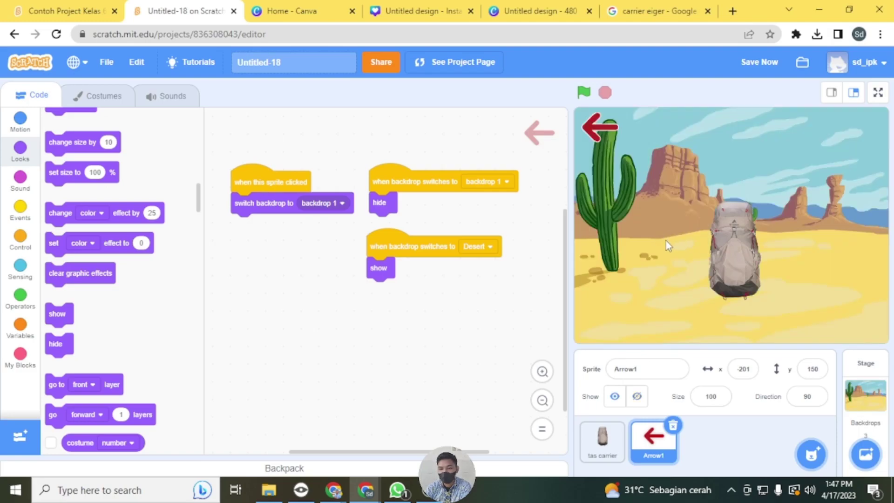
left_click(592, 131)
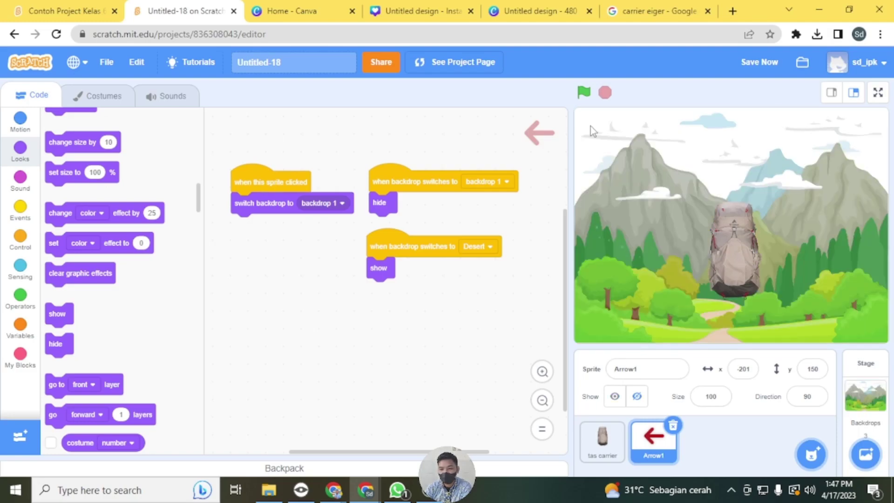
left_click_drag(745, 268, 741, 306)
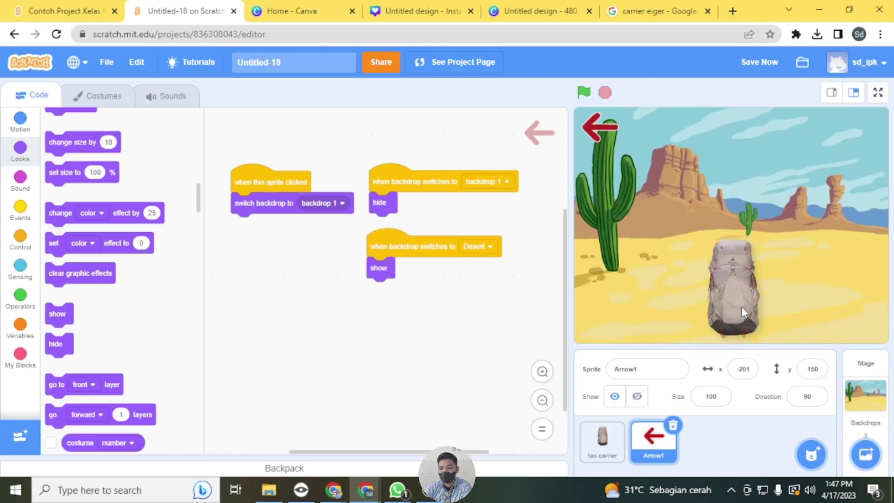
Step: Add a backdrop-switch event for Desert to the tas carrier sprite and attach a hide block
left_click(590, 131)
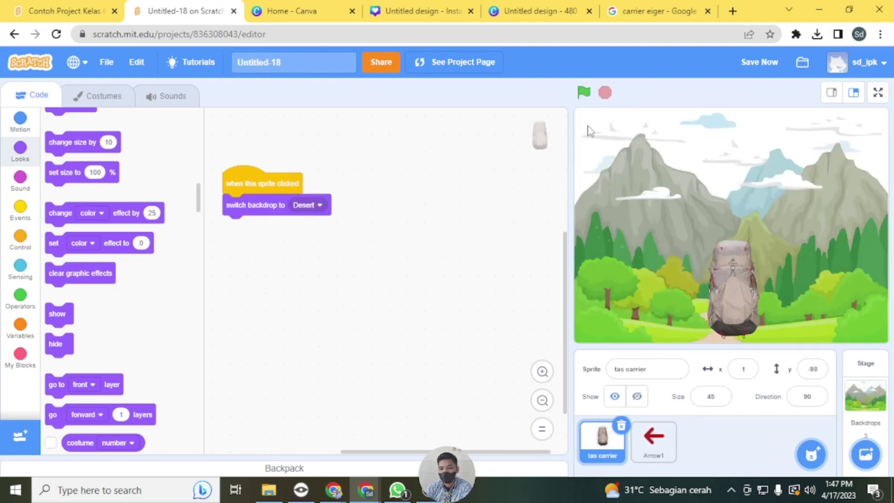
left_click(729, 297)
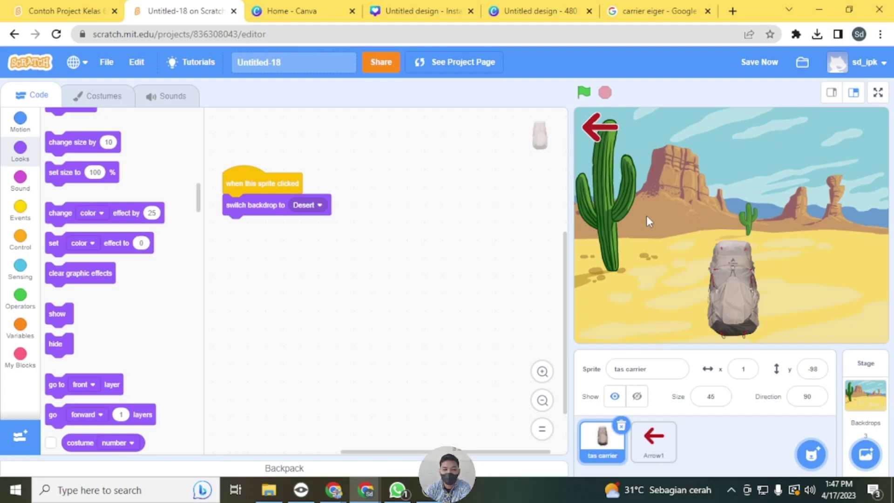
left_click(23, 214)
left_click_drag(72, 260, 381, 194)
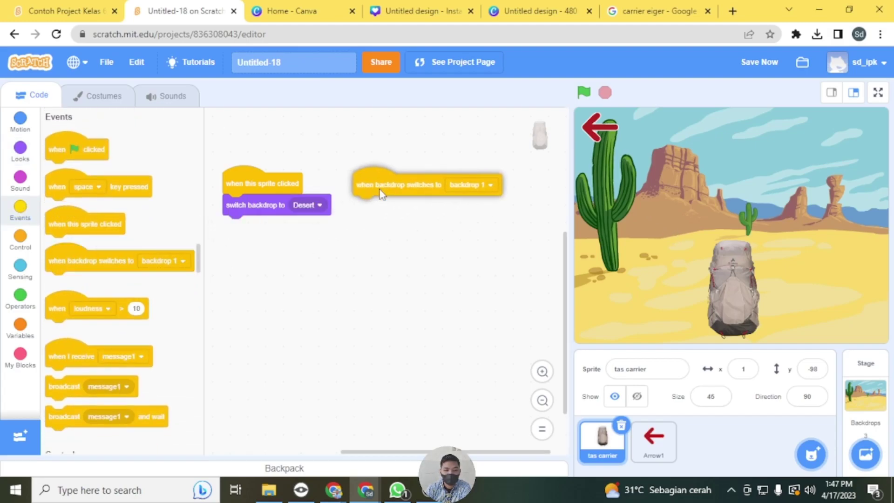
left_click(470, 185)
left_click(443, 257)
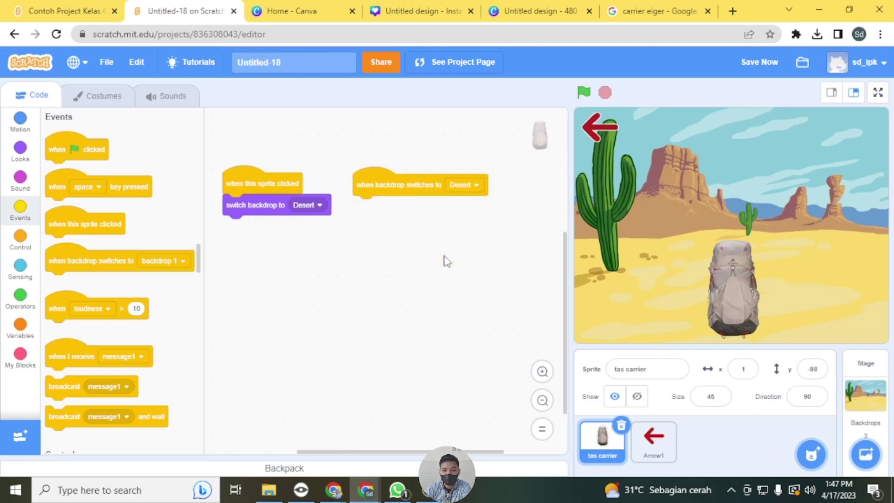
left_click(20, 150)
scroll(88, 257, "down", 4)
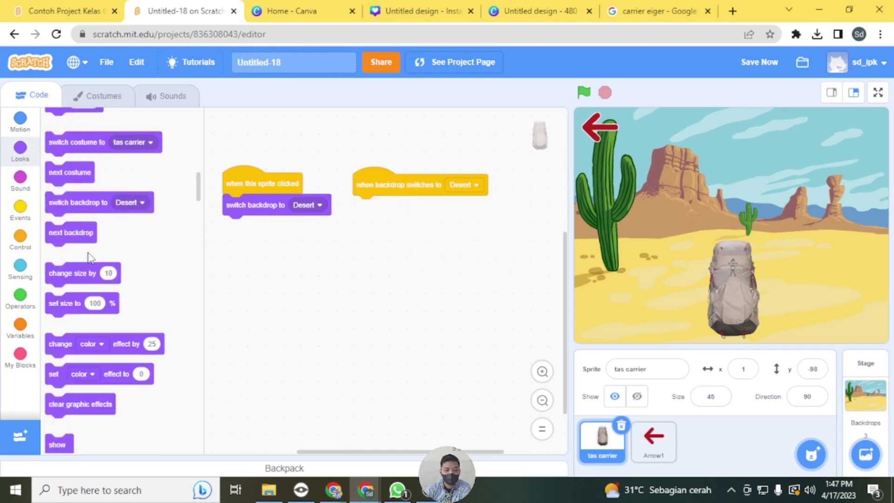
left_click_drag(55, 409, 378, 224)
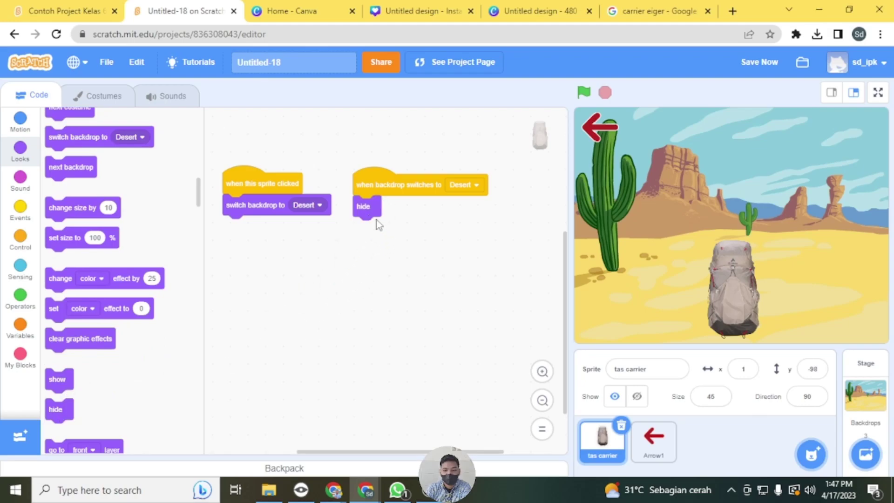
Step: Add a second backdrop-switch event to tas carrier for backdrop 1 and attach a show block
left_click(20, 208)
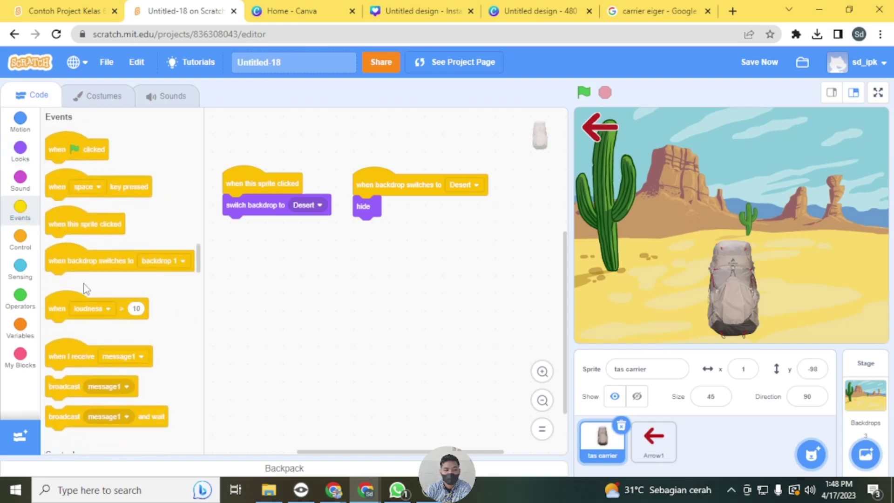
left_click_drag(59, 267, 368, 256)
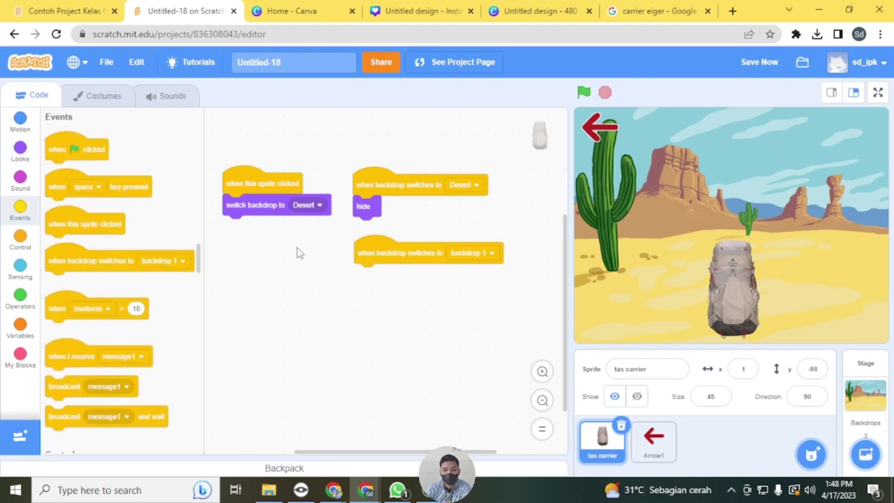
left_click(20, 154)
scroll(102, 303, "down", 5)
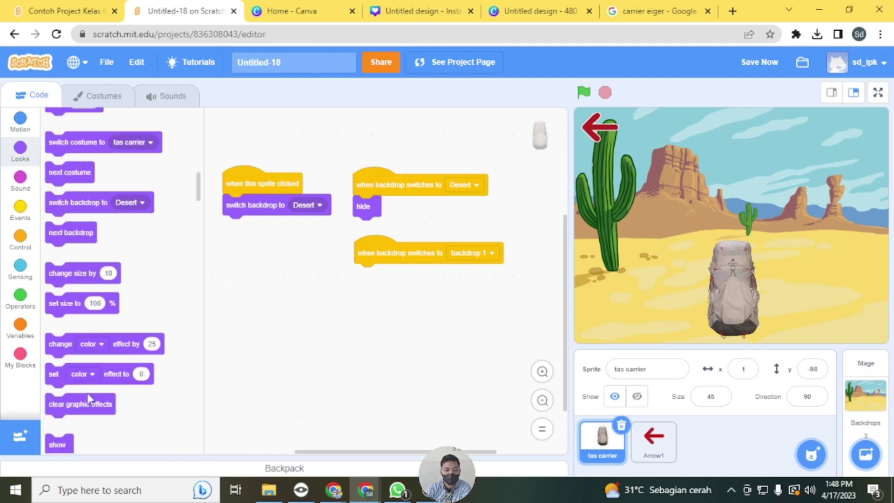
left_click_drag(57, 379, 370, 276)
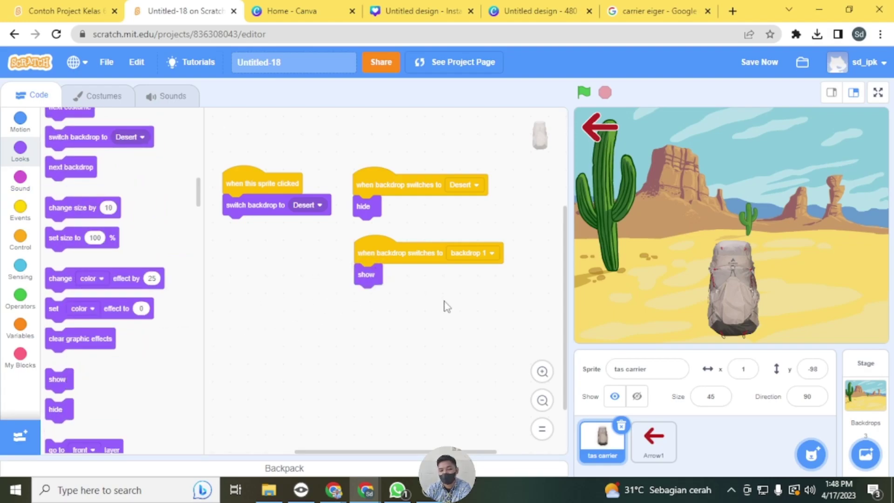
Step: Rearrange tas carrier's scripts with the backdrop 1 event above the Desert event, and test the bag's hiding and showing on the stage
left_click(663, 445)
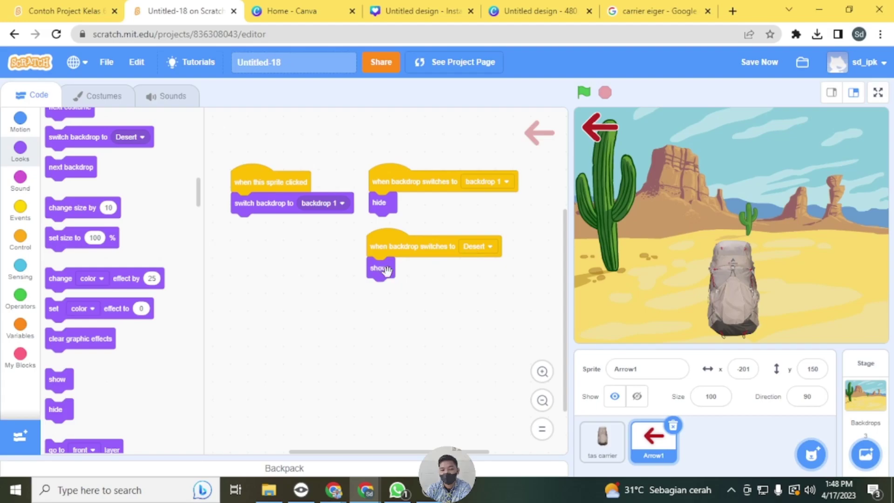
left_click(609, 449)
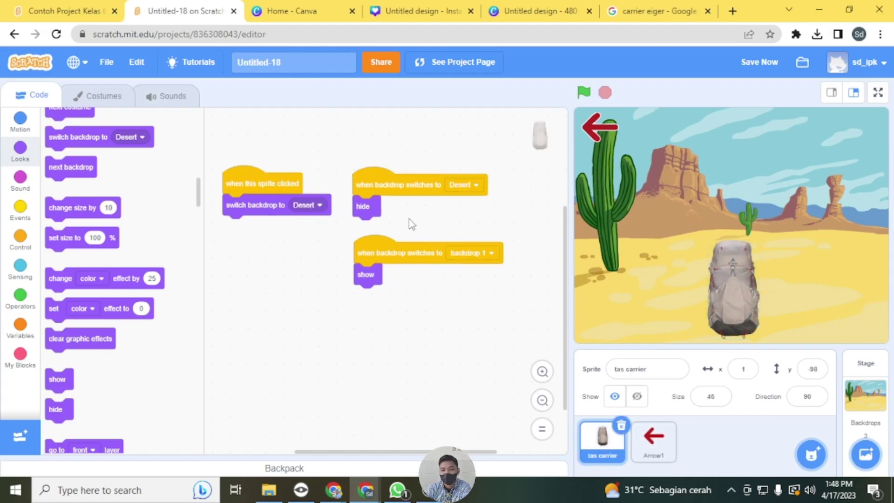
left_click_drag(407, 186, 423, 318)
left_click_drag(413, 263, 419, 187)
left_click_drag(415, 318, 395, 245)
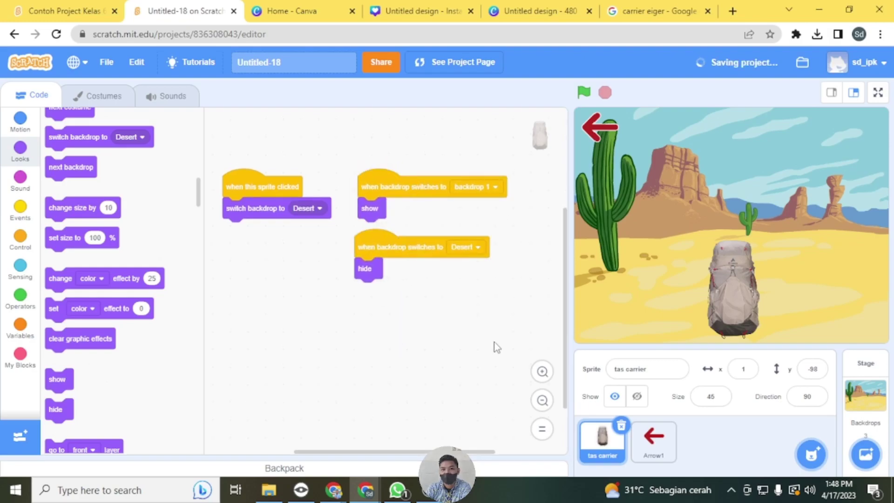
left_click(594, 133)
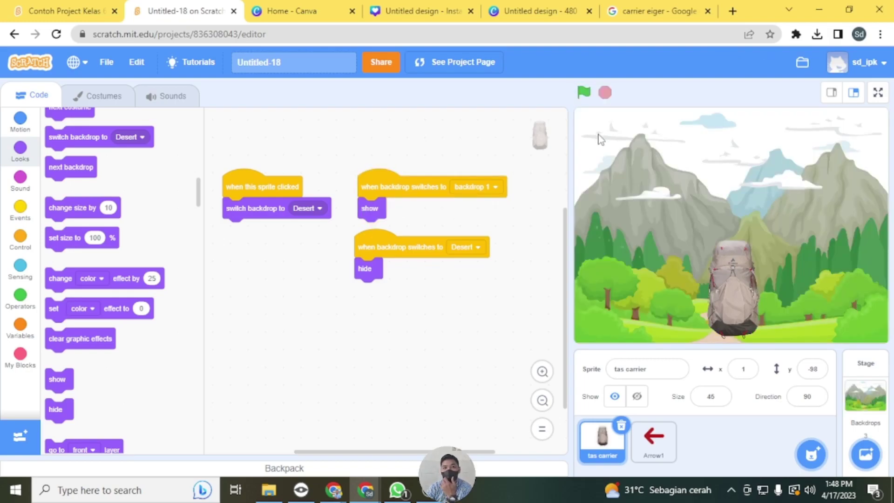
left_click(729, 266)
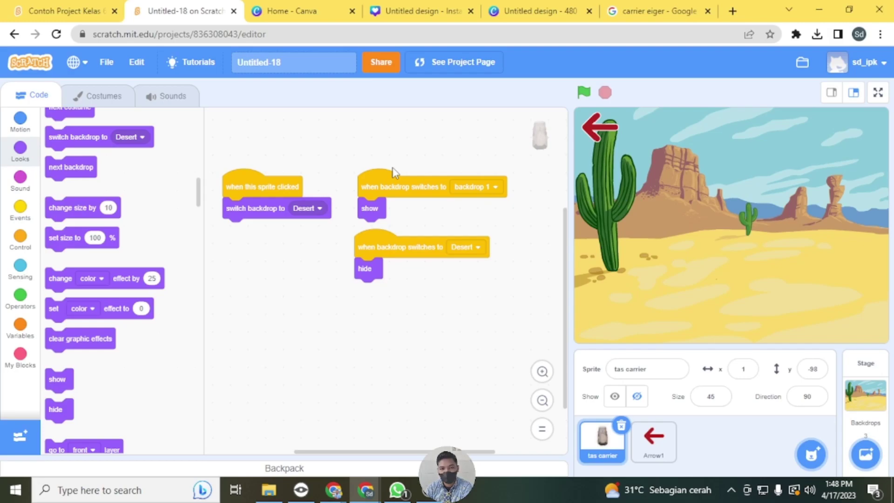
Step: Run the Contoh Project Kelas 6 sample, go through the logo and product prompt to the showroom, and stop it
left_click(64, 11)
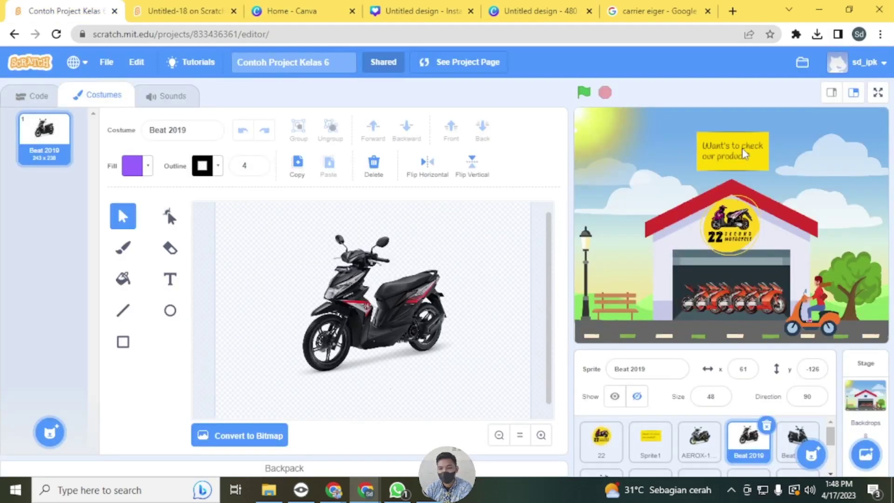
left_click(584, 92)
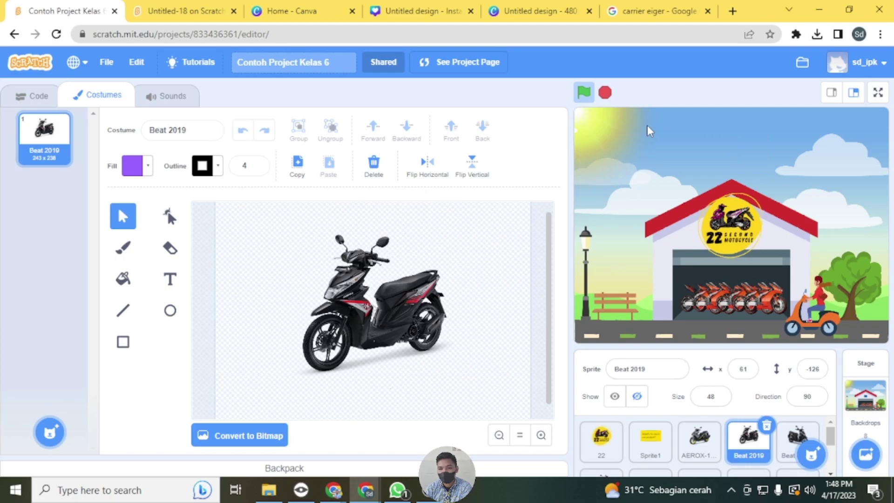
left_click(731, 218)
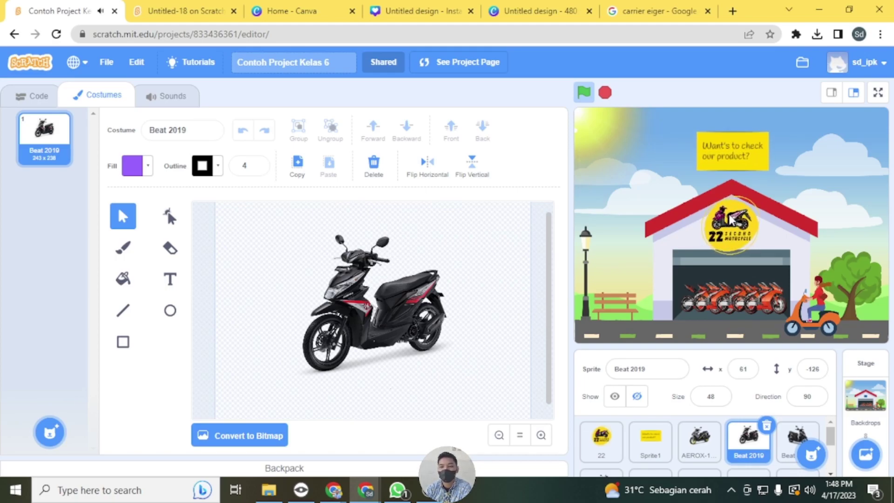
left_click(724, 157)
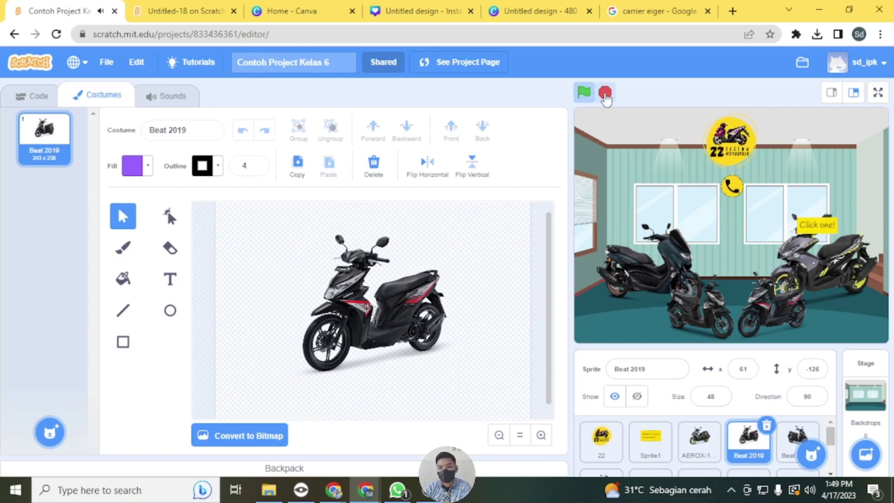
left_click(605, 95)
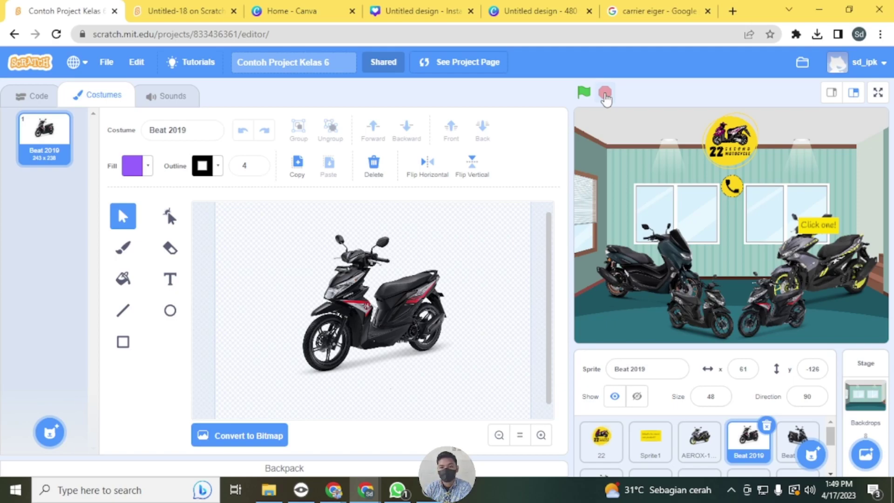
Step: Look briefly at the new project, return to the Contoh Project Kelas 6 sample and view the Beat 2019 sprite's code
mouse_move(189, 6)
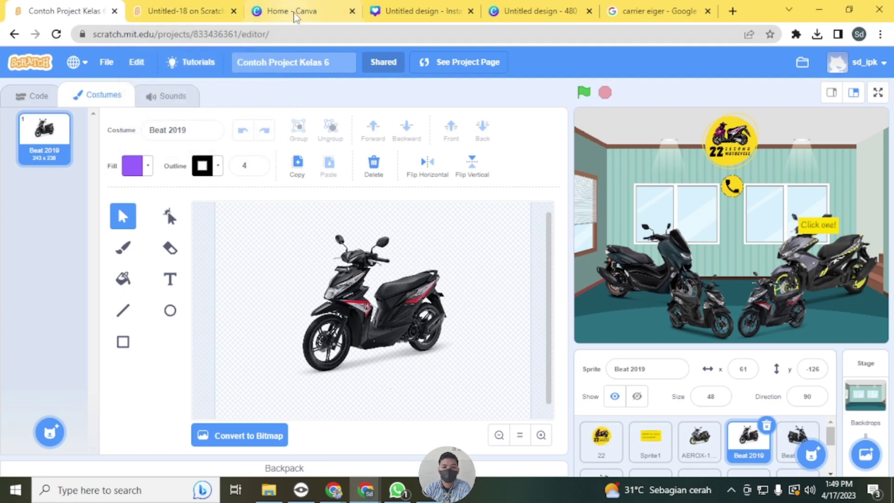
mouse_move(298, 7)
left_click(208, 10)
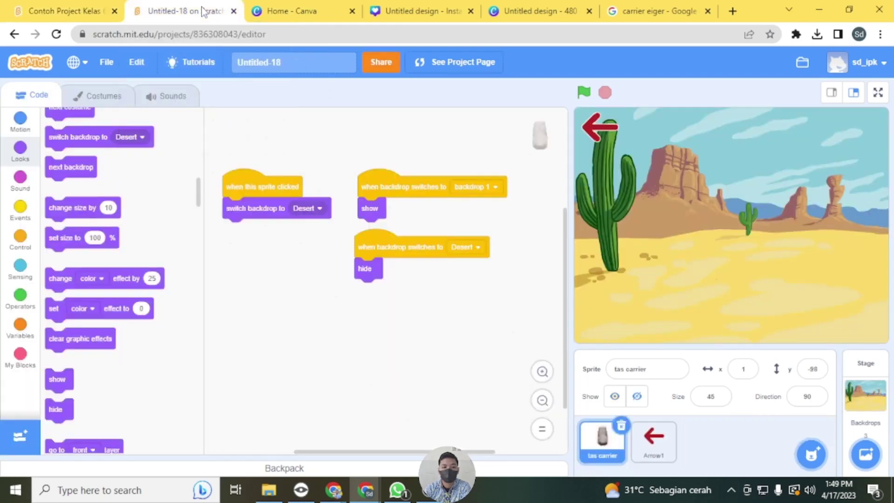
left_click(45, 11)
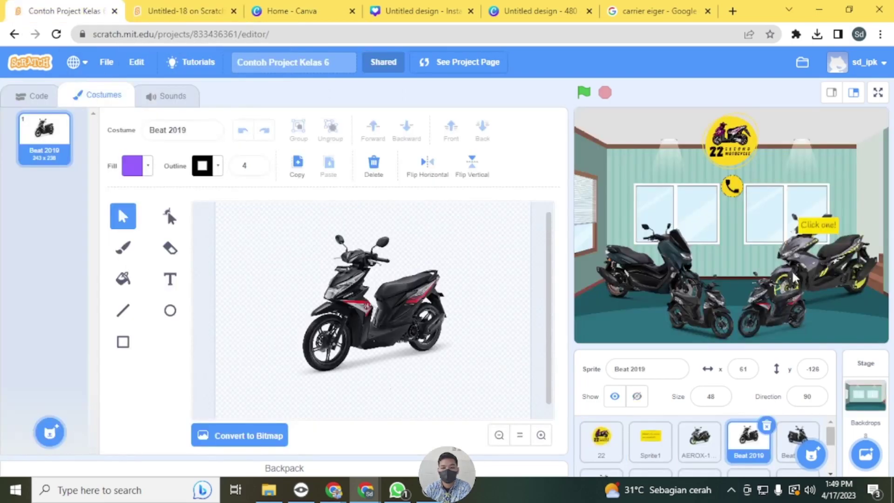
left_click(31, 95)
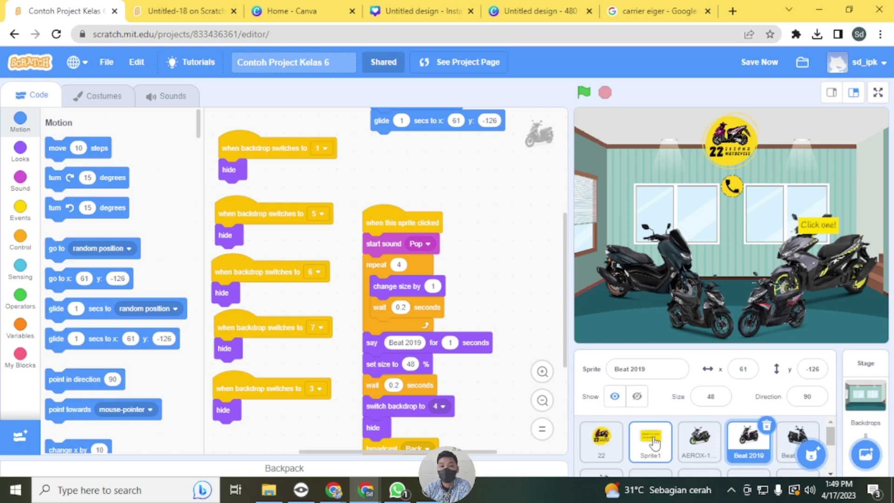
mouse_move(428, 497)
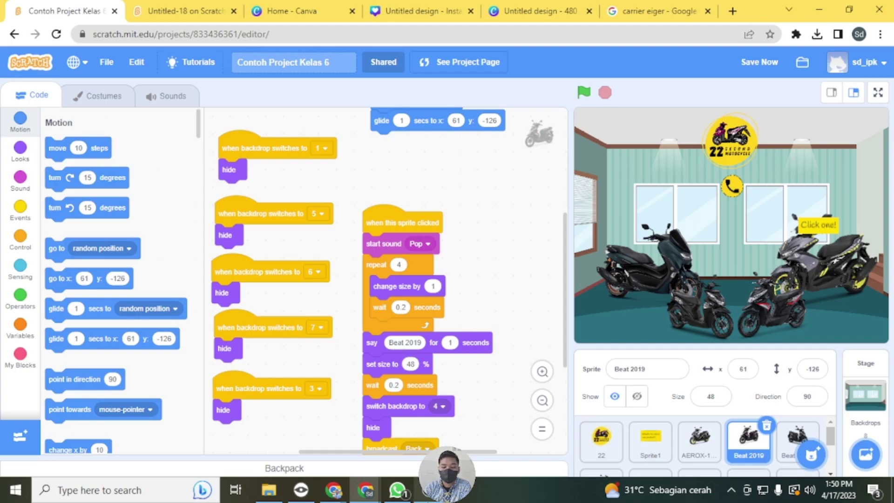
left_click(421, 490)
left_click(77, 333)
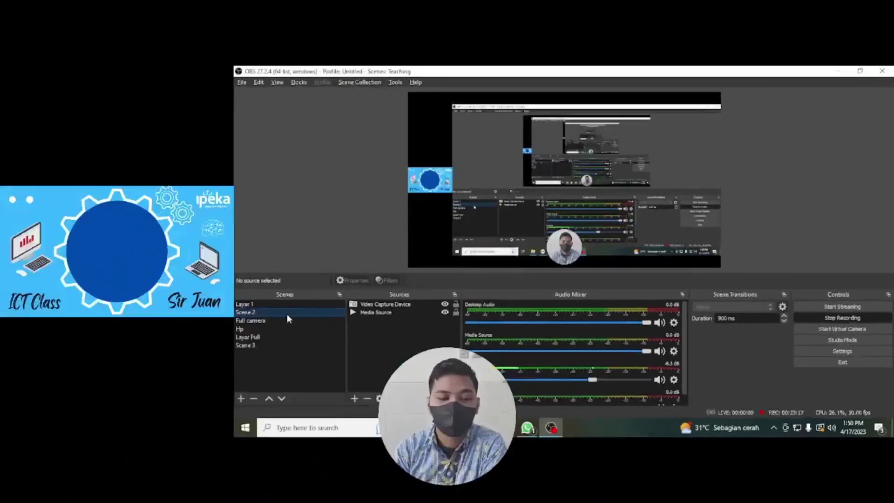
left_click(287, 320)
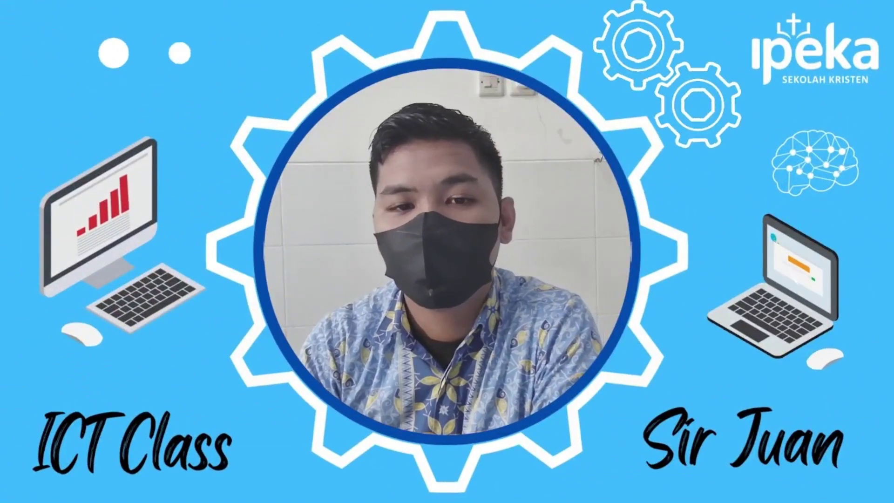